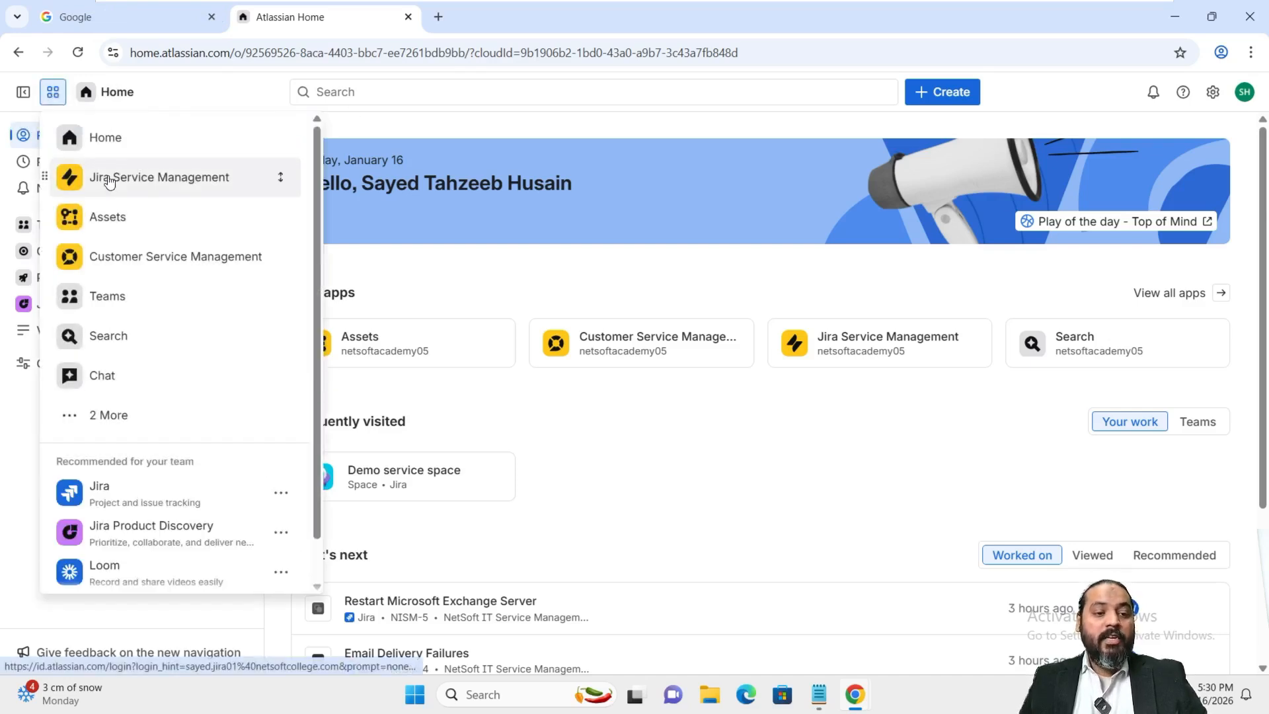
Step: Go to Jira Service Management and open Assets from there
click(110, 180)
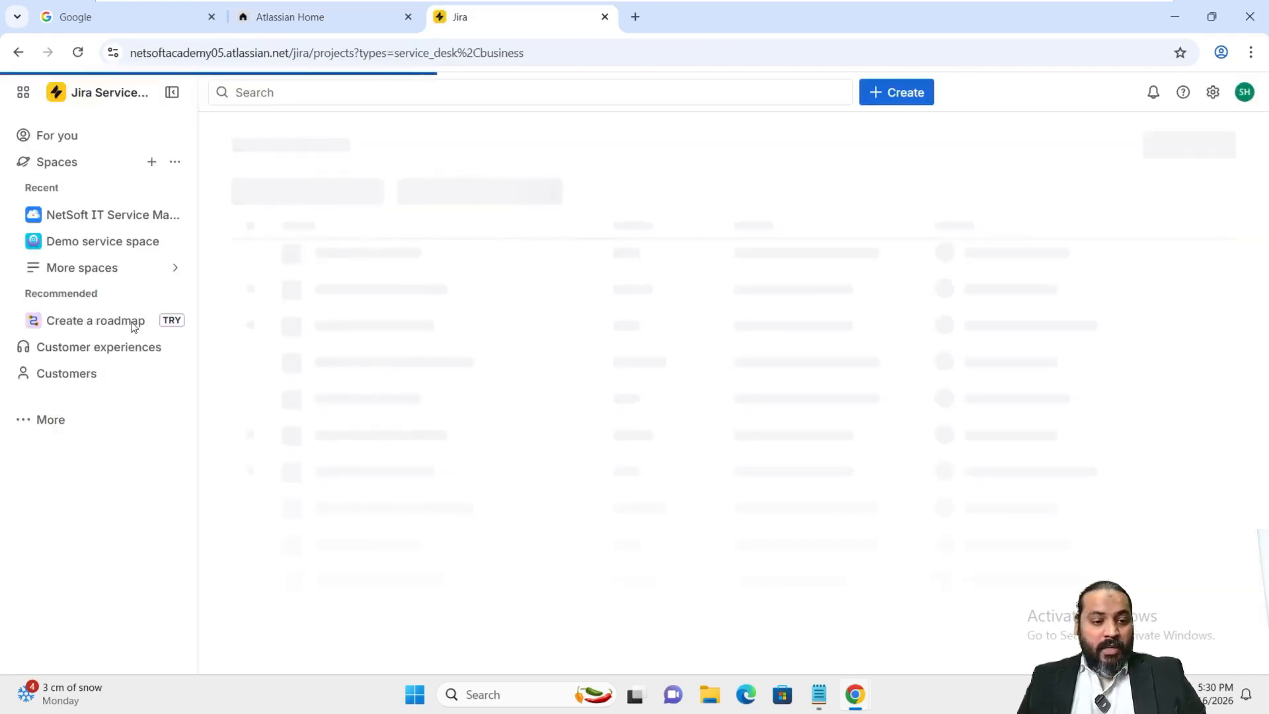
click(41, 425)
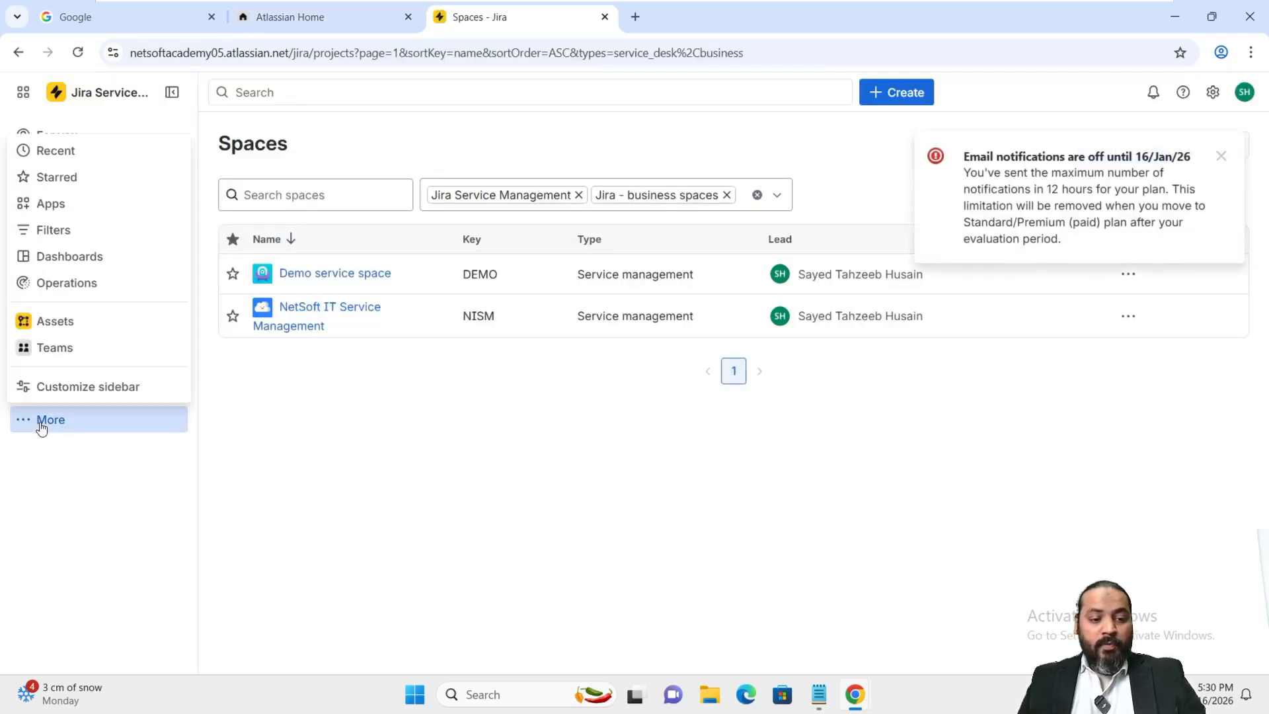
click(46, 327)
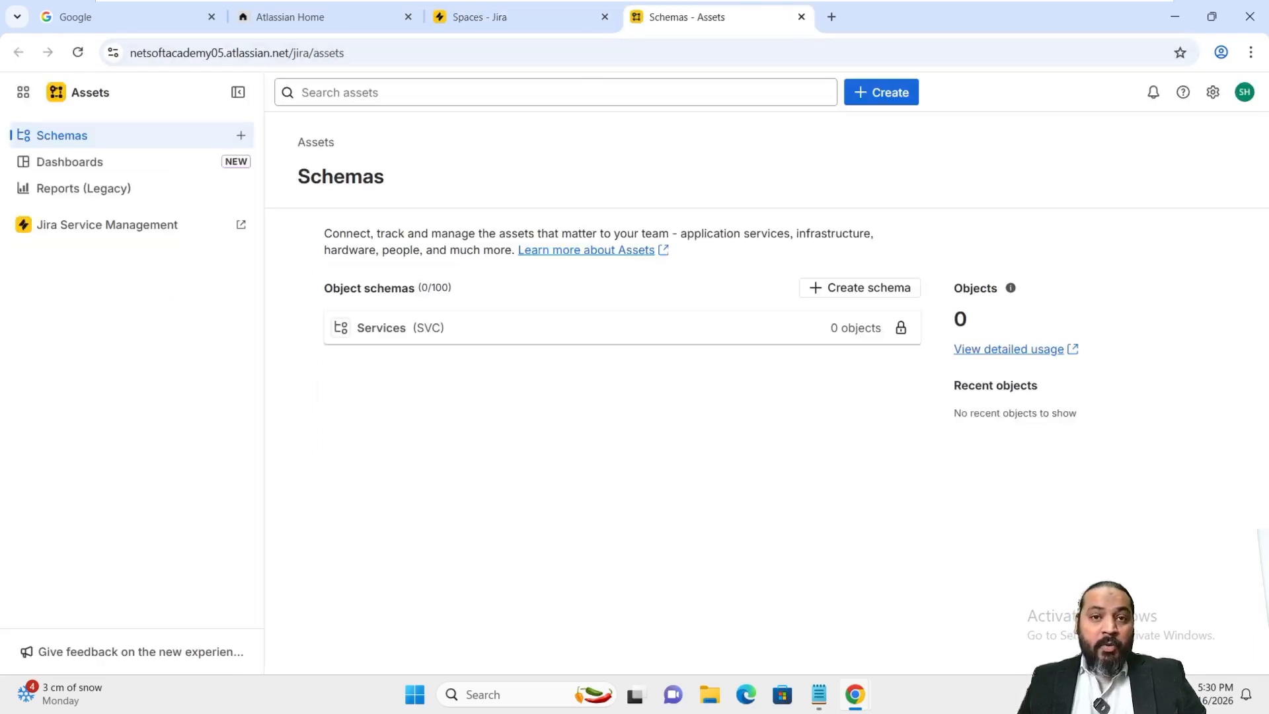
Step: Start a new object schema from the IT Asset Management template
click(850, 294)
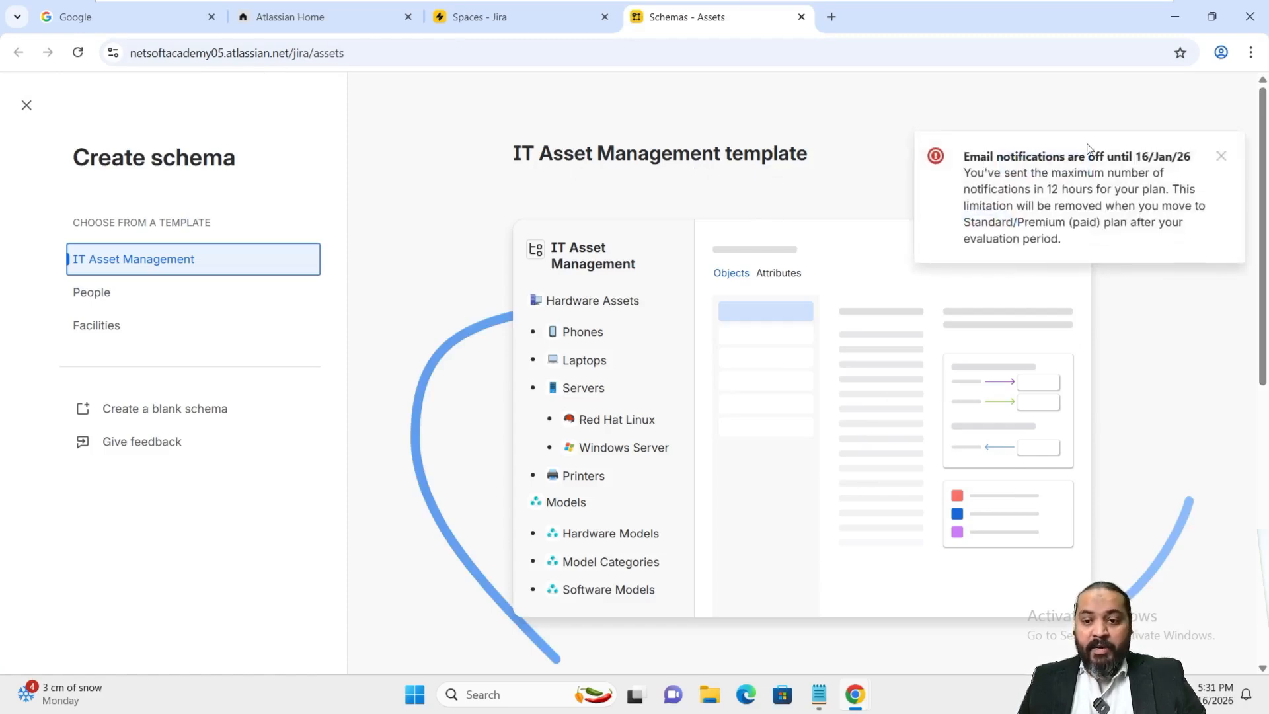
click(1222, 159)
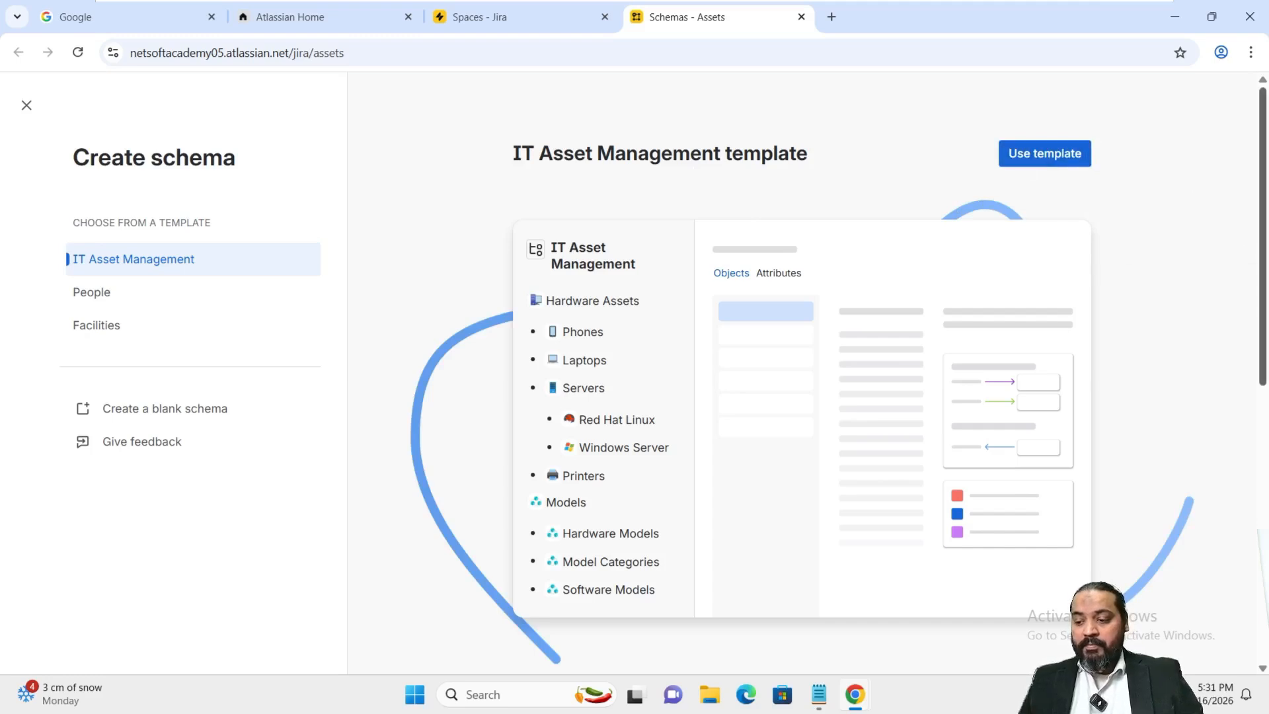
click(1048, 154)
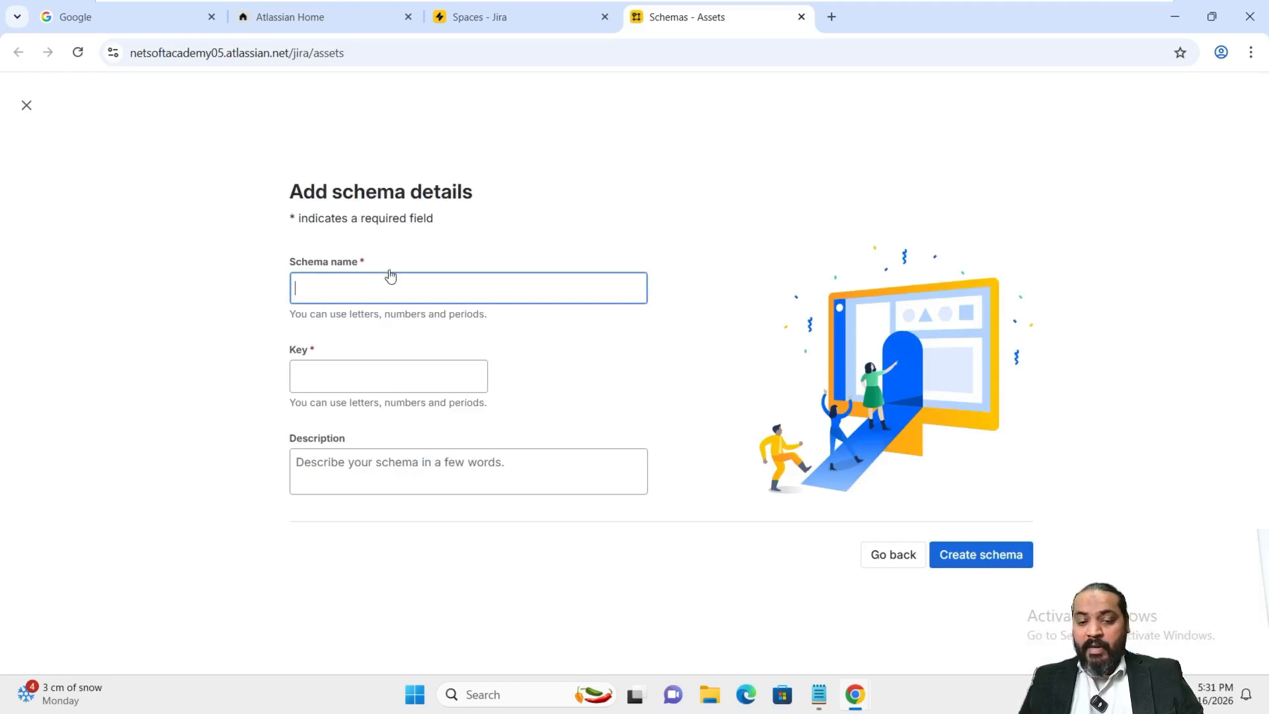
Step: Name the schema Asset Management, enter Asset Management as its description, and create it
click(360, 284)
text(Asset Management)
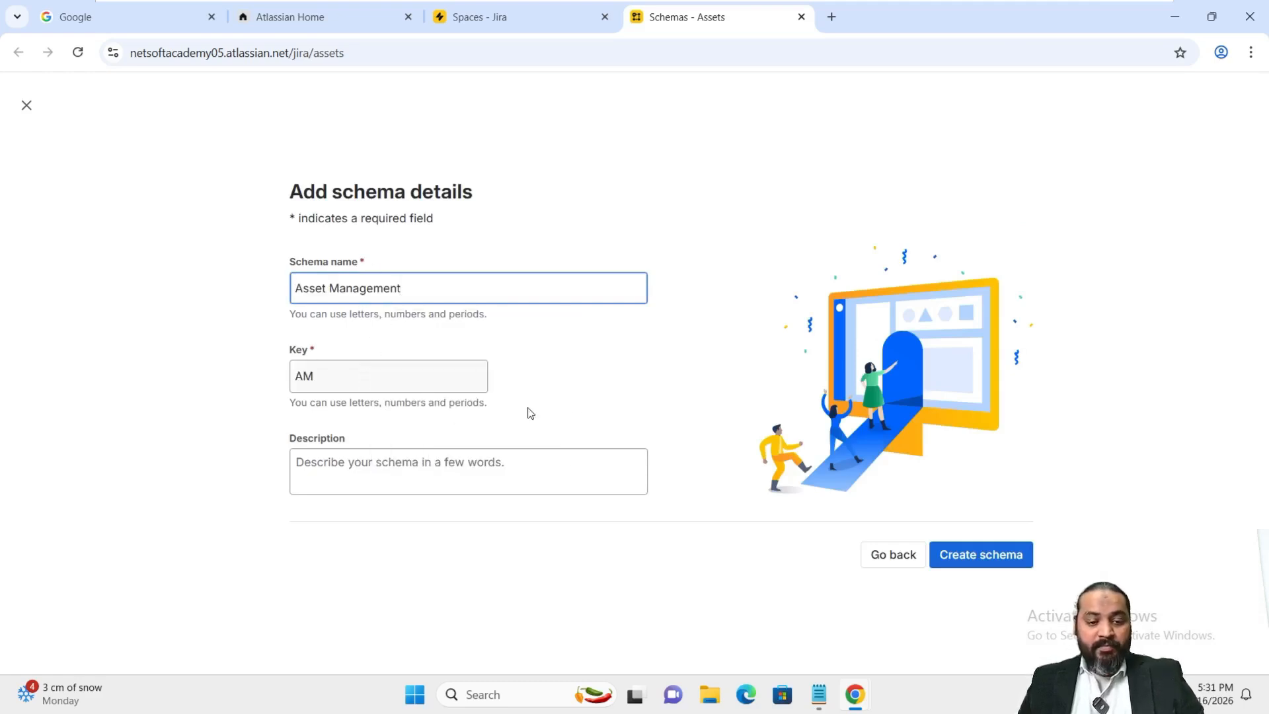
click(787, 519)
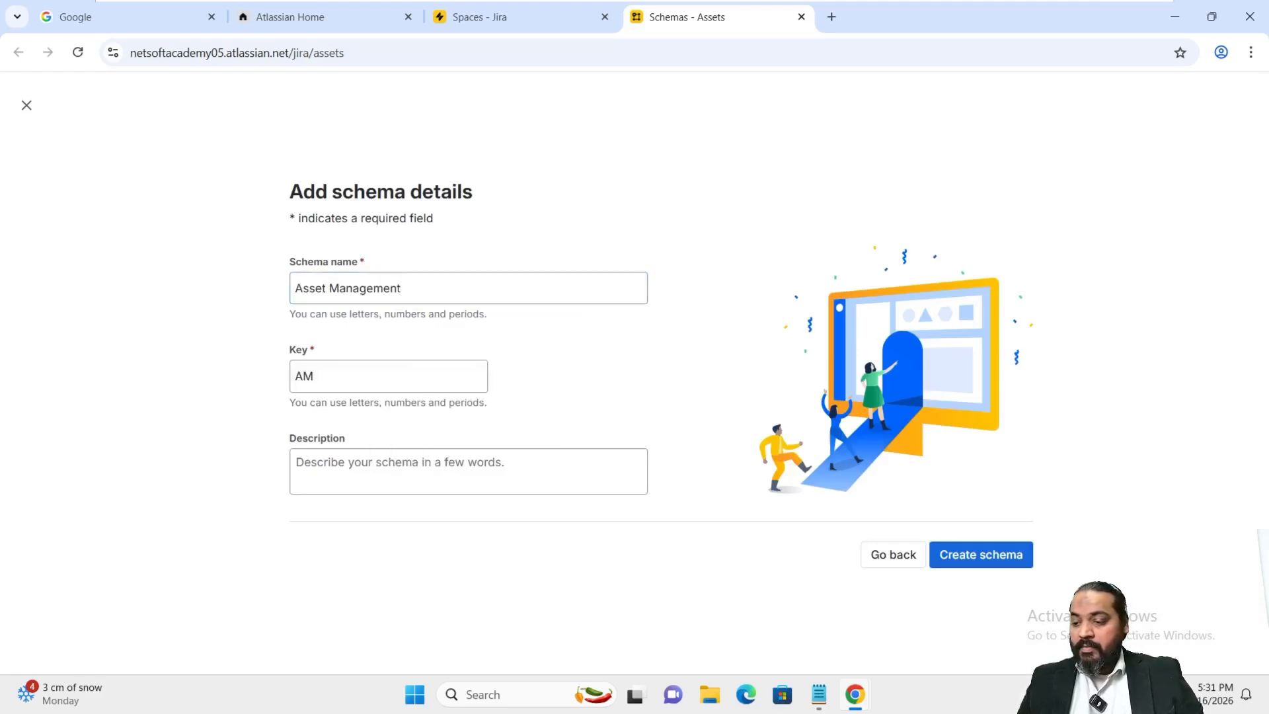
click(429, 466)
text(Asset Management)
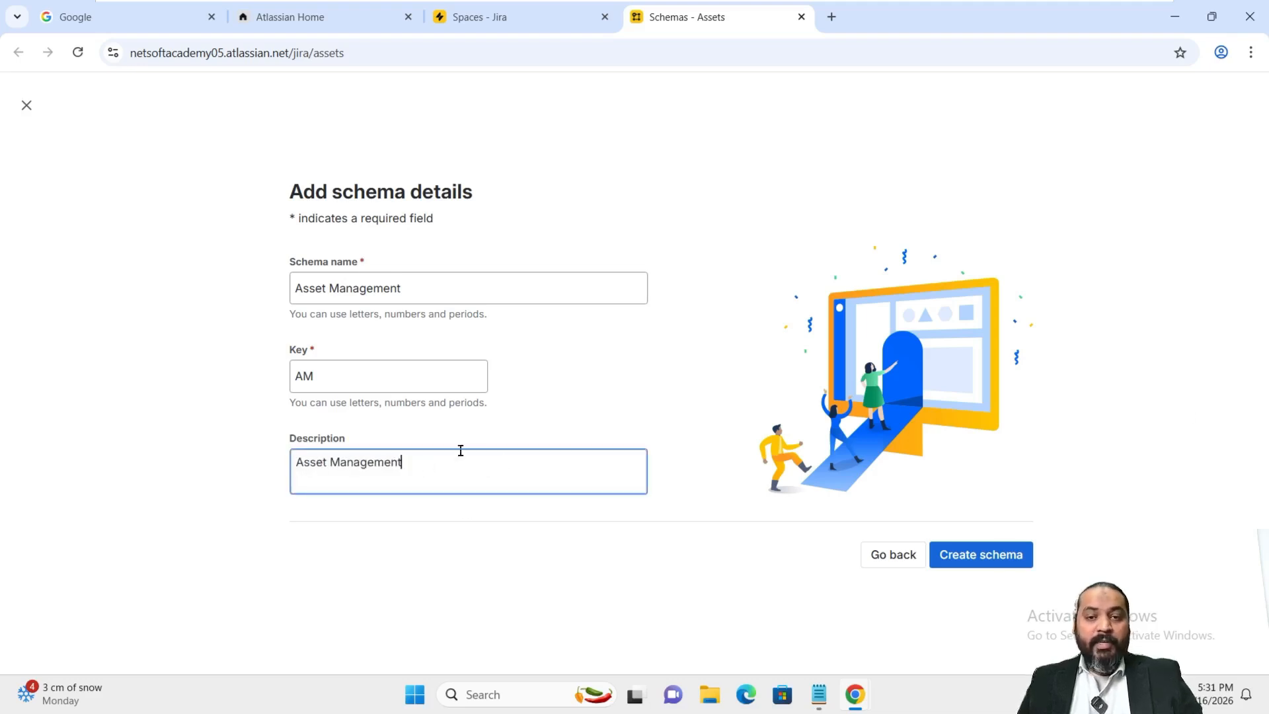
click(979, 559)
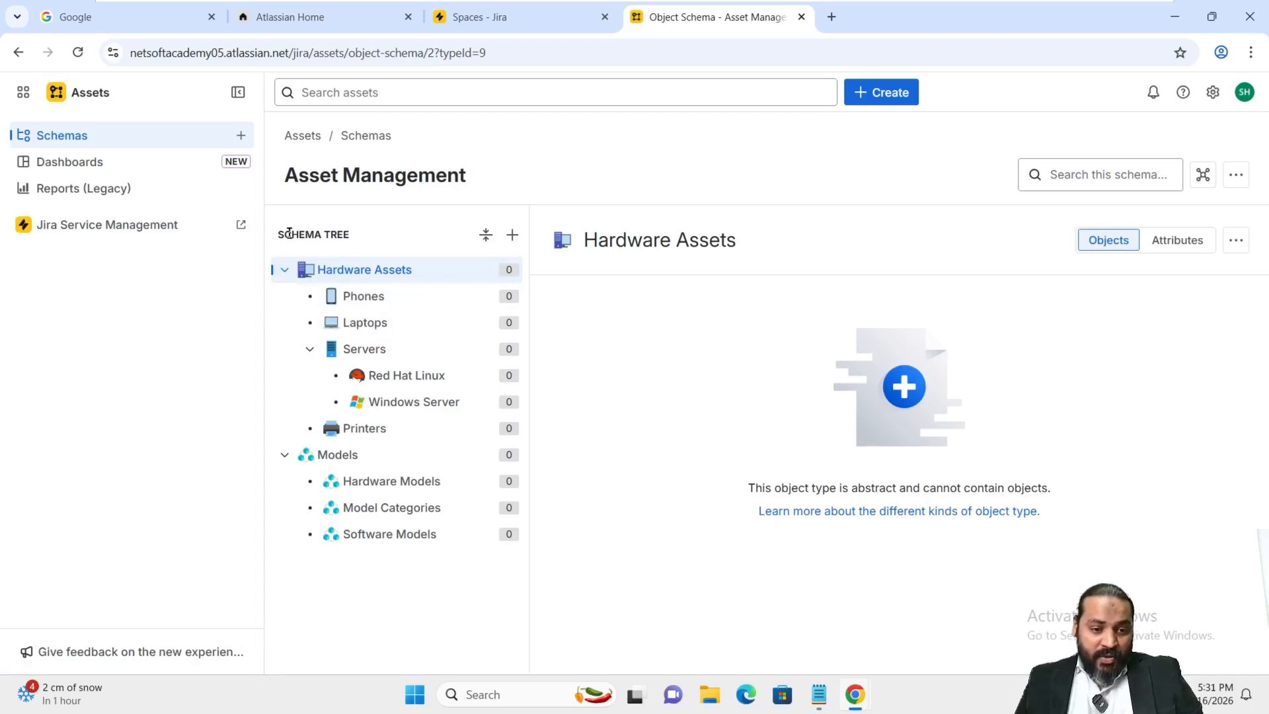
Step: Start a new object type in the schema tree named "Software Ass" with the Software Box icon and Hardware Assets as parent
drag(288, 234, 368, 242)
click(367, 242)
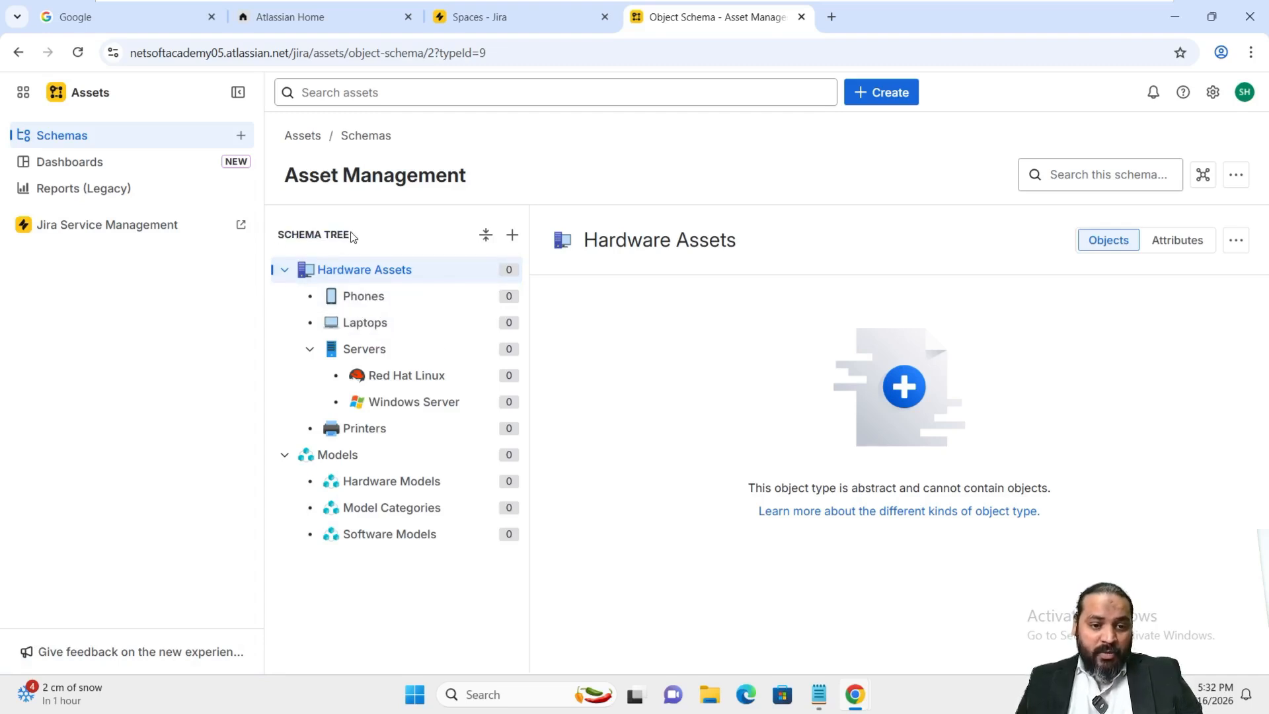
click(512, 239)
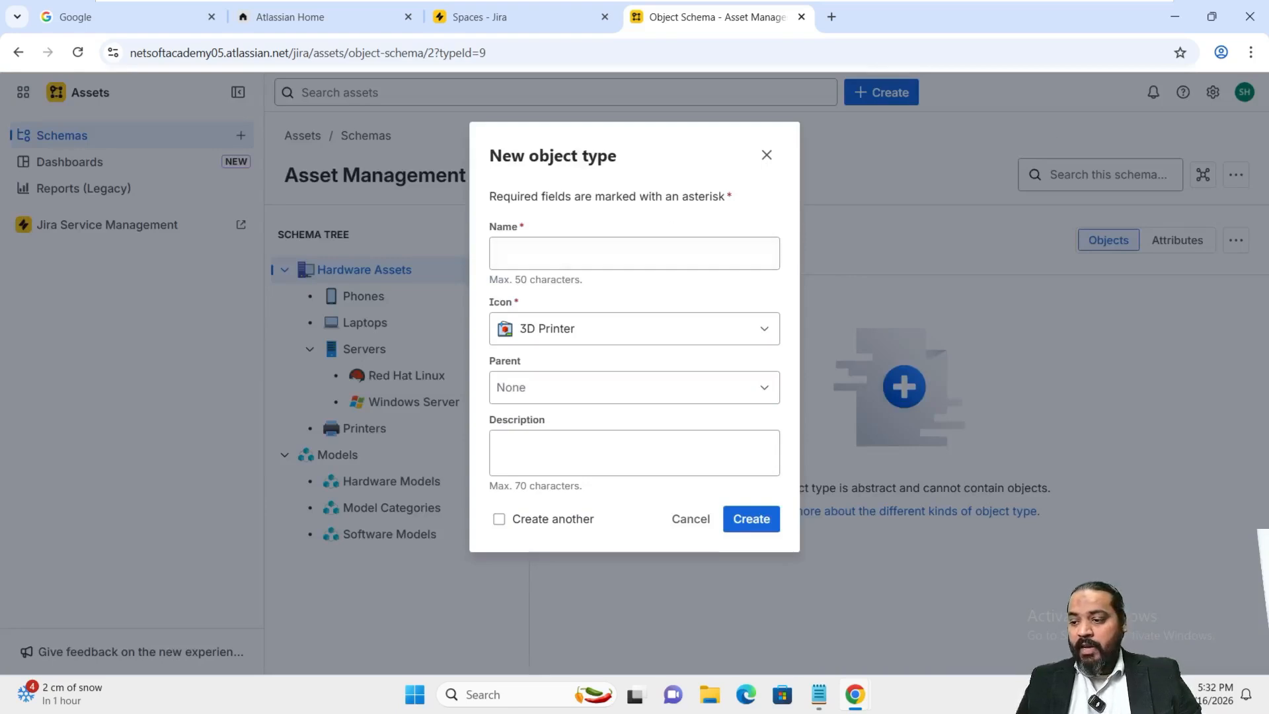
click(612, 248)
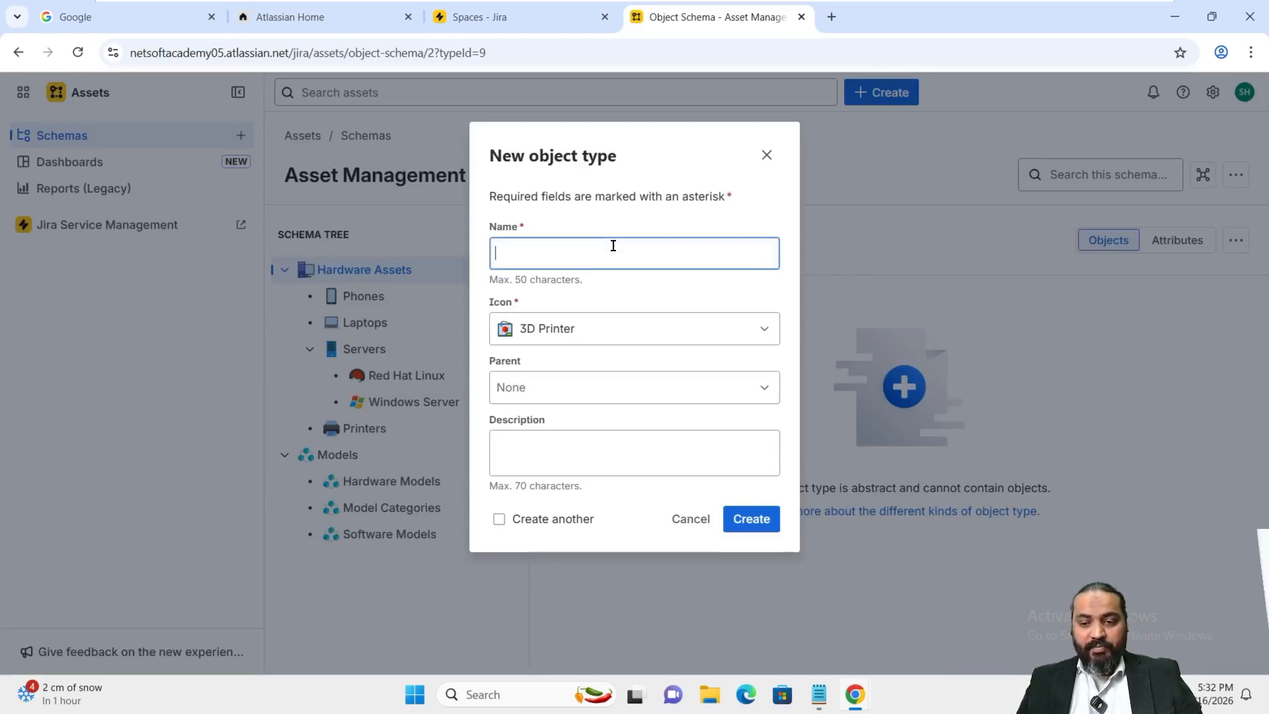
text(Software Ass)
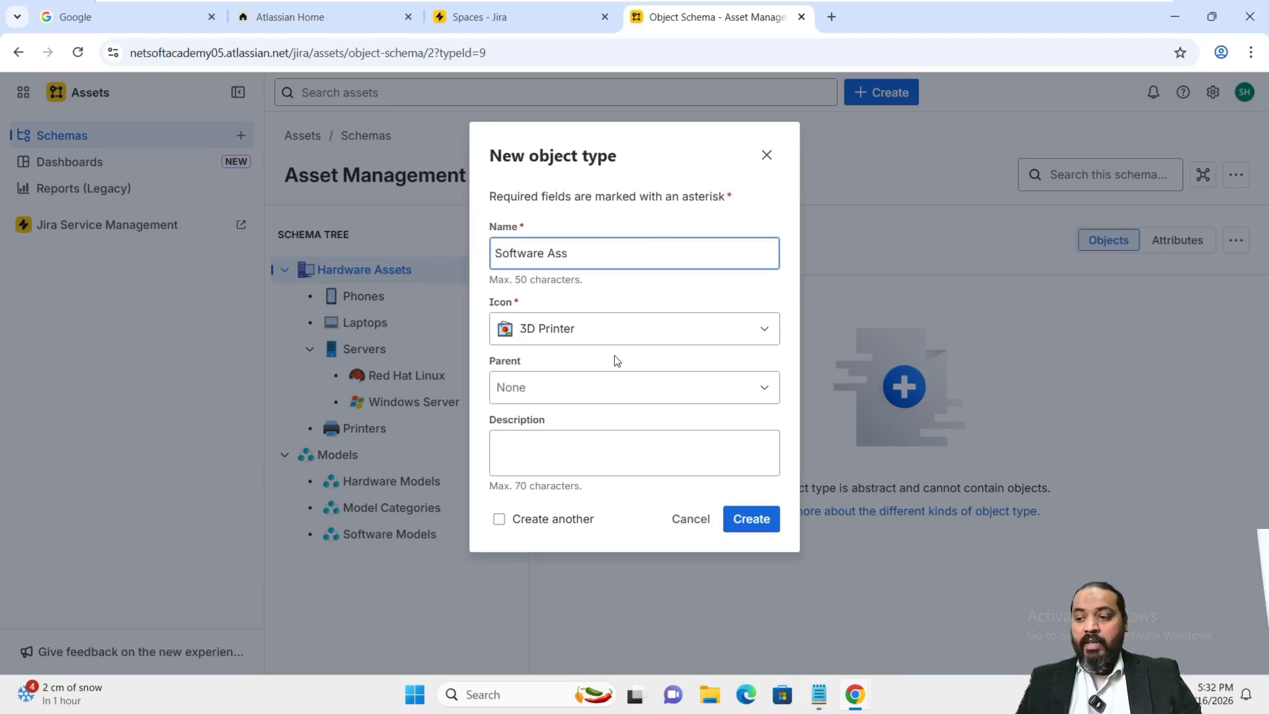
click(767, 332)
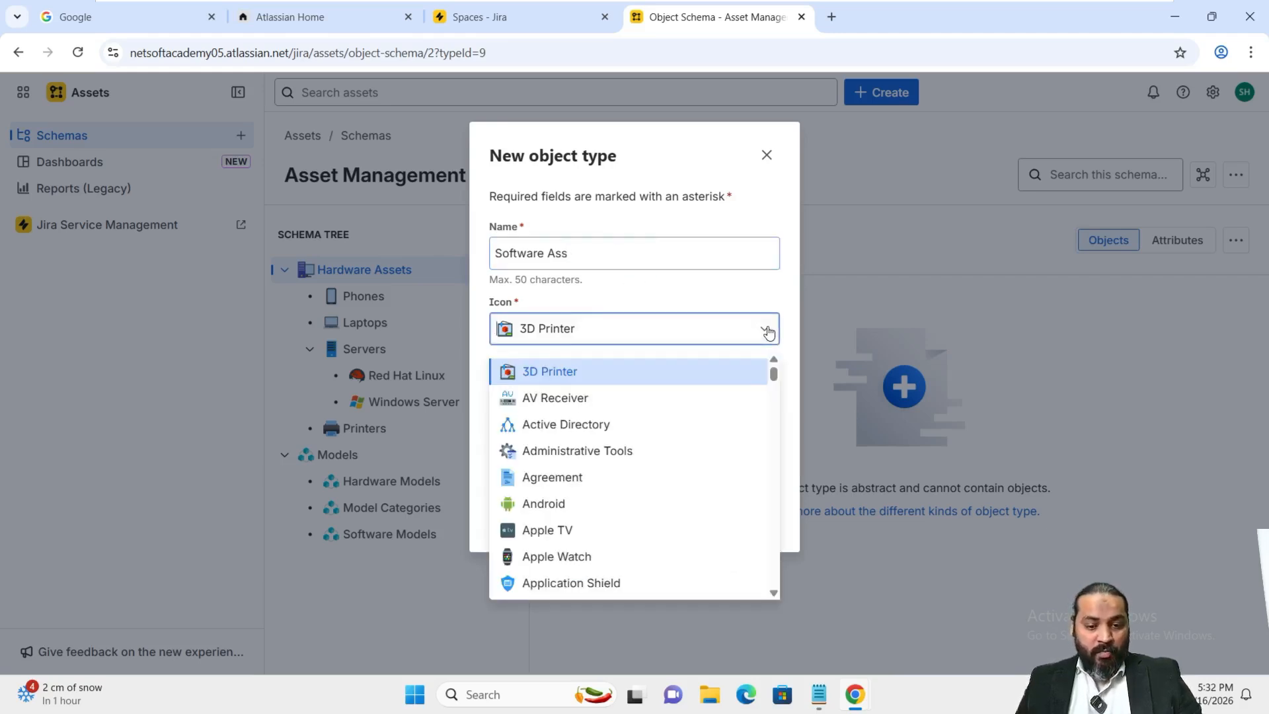
text(soft)
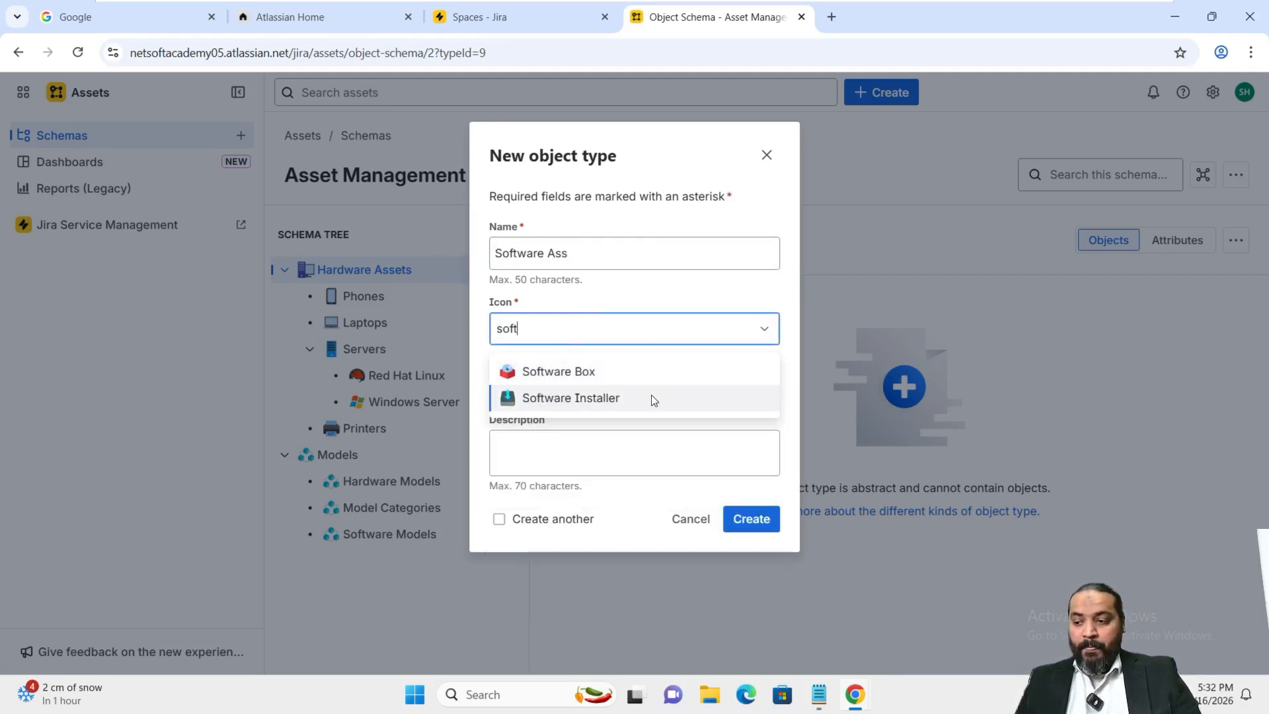
click(598, 372)
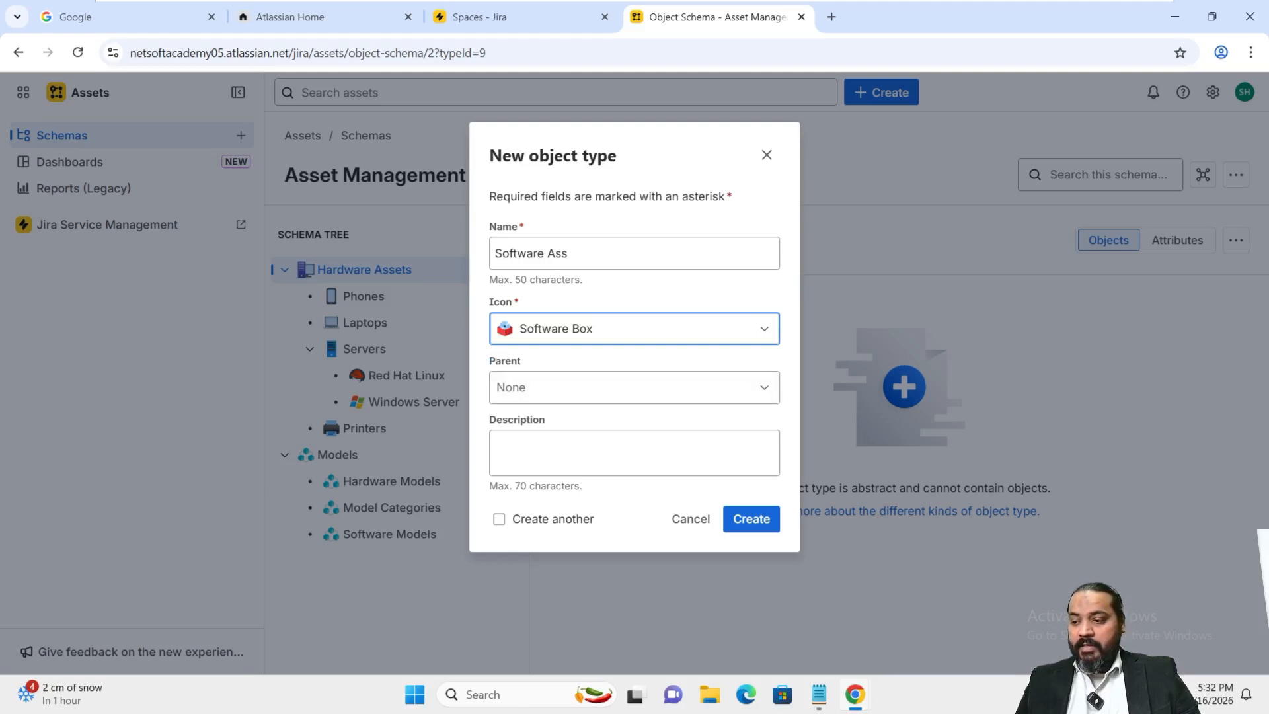
click(767, 394)
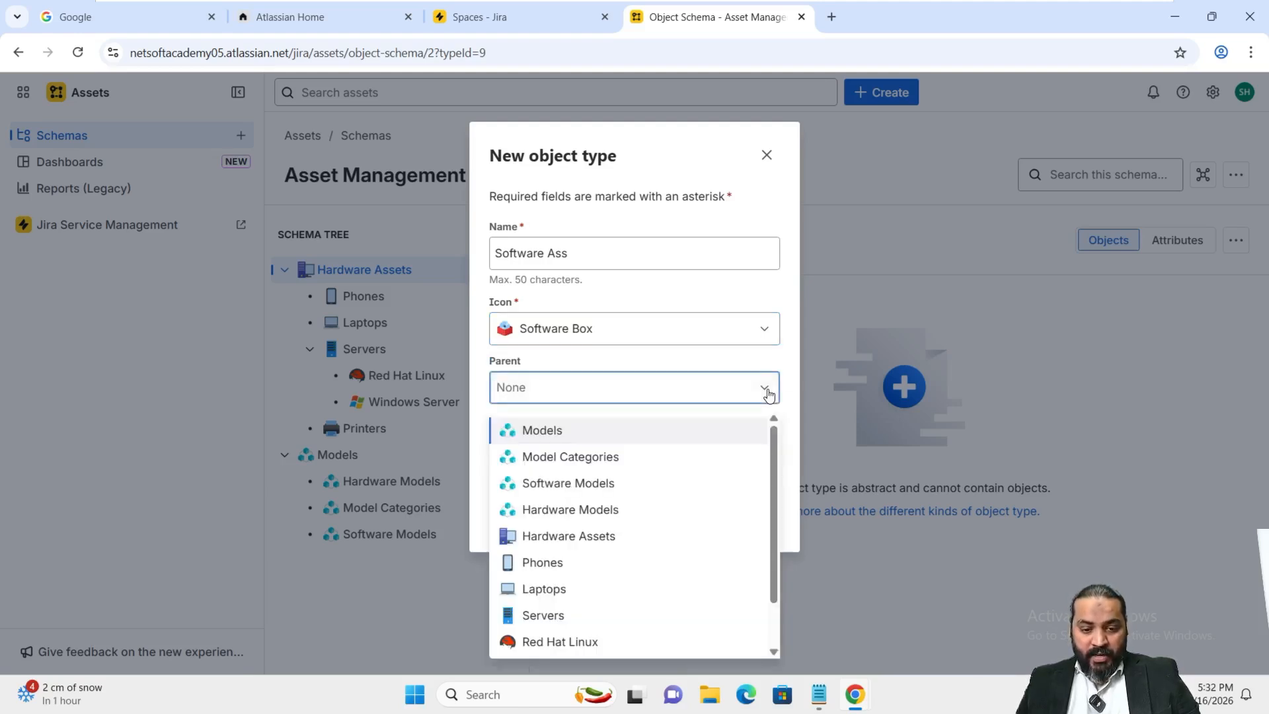
click(587, 541)
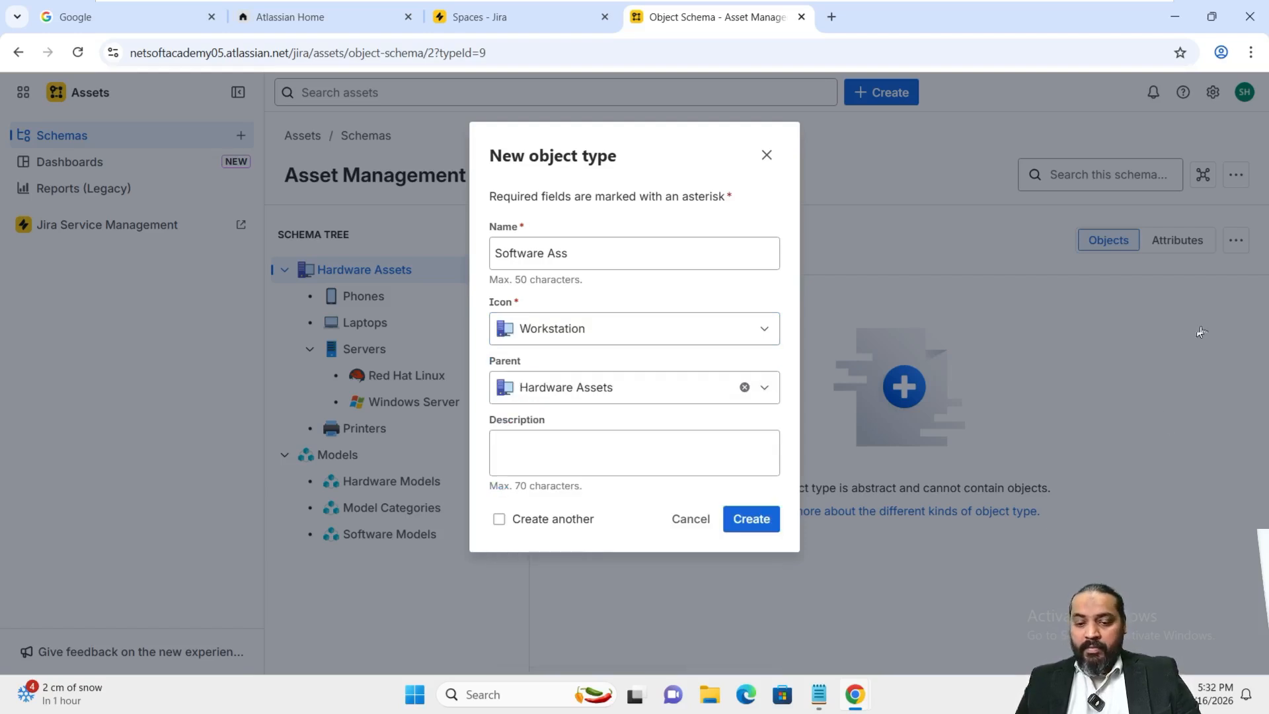
Step: Complete the object type's name as Software Assets, use the same text as its description, and create it
click(614, 440)
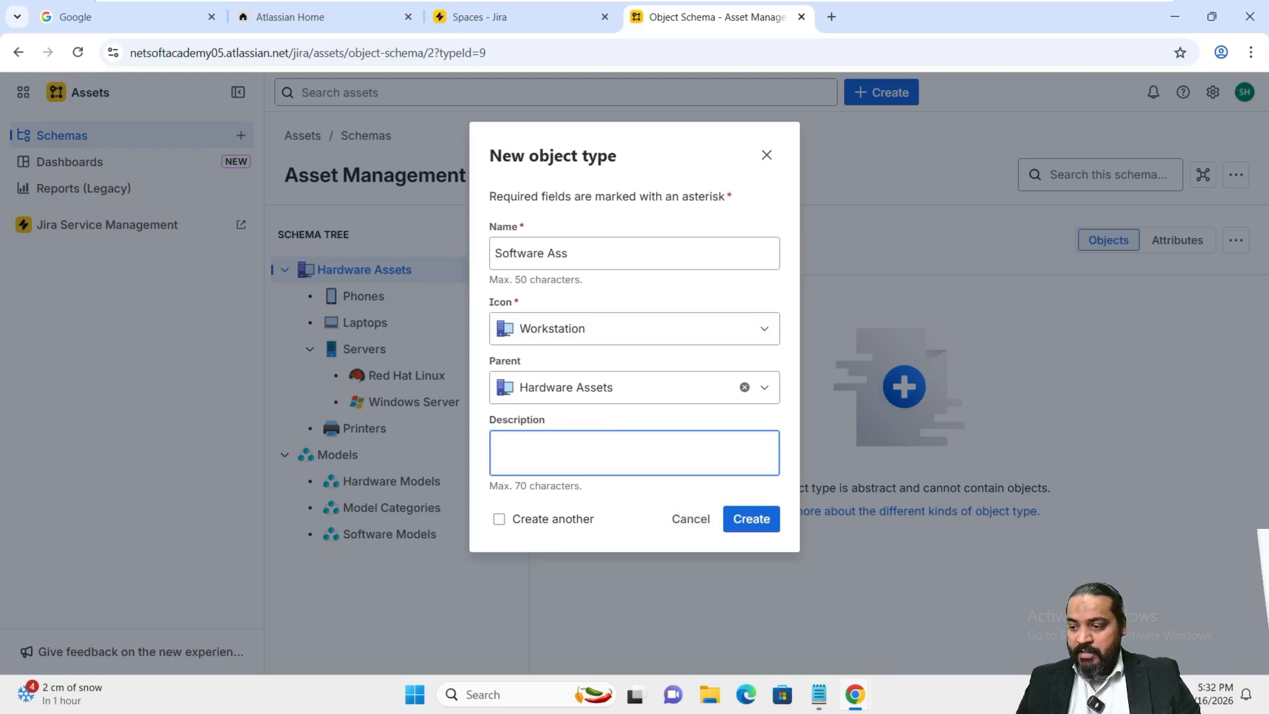
drag(581, 253, 428, 246)
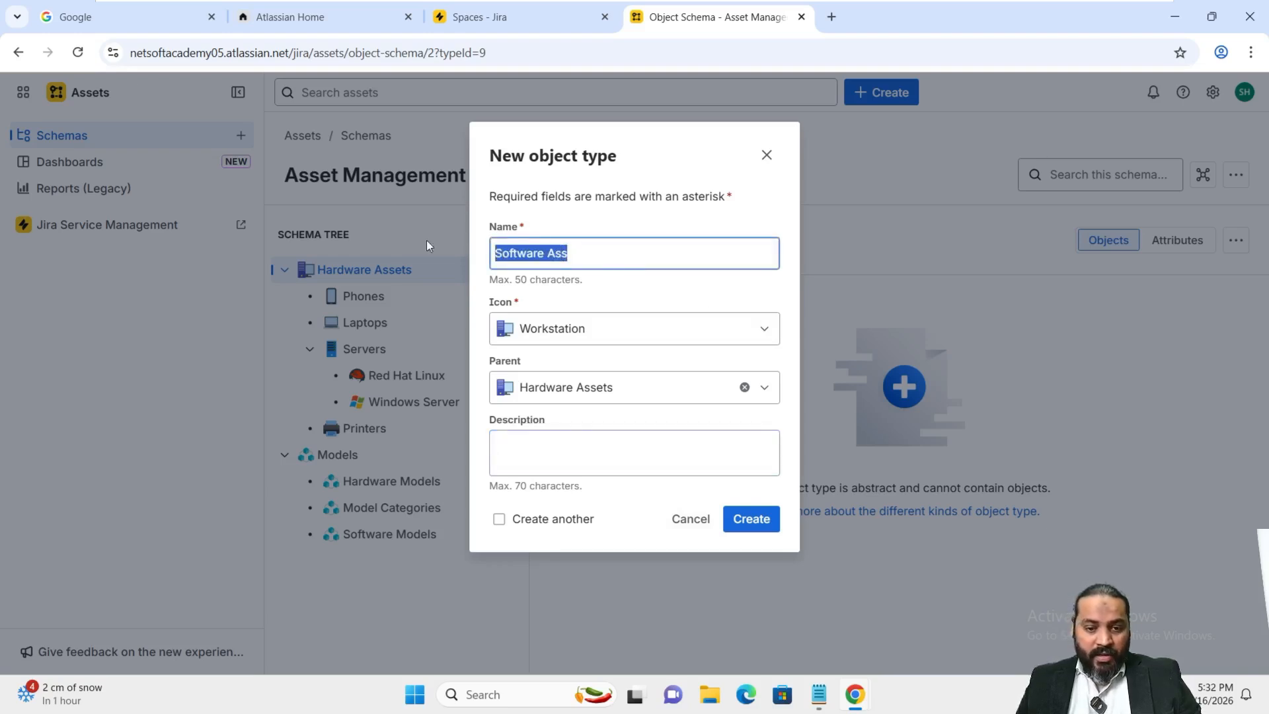
key(ctrl+c)
click(607, 443)
key(ctrl+v)
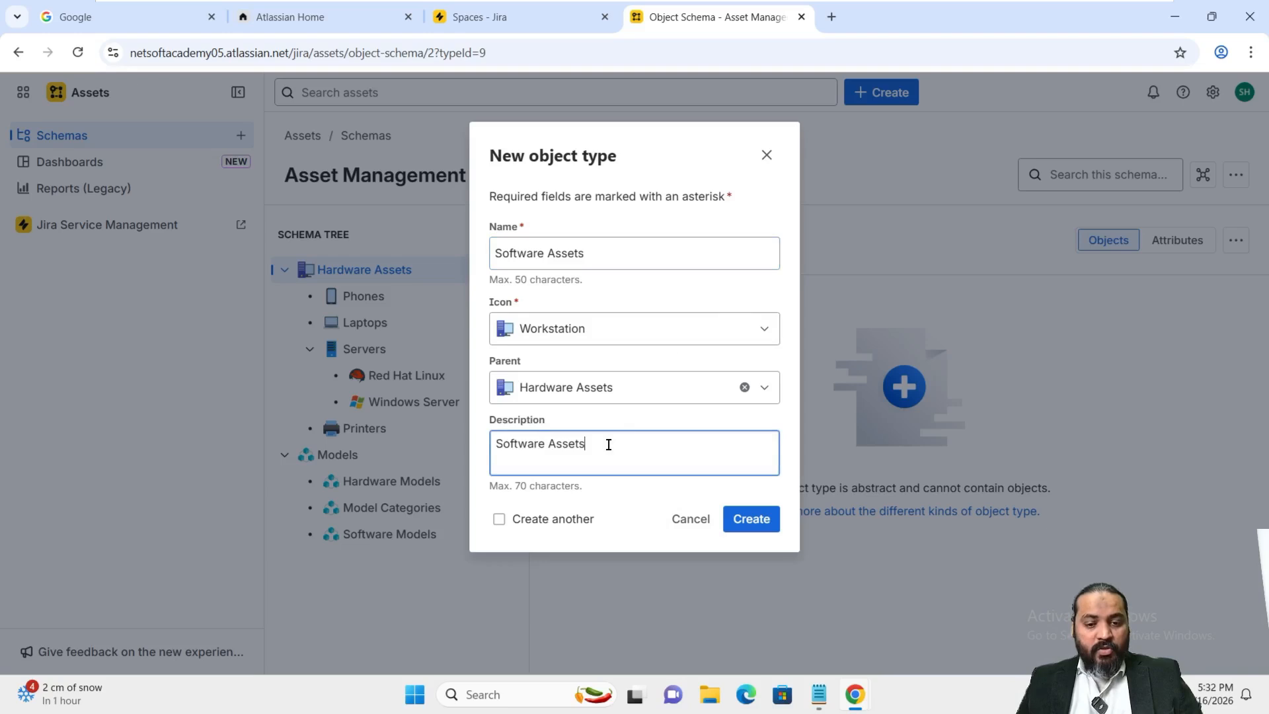
click(752, 519)
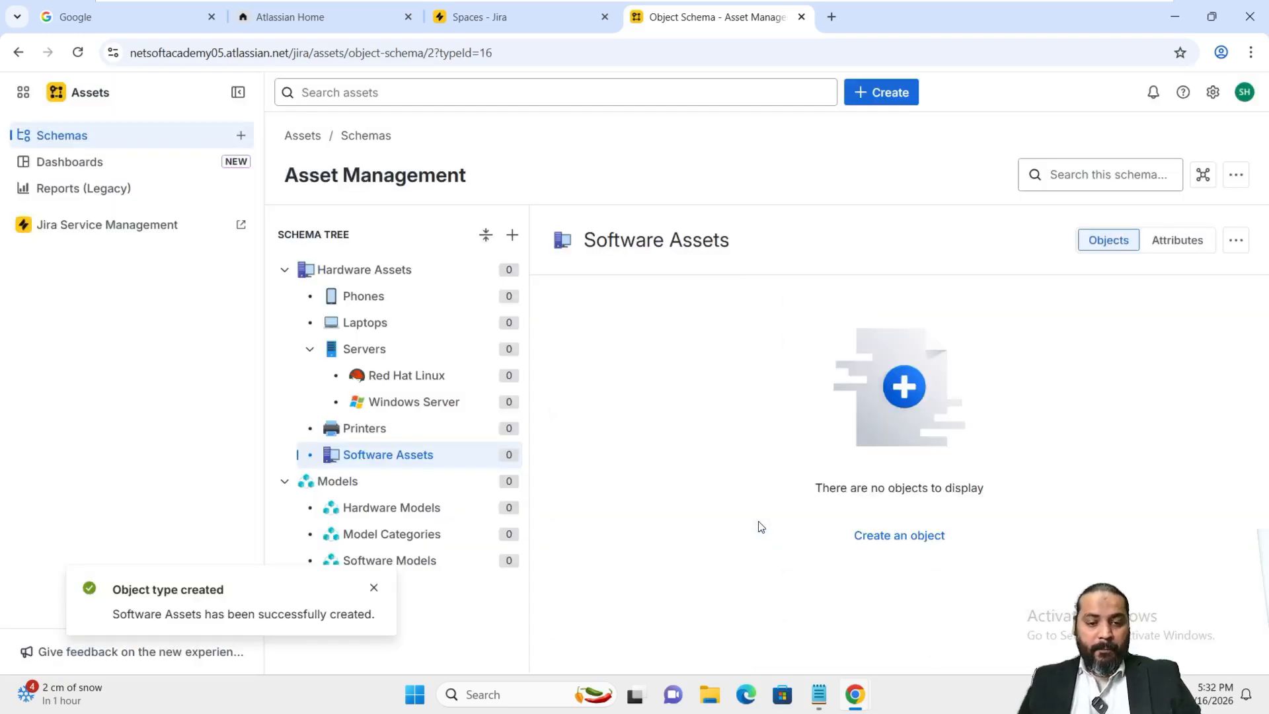
click(373, 588)
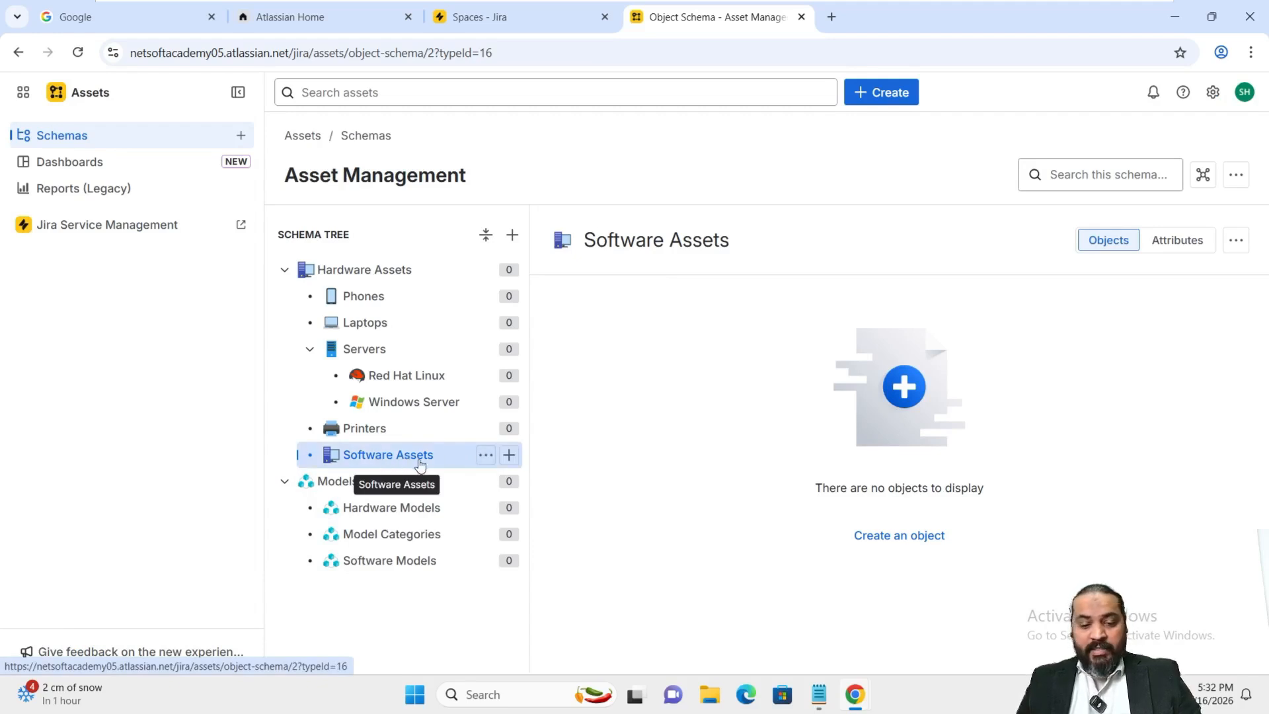
Step: Set the Software Assets object type as abstract in its inheritance settings and return to the schema
click(486, 456)
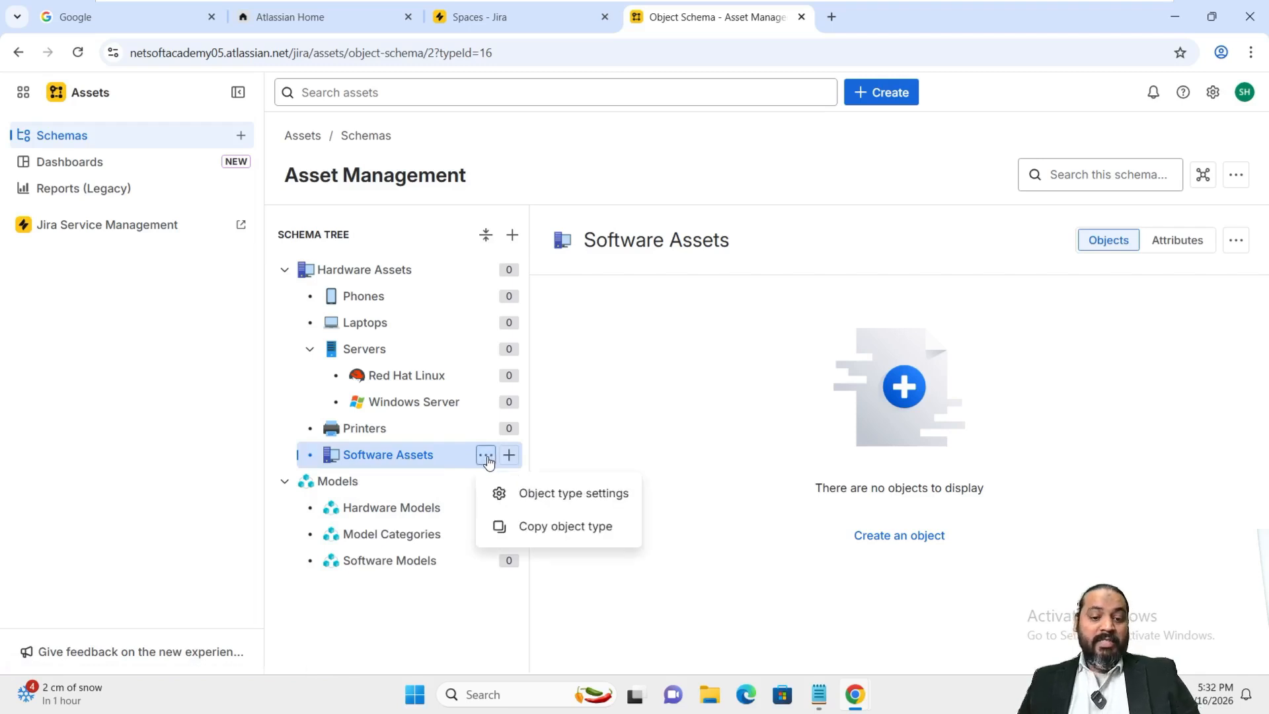
click(547, 495)
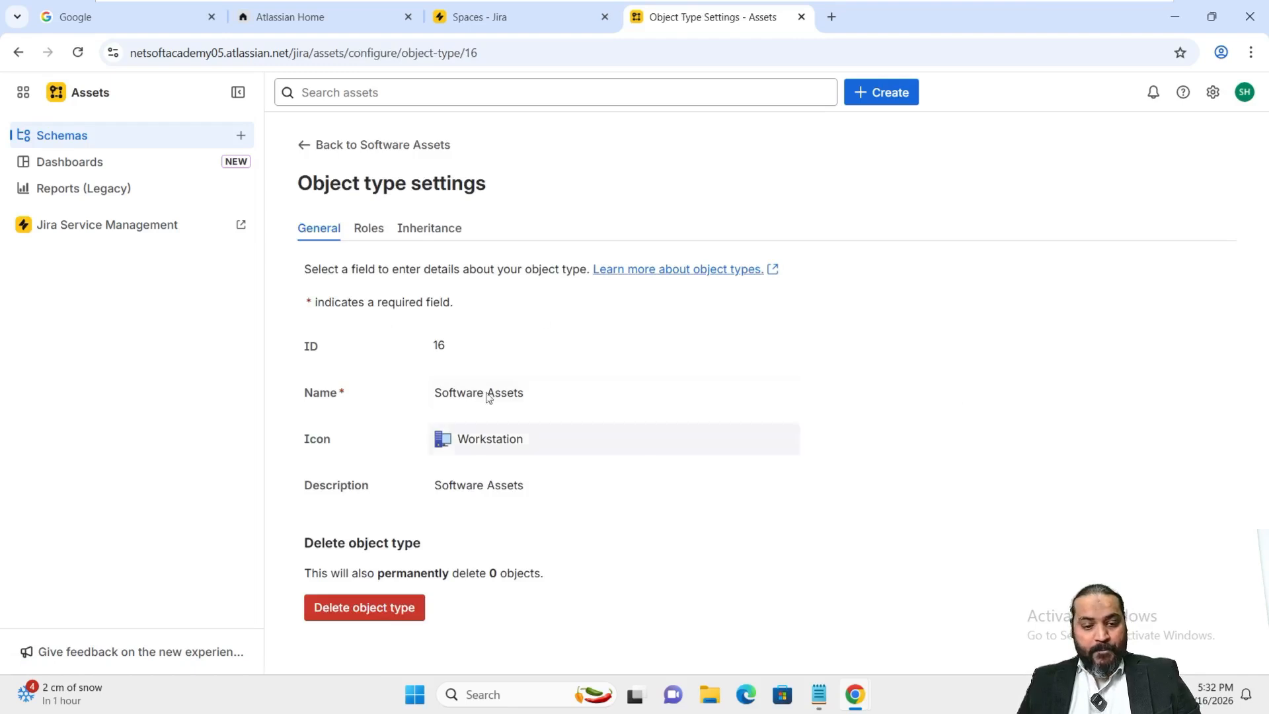
click(429, 236)
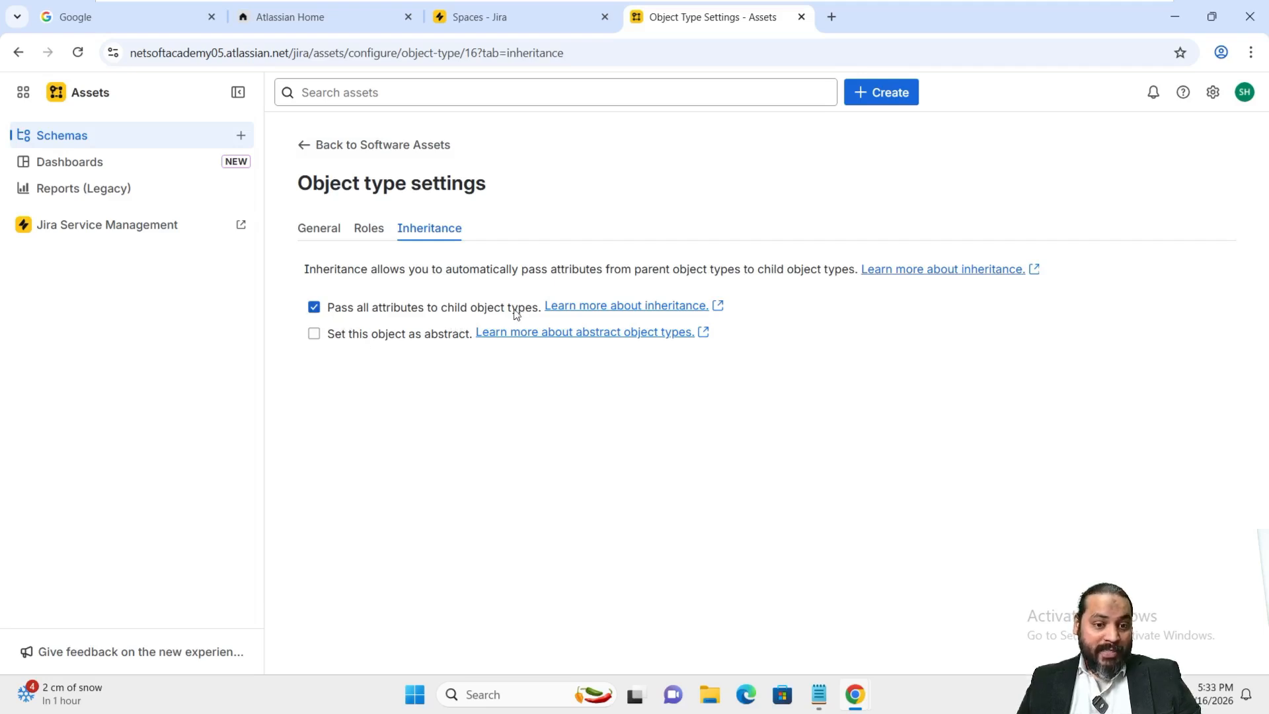
click(315, 335)
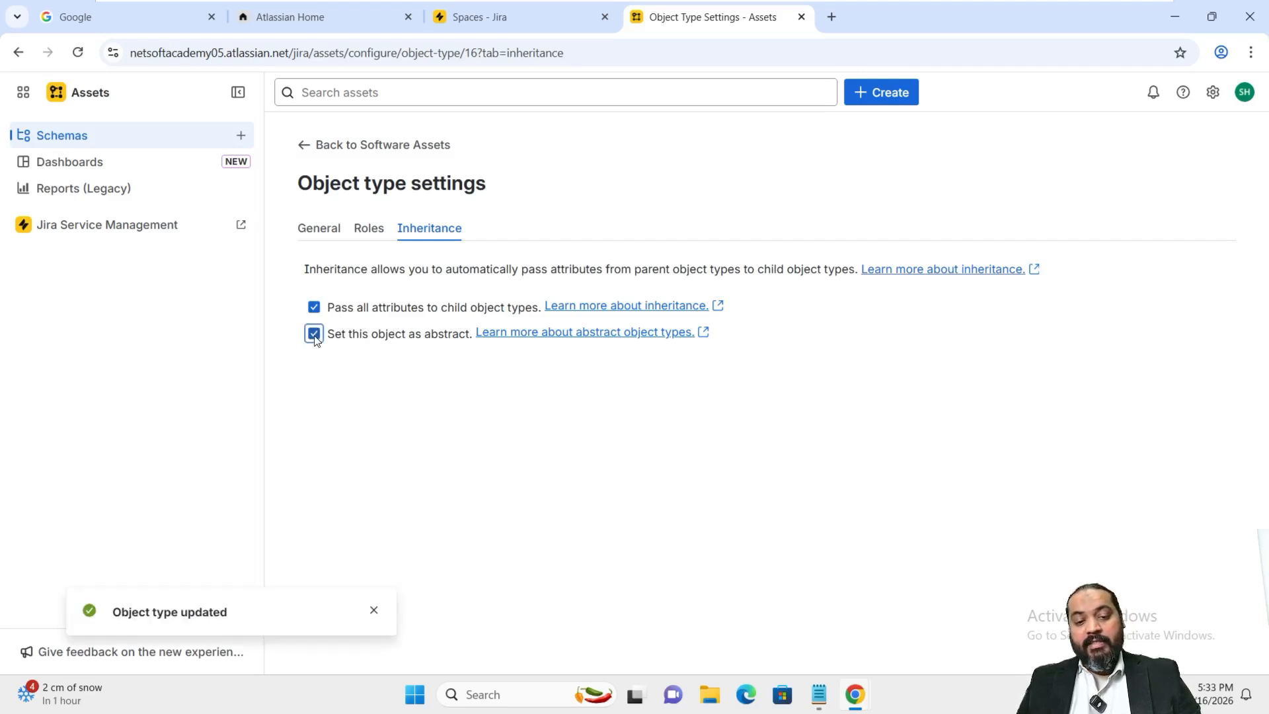
click(357, 147)
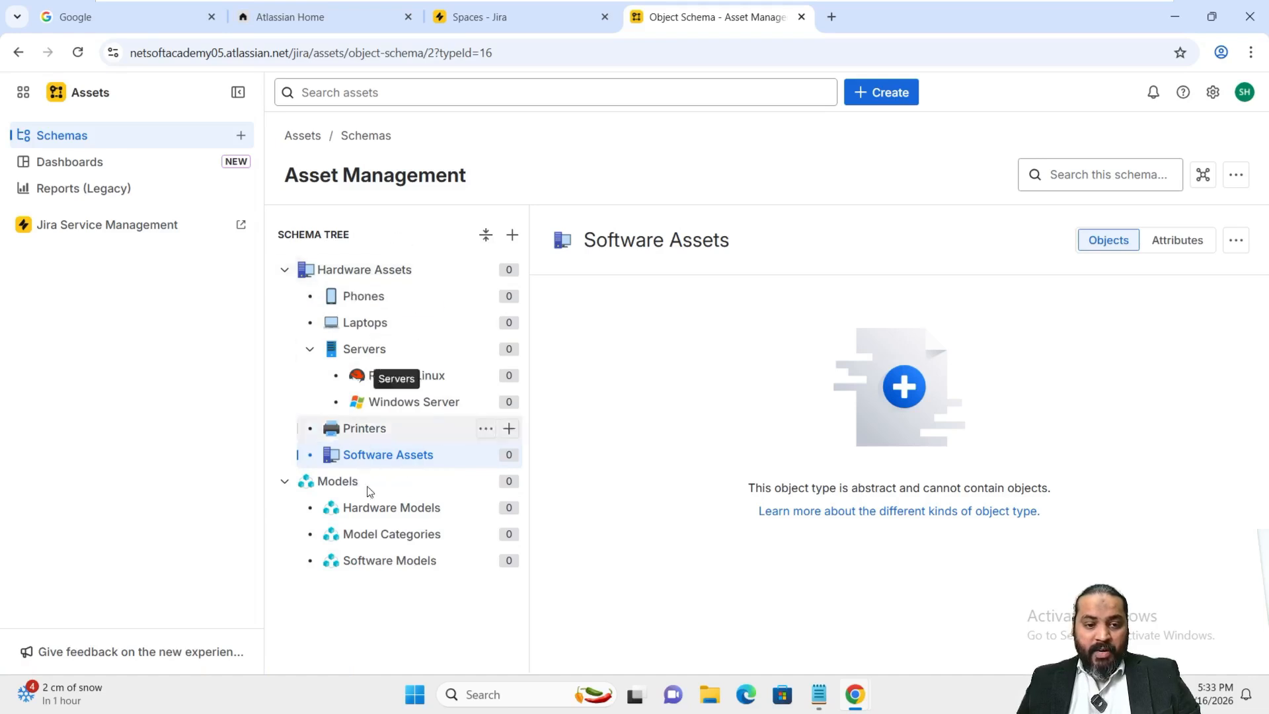
Step: Go back to the schemas list and reopen the Asset Management schema
click(366, 135)
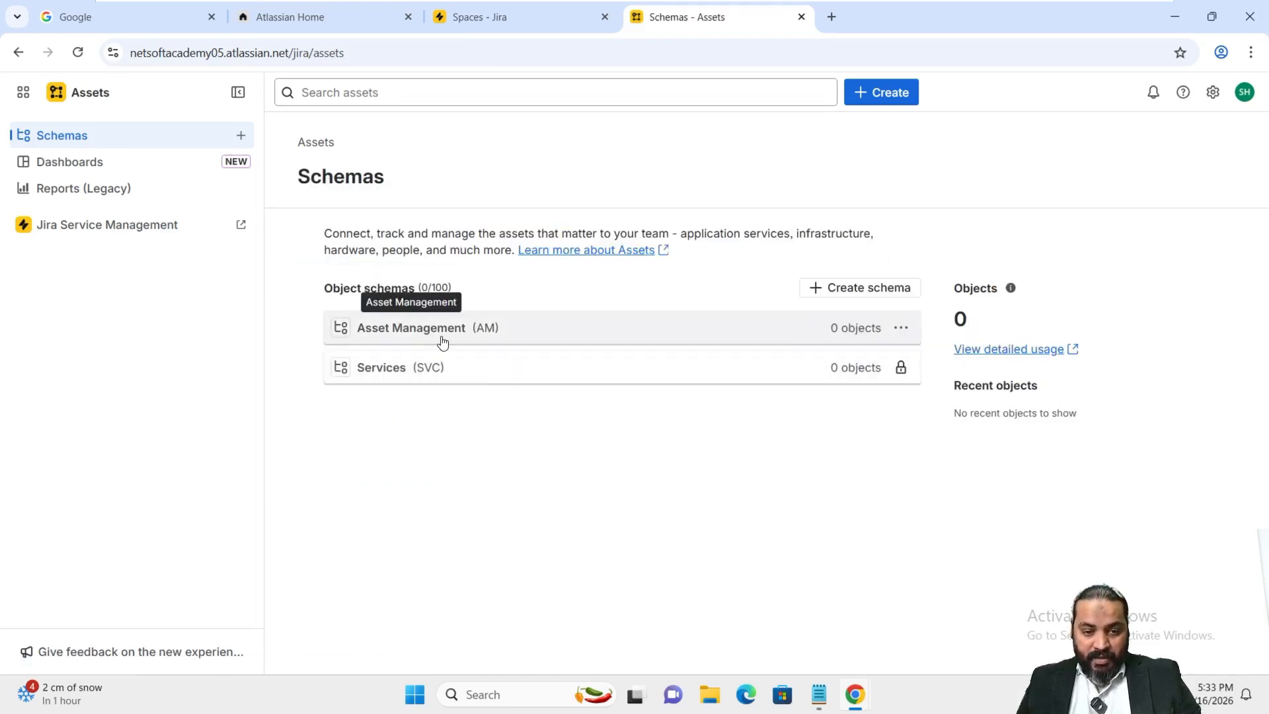
click(405, 333)
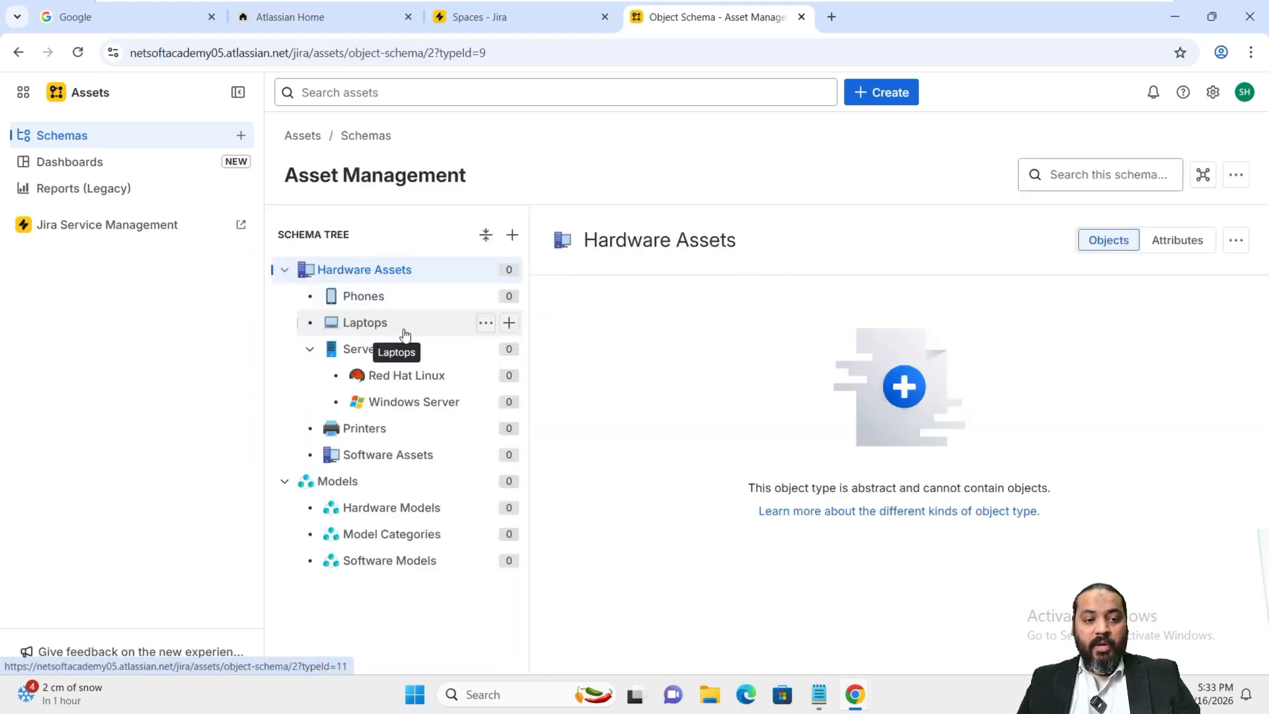
click(63, 137)
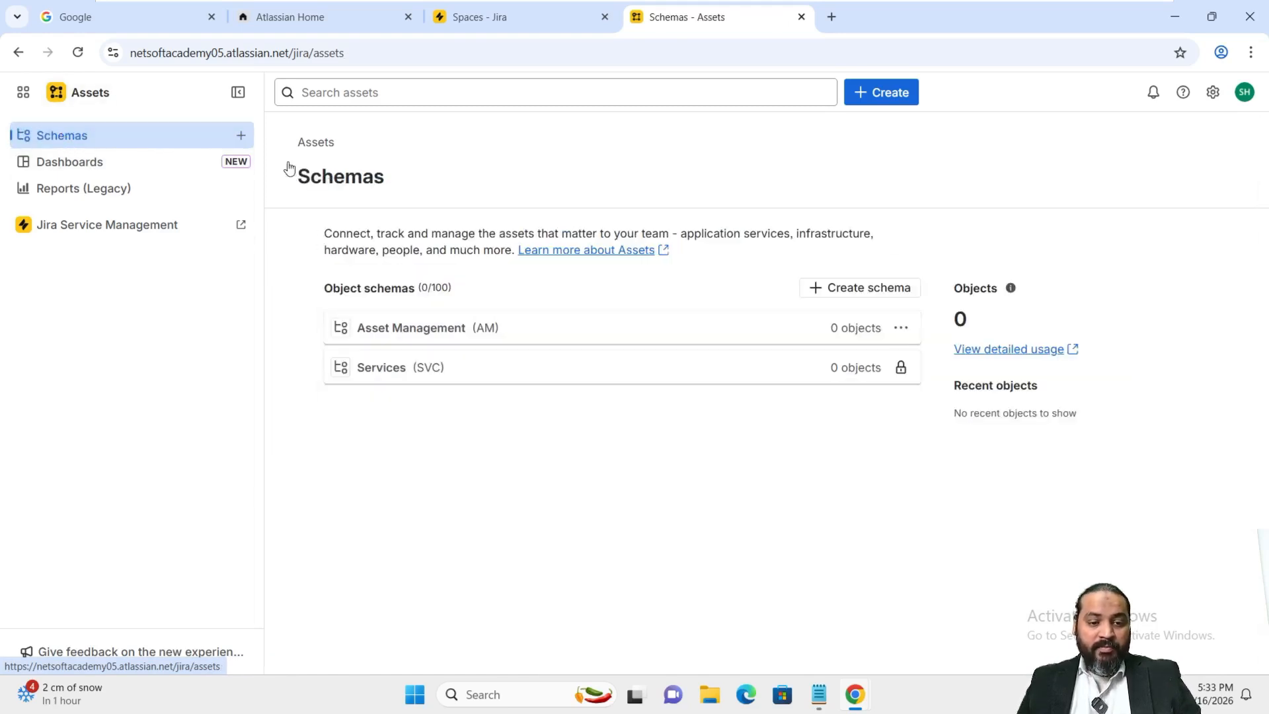
click(399, 334)
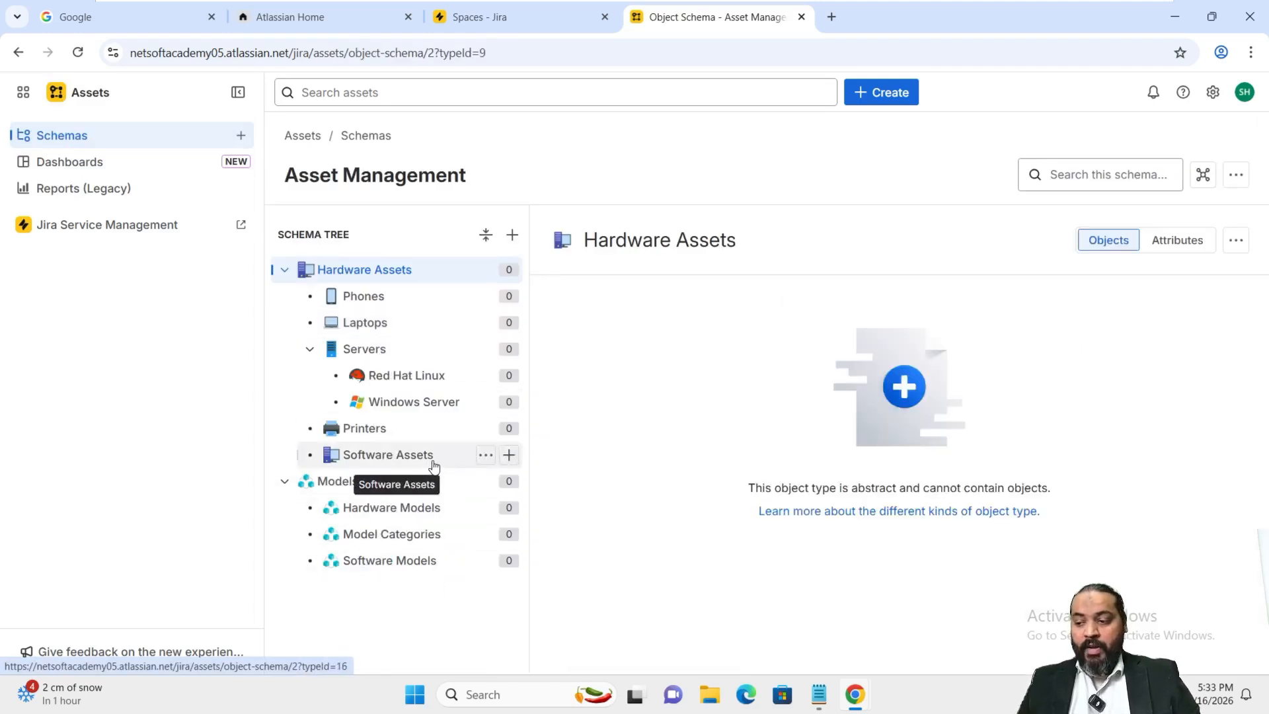
Step: Start a new object type under Software Assets, named Licensed Software, with the Software Installer icon
click(509, 455)
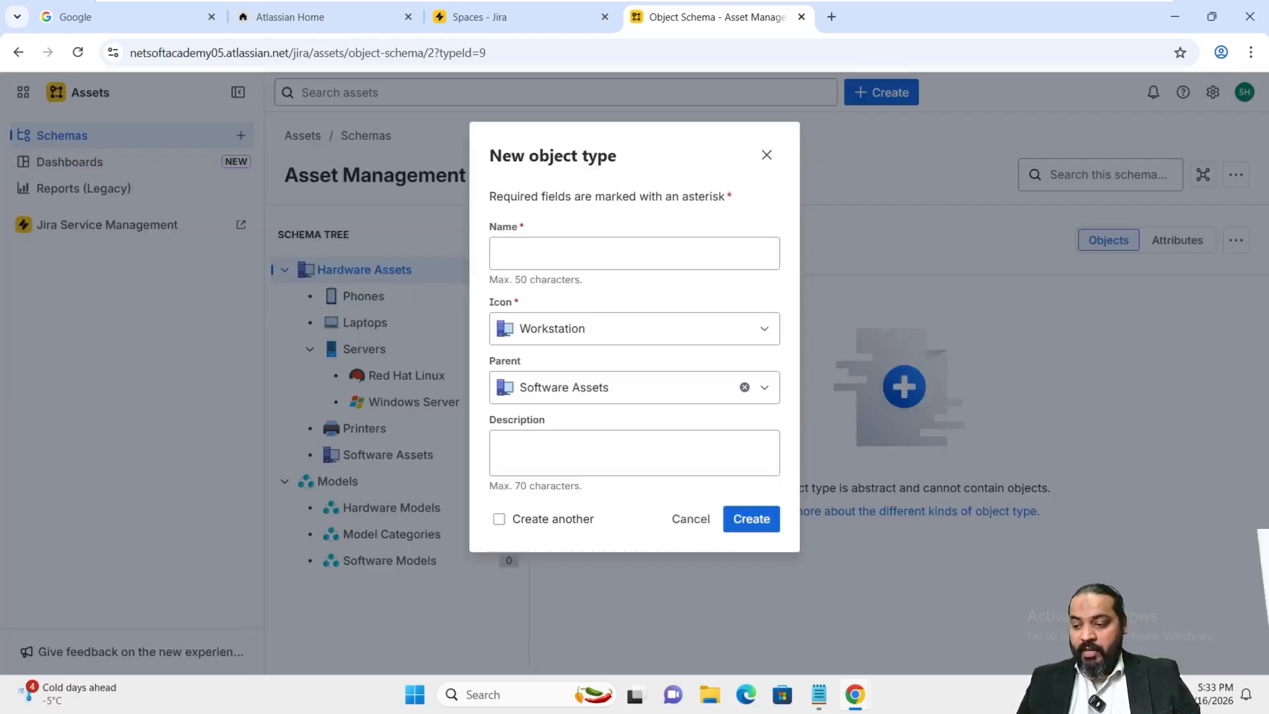
click(670, 246)
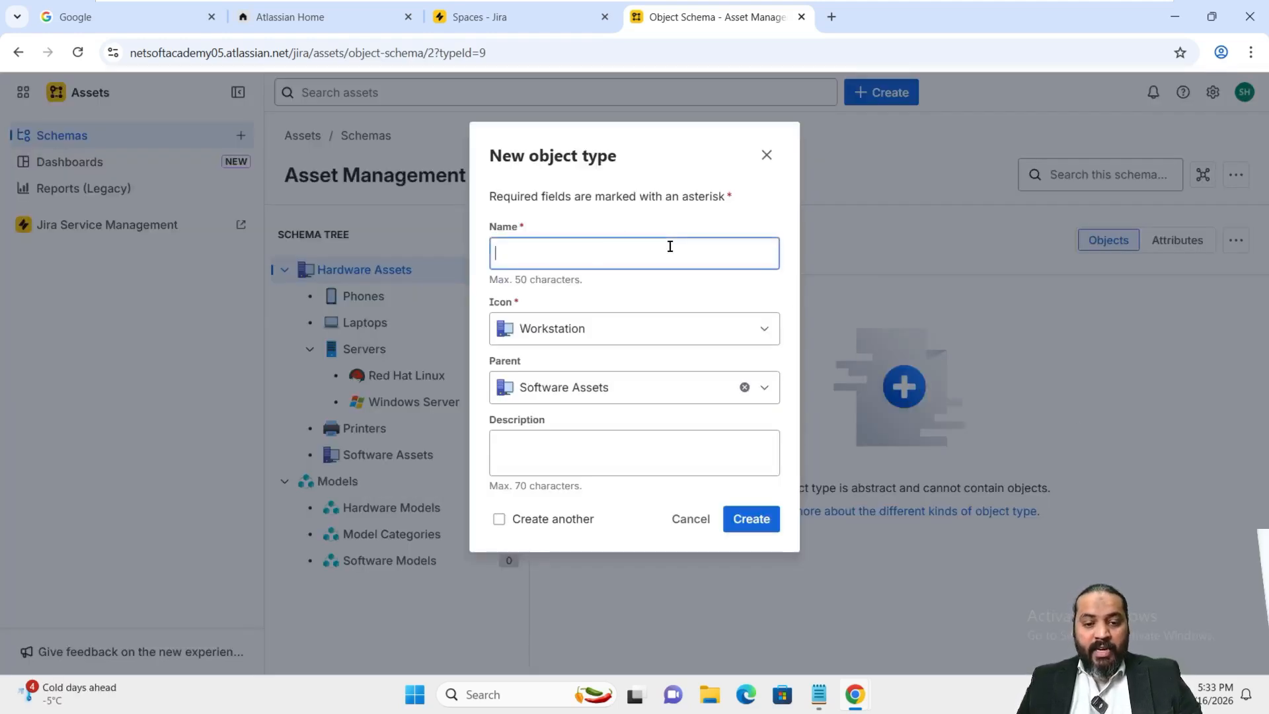
text(Licensed Software)
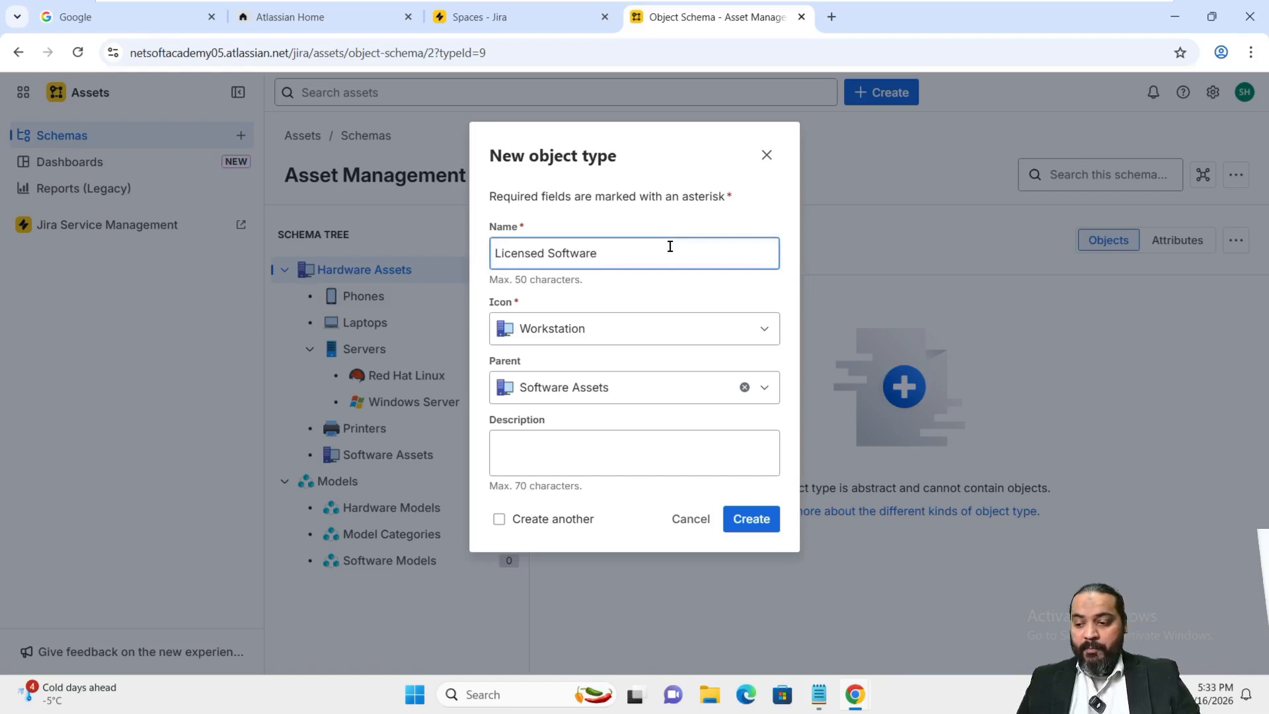
click(767, 334)
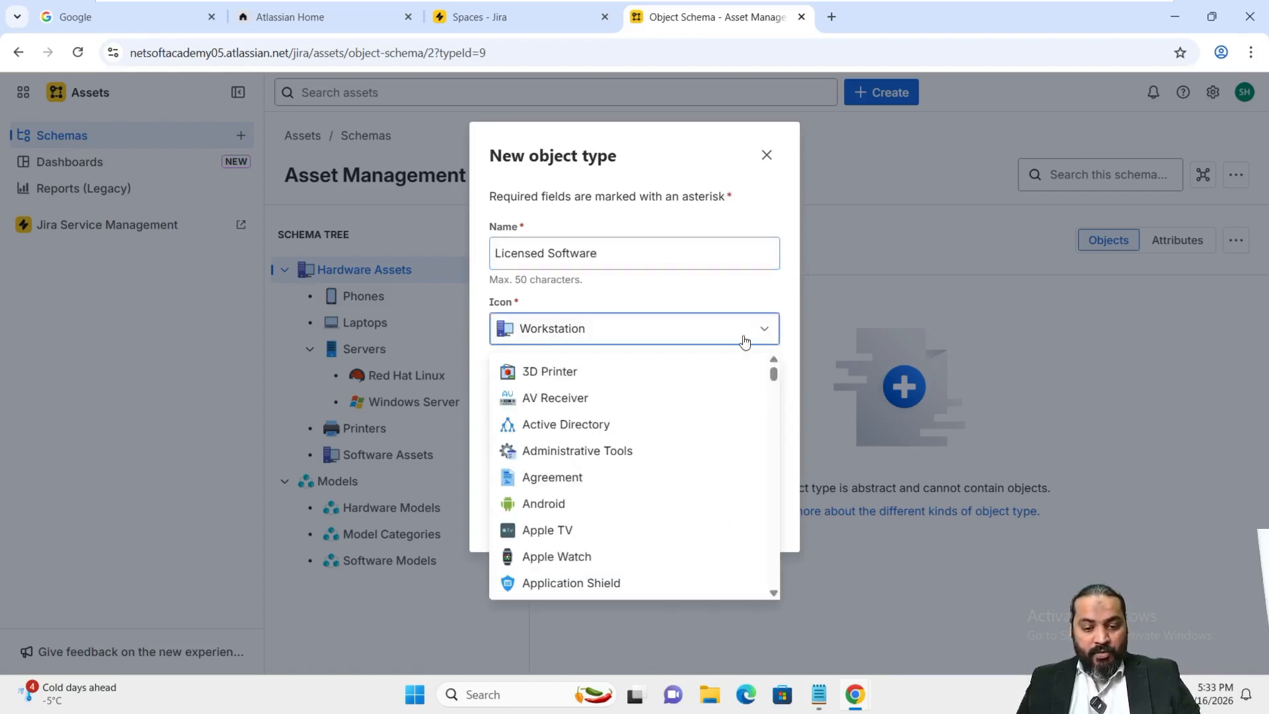
text(so)
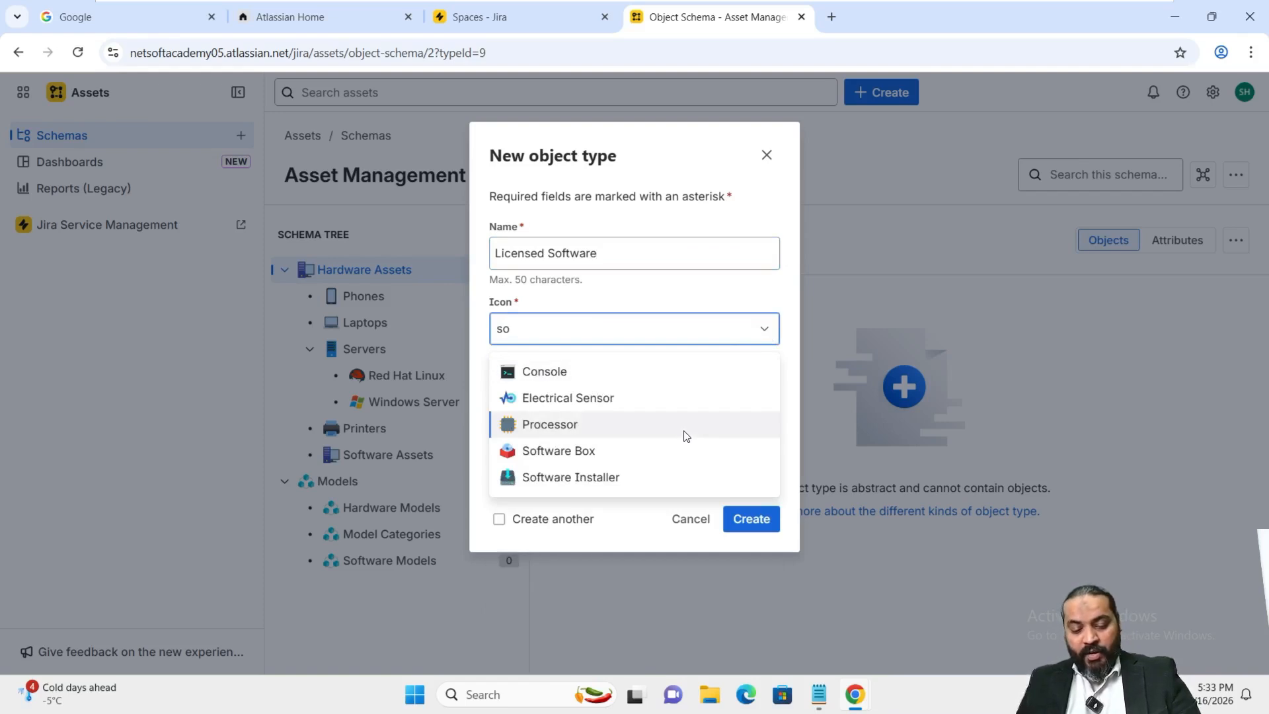
text(ft)
click(650, 398)
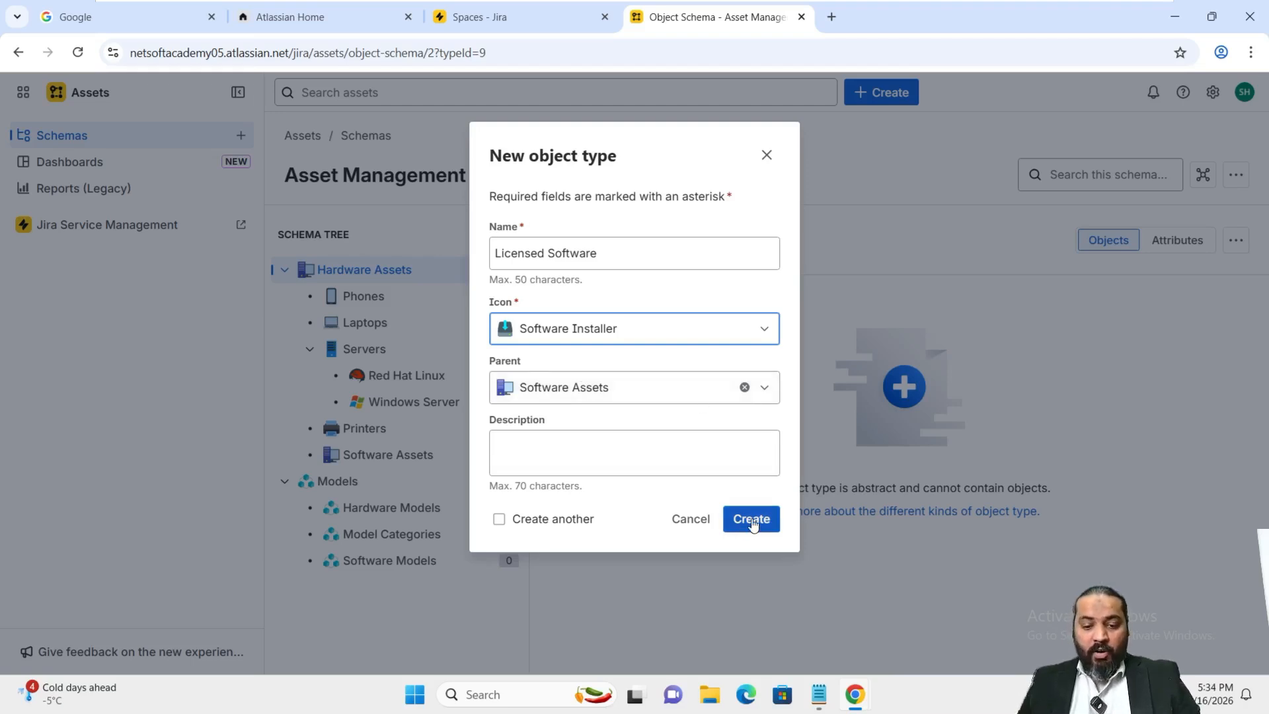
Step: Describe the Licensed Software object type as "Licensed Software ONLY" and create it
click(615, 444)
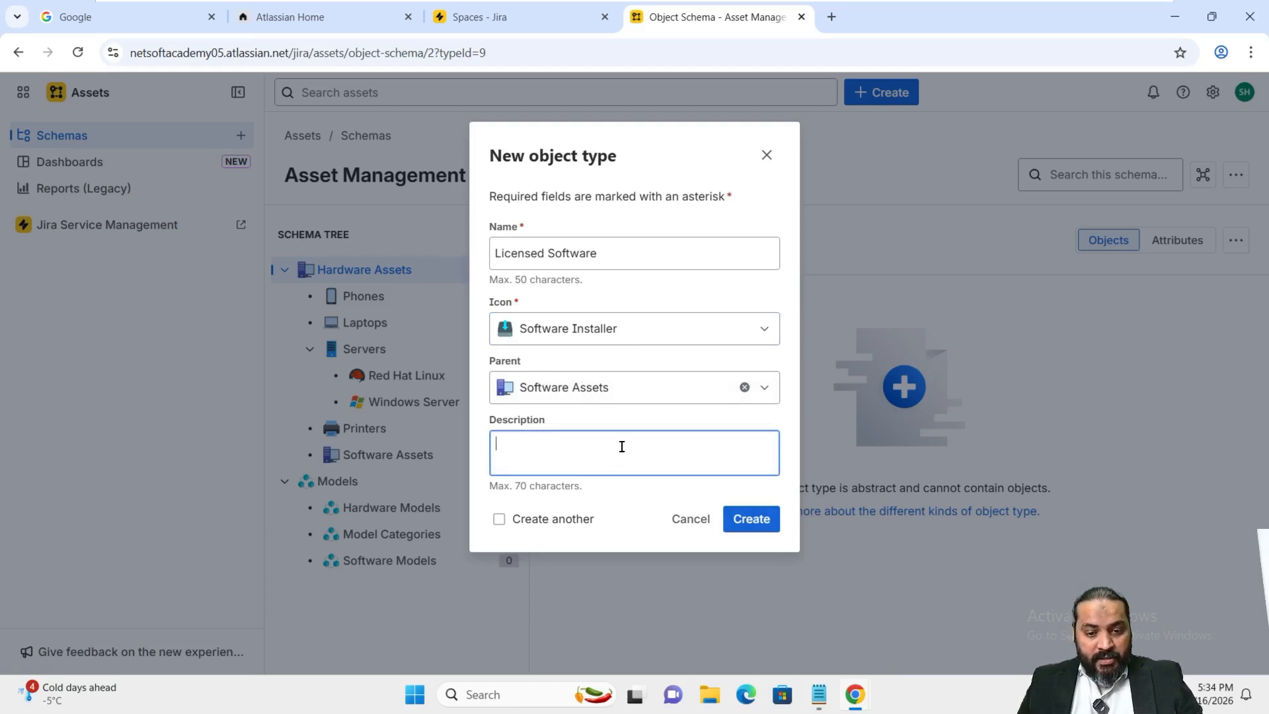
key(ctrl+v)
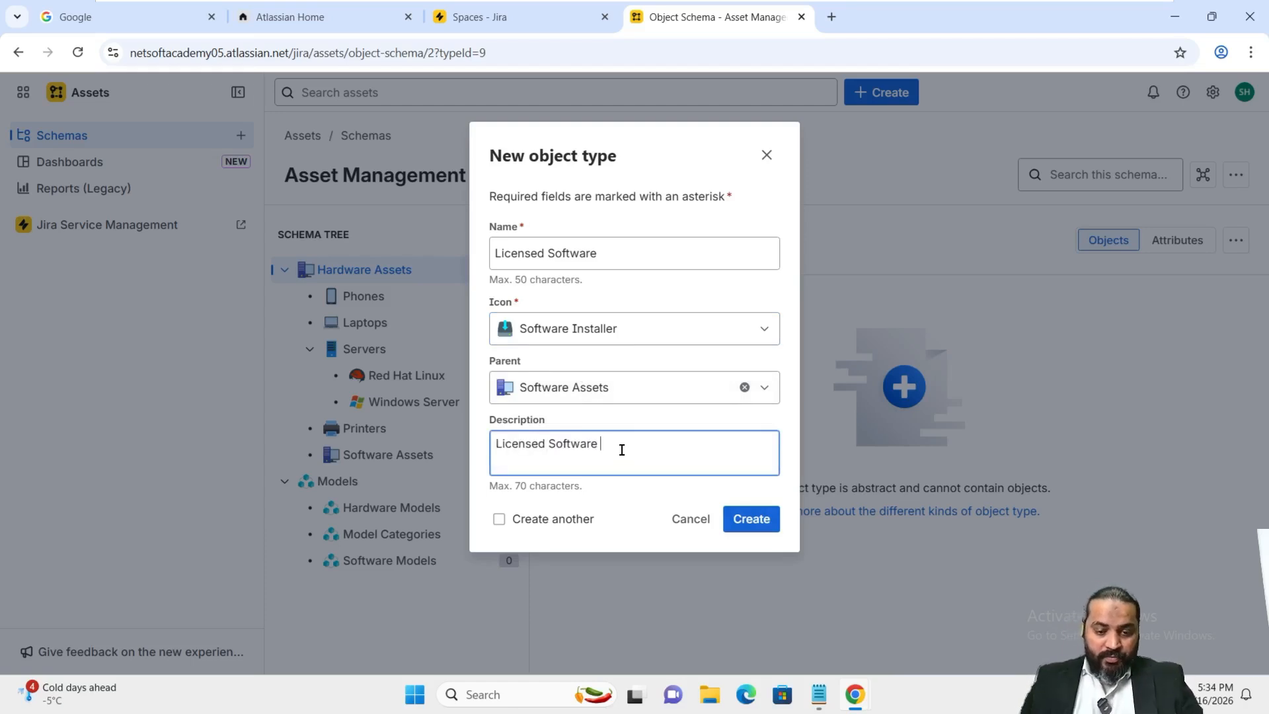
text(ONLT)
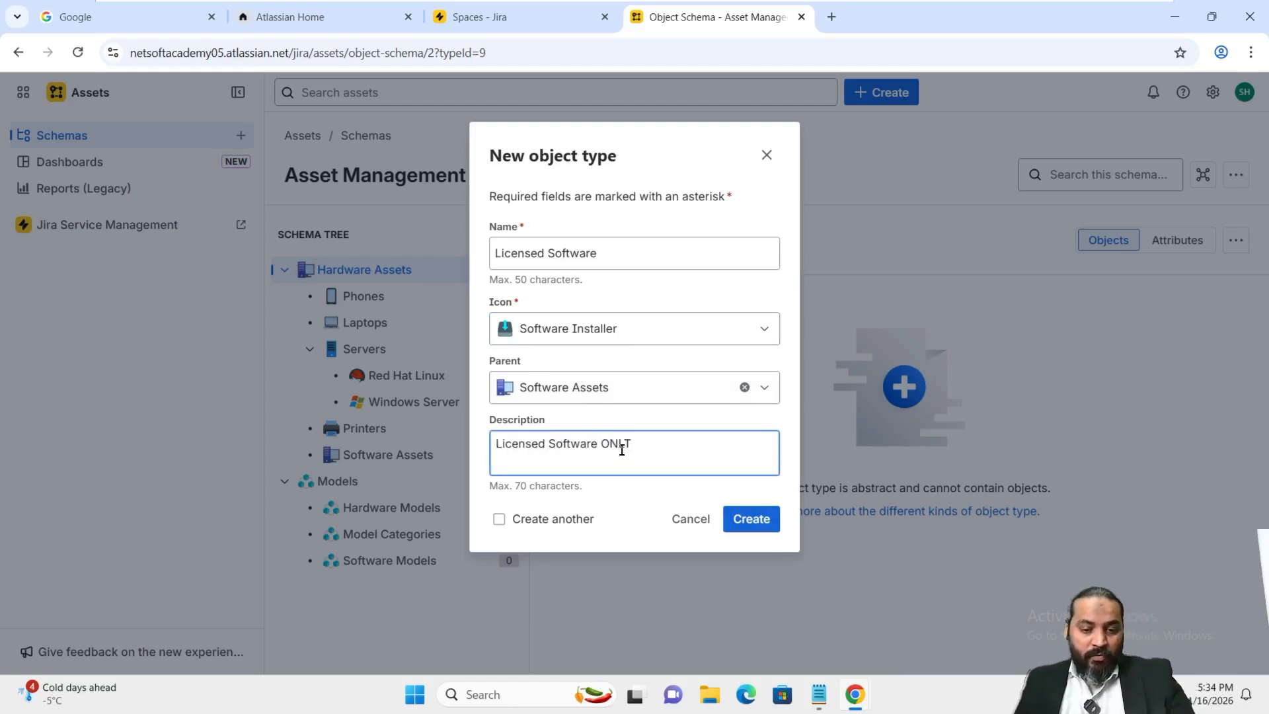
key(BackSpace)
text(Y)
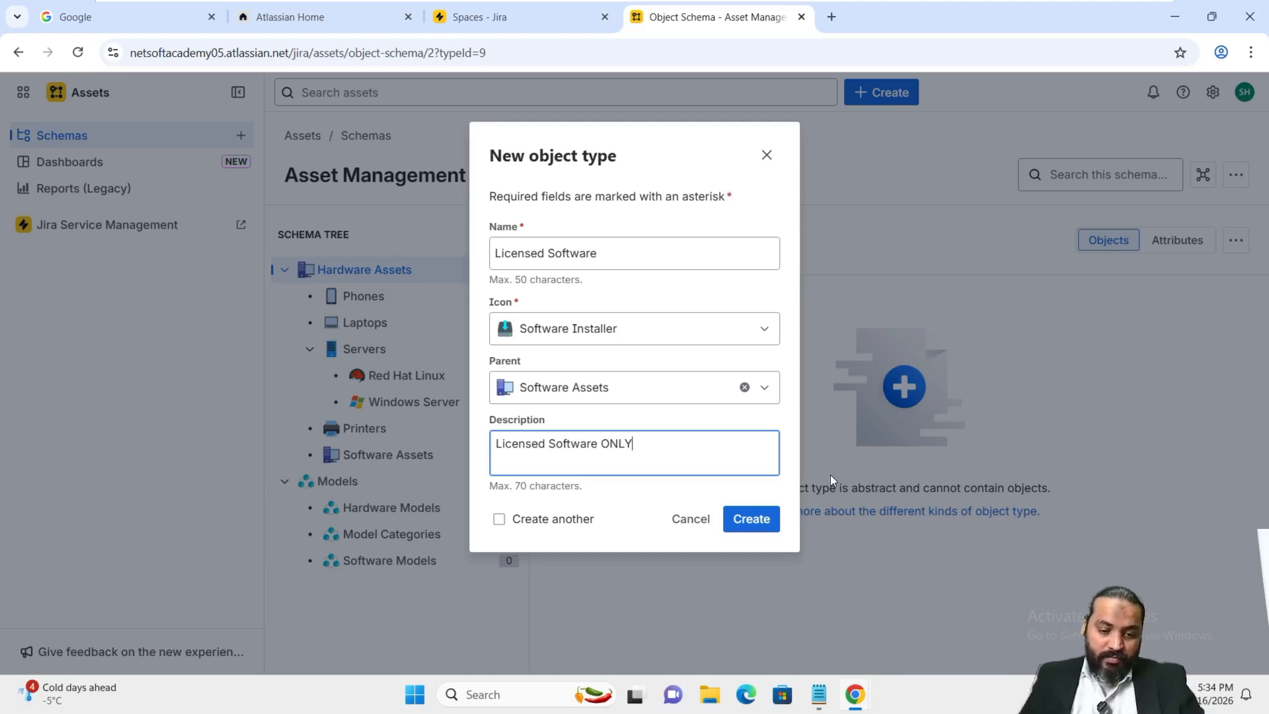
click(751, 519)
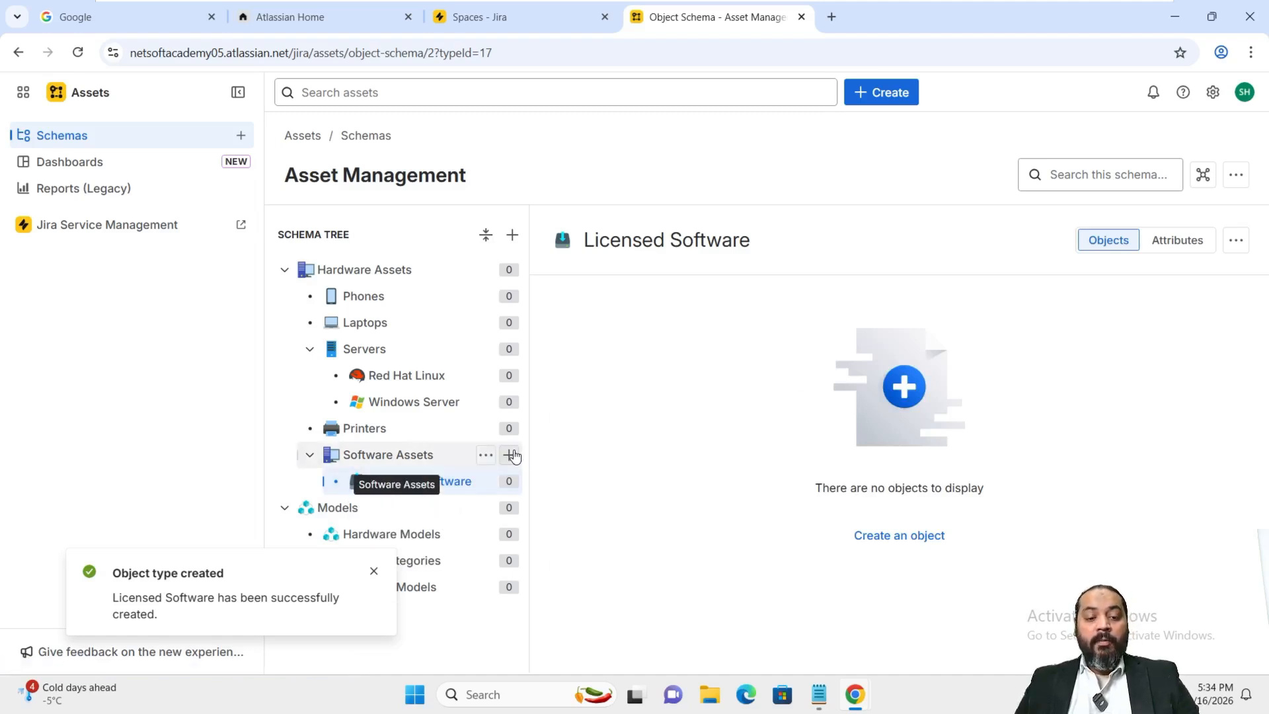
Step: Start another object type under Software Assets, using "Unlicensed Software" as both its name and its description
click(510, 455)
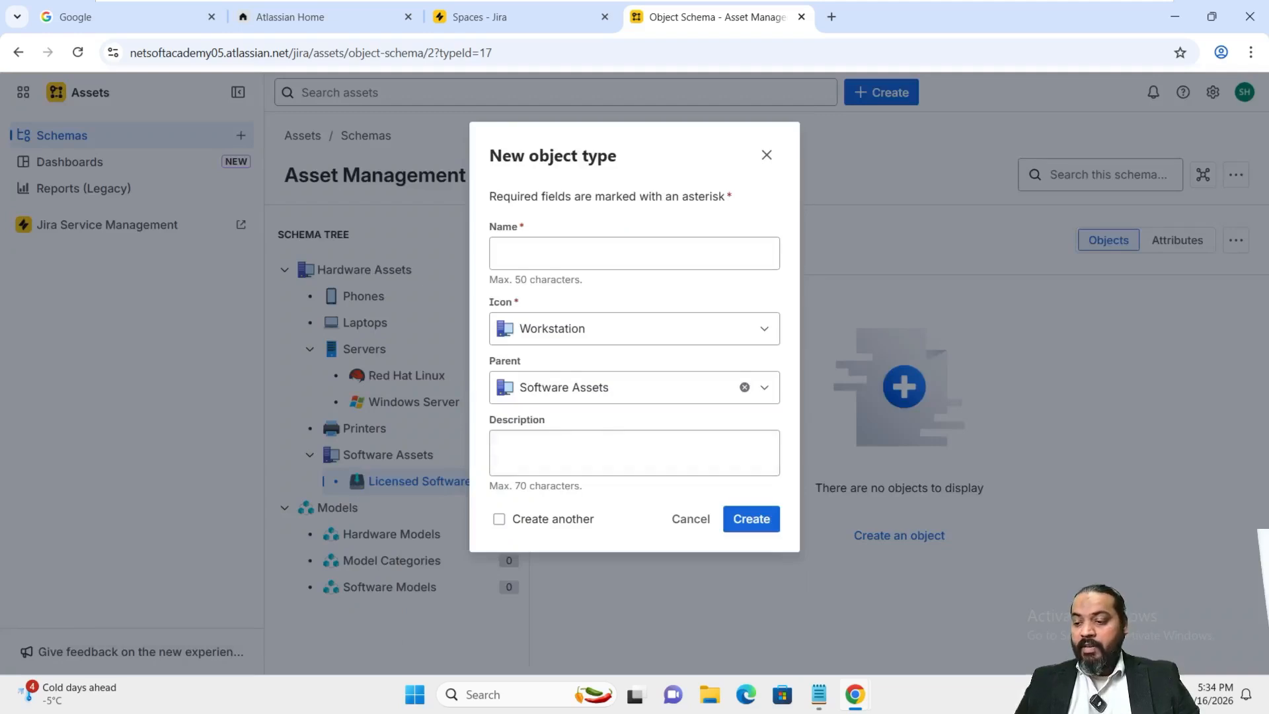
click(575, 253)
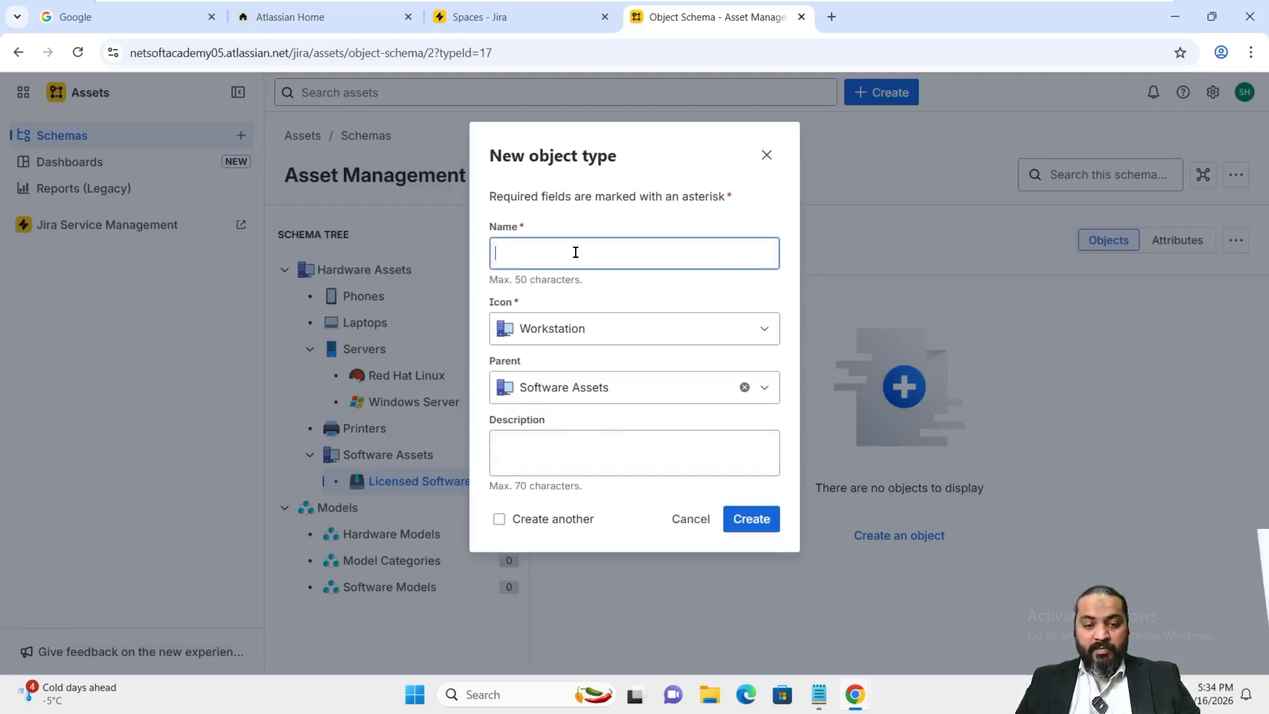
text(Unlicensed Software)
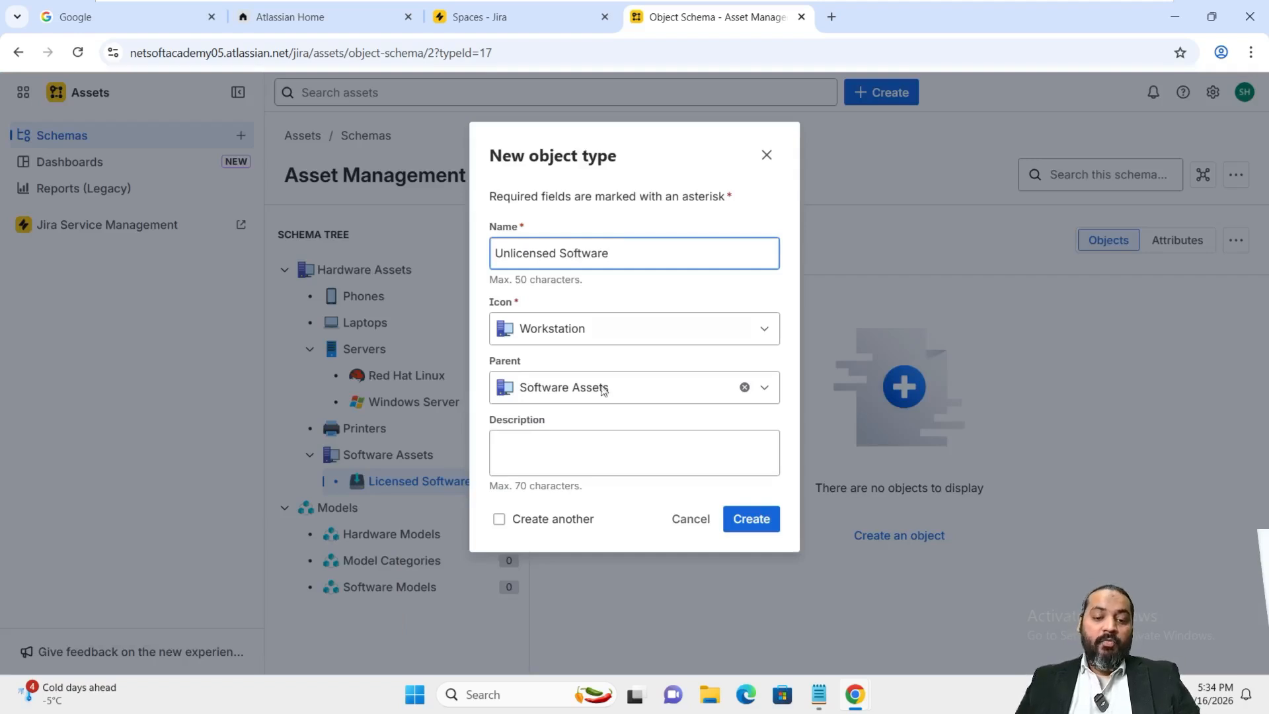
click(595, 451)
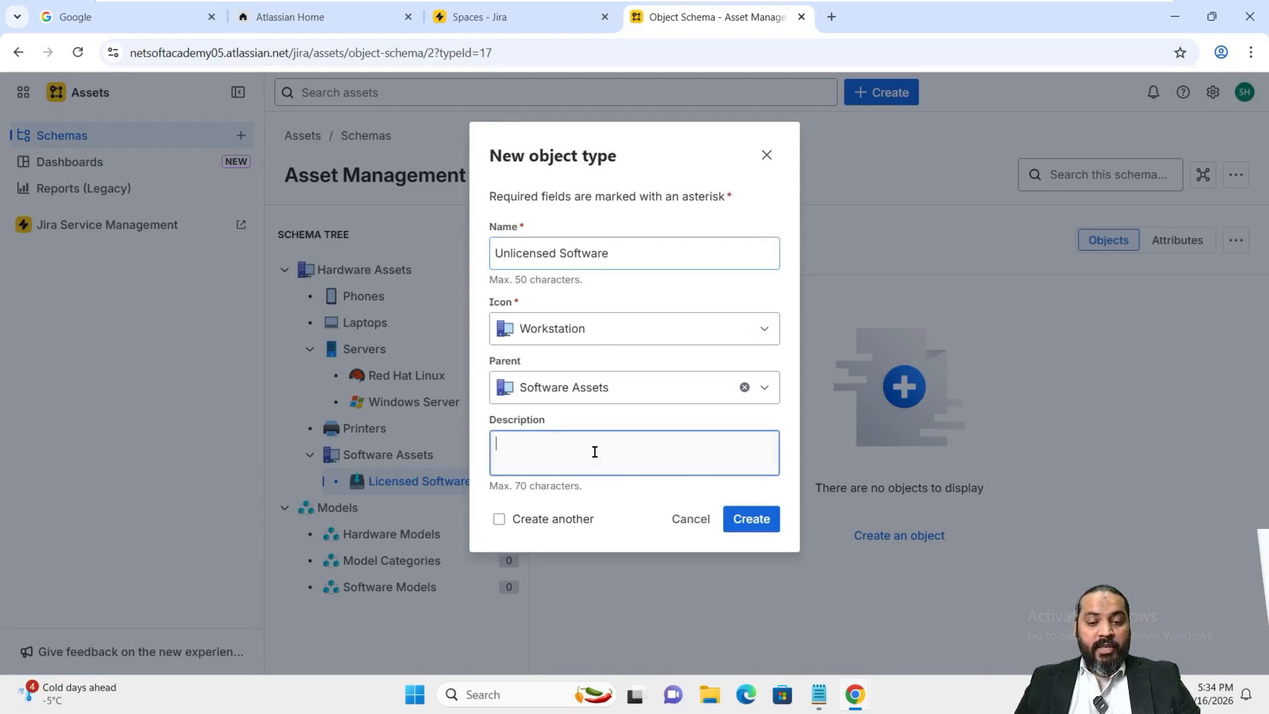
key(ctrl+v)
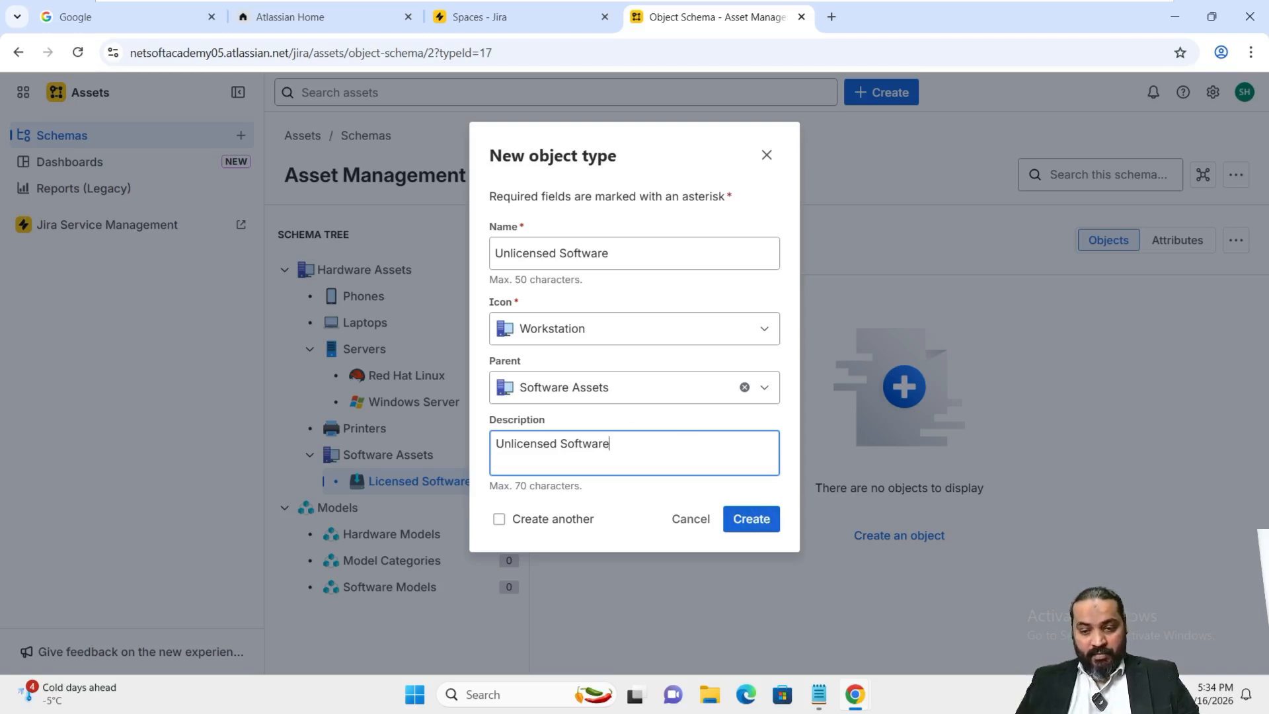
Step: Give the Unlicensed Software object type the Software Installer icon and create it
click(642, 330)
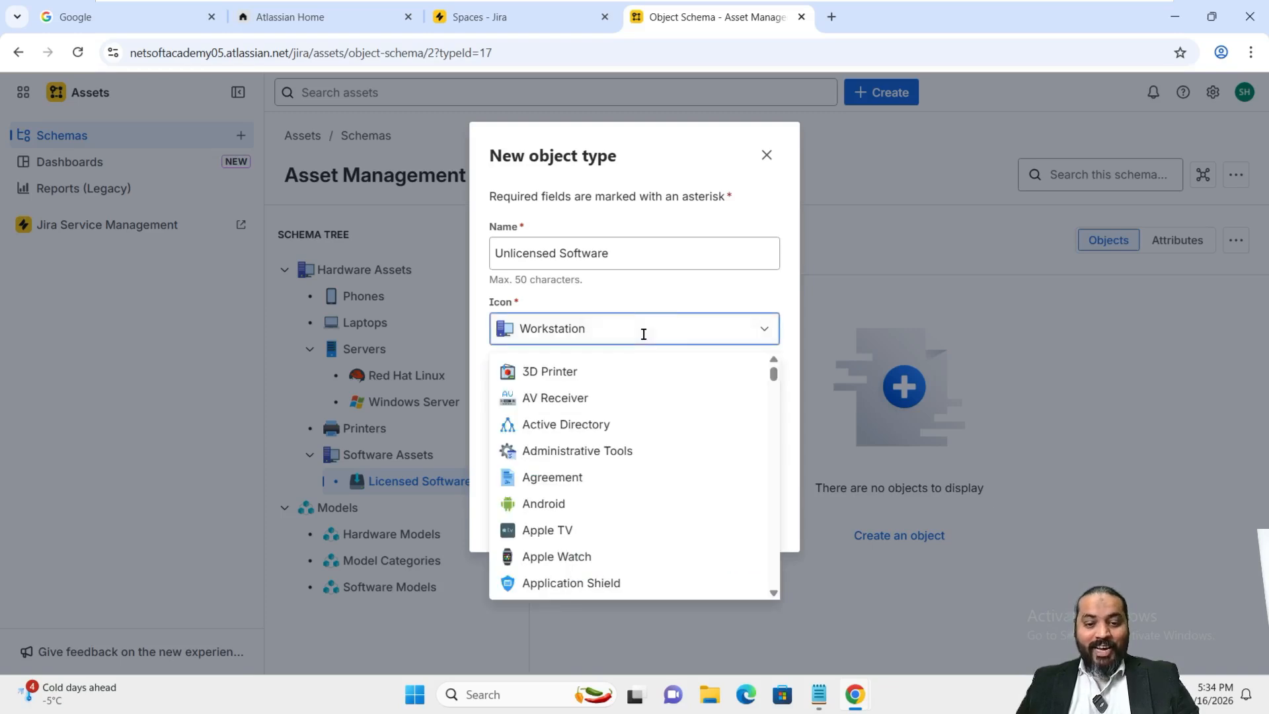
text(soft)
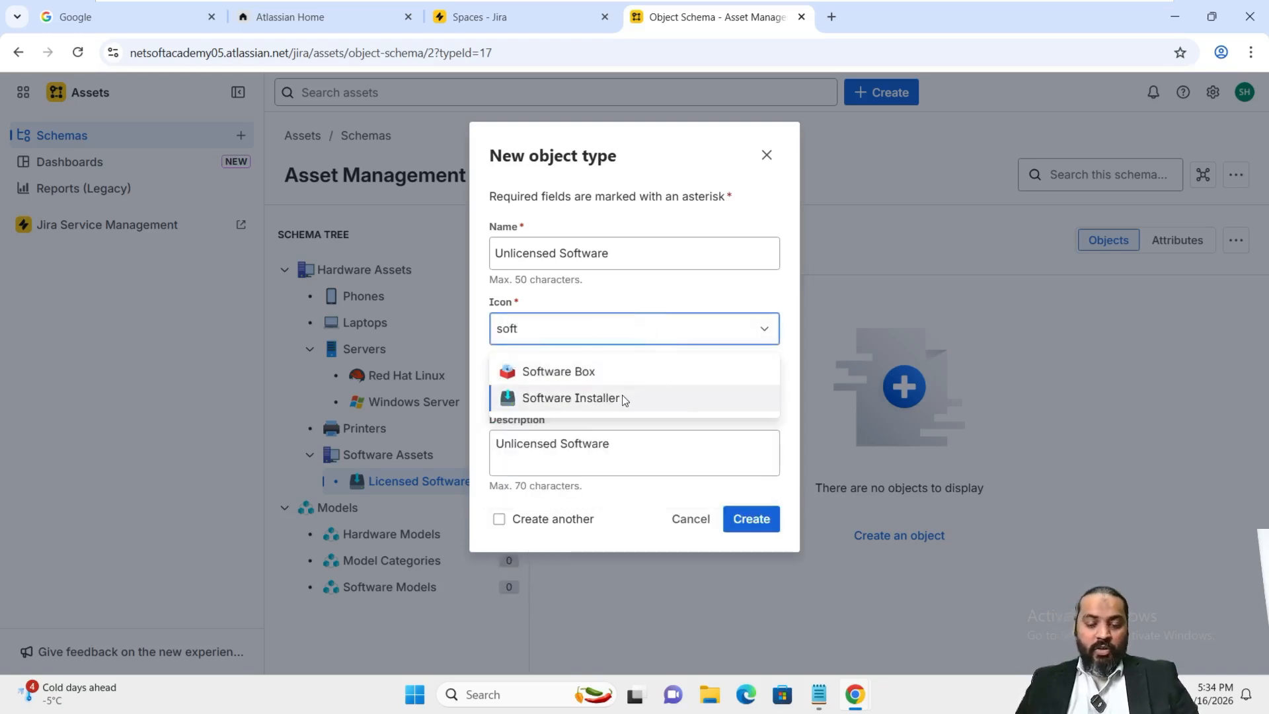
click(621, 396)
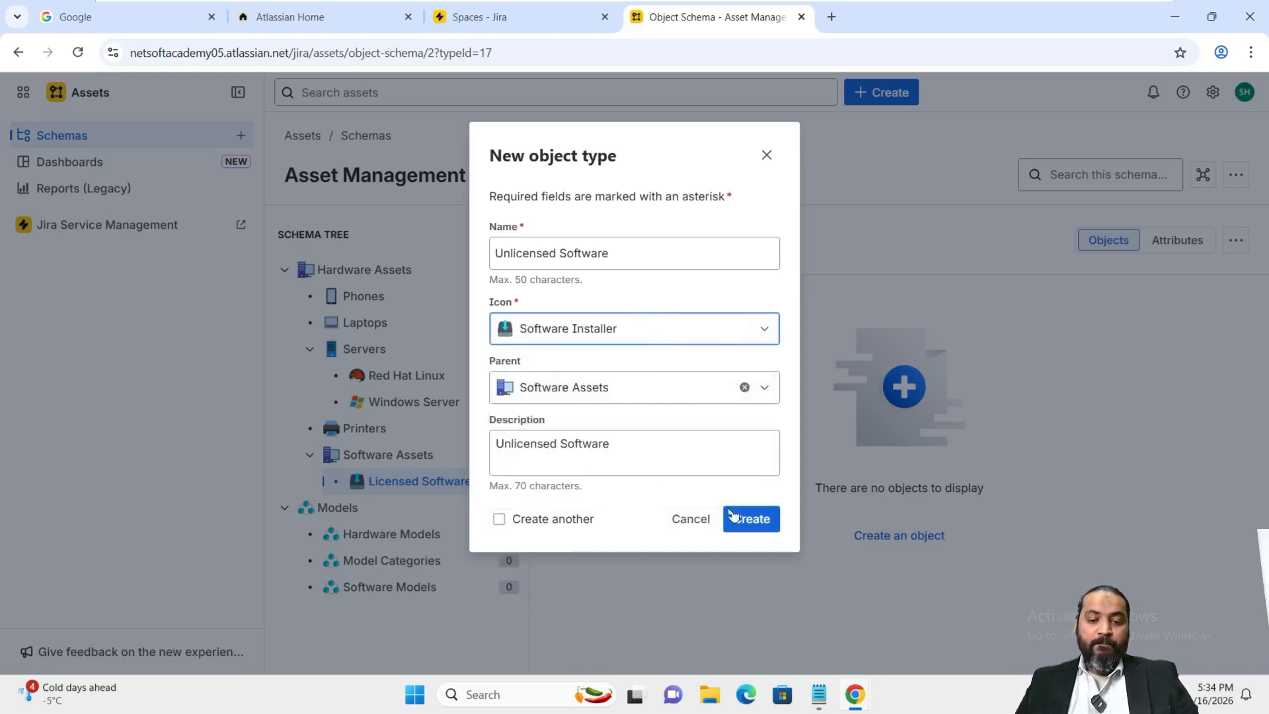
click(747, 521)
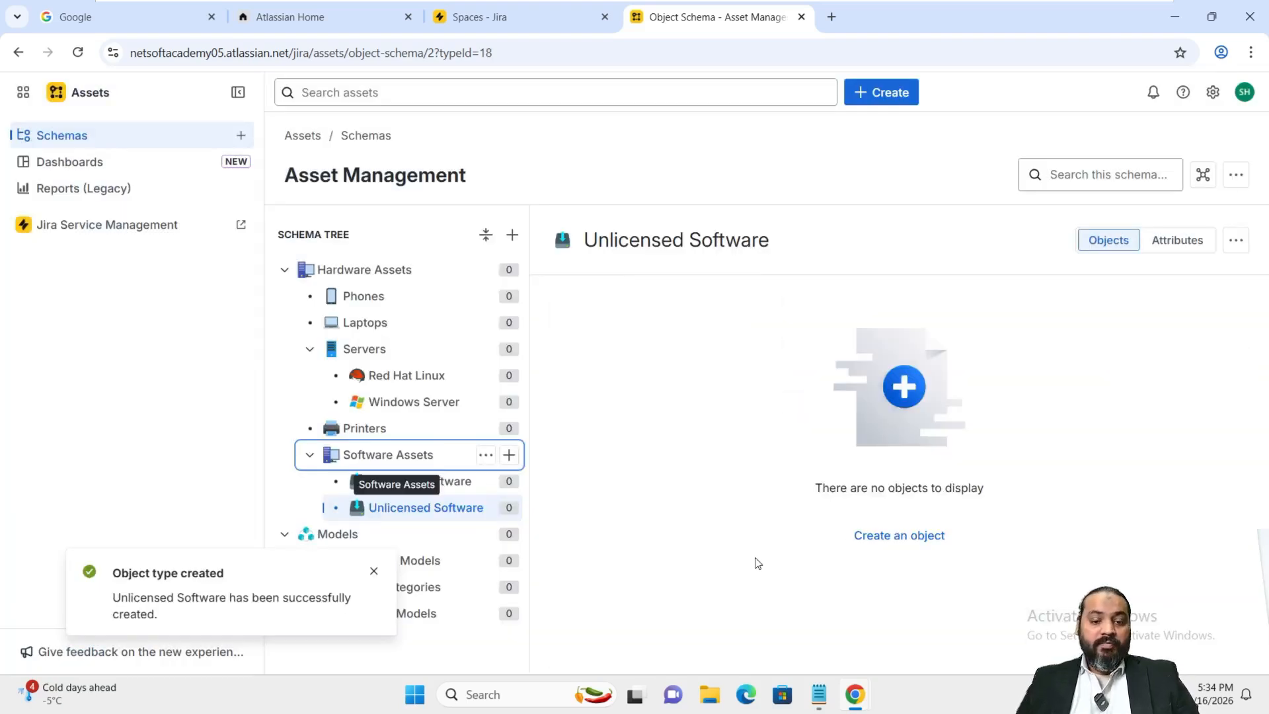
click(374, 571)
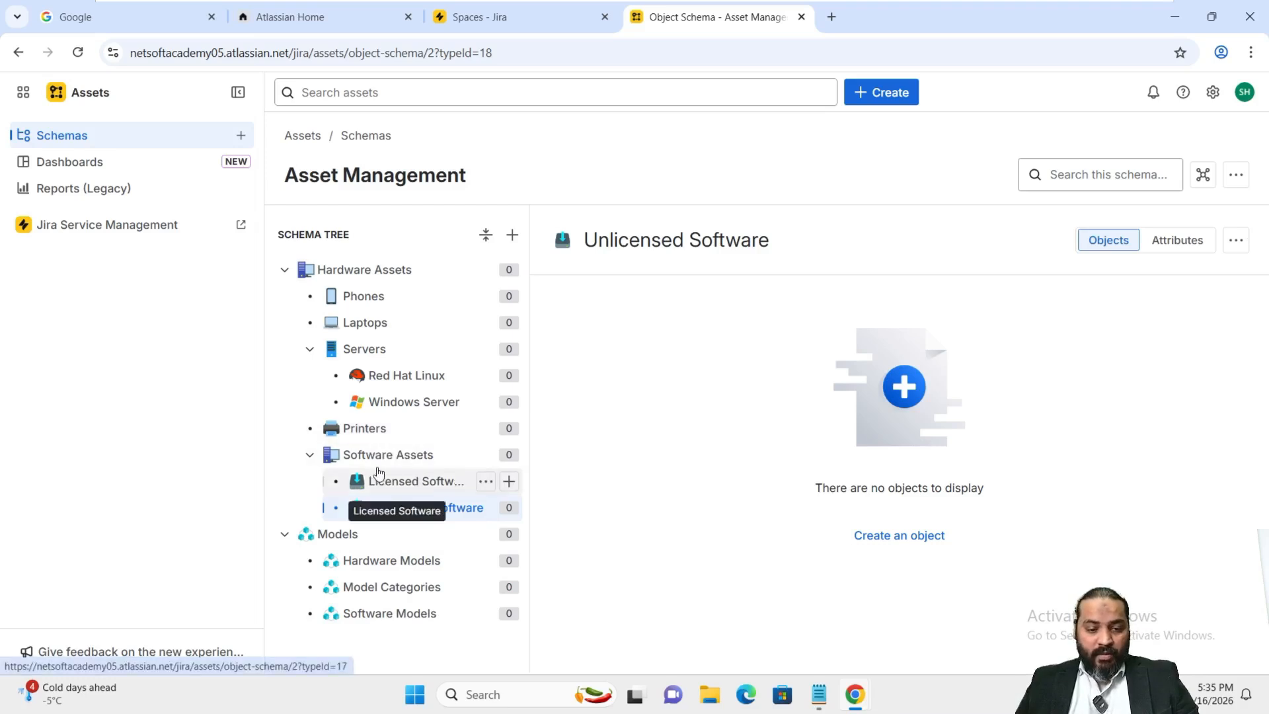
click(309, 456)
click(308, 455)
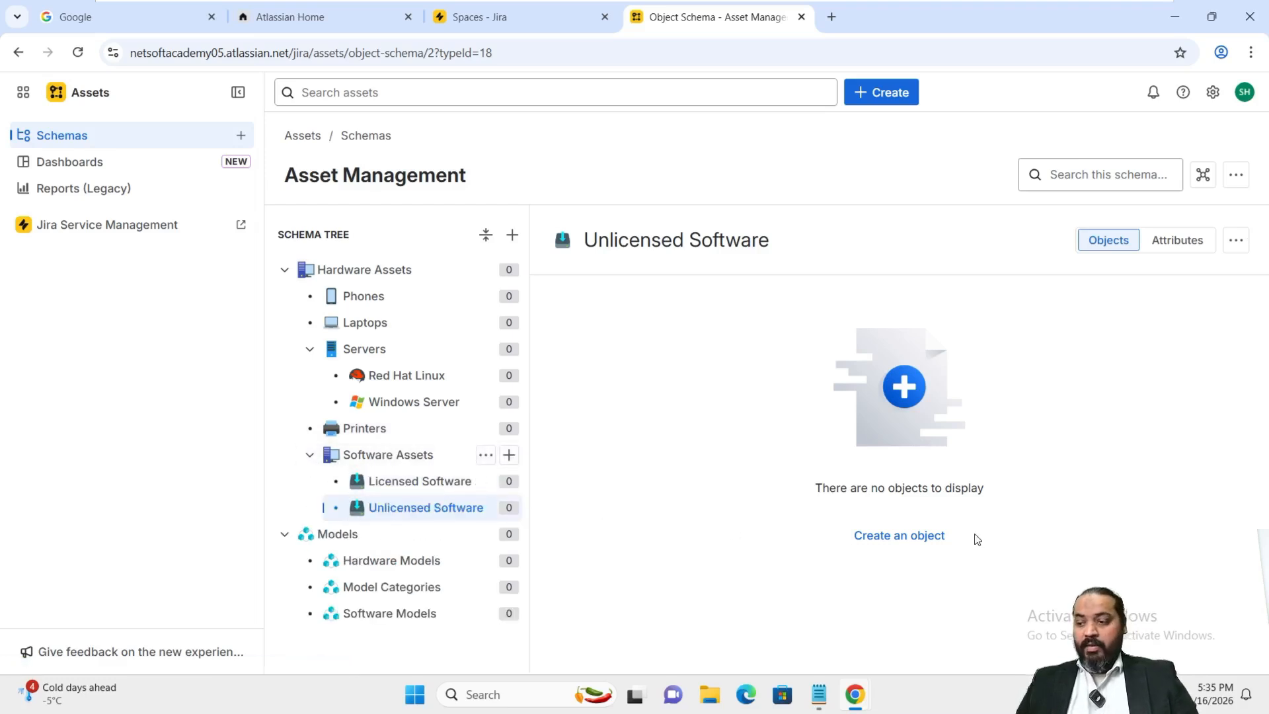
Step: Create an object named Microsoft Office 365 in the Licensed Software object type
click(391, 484)
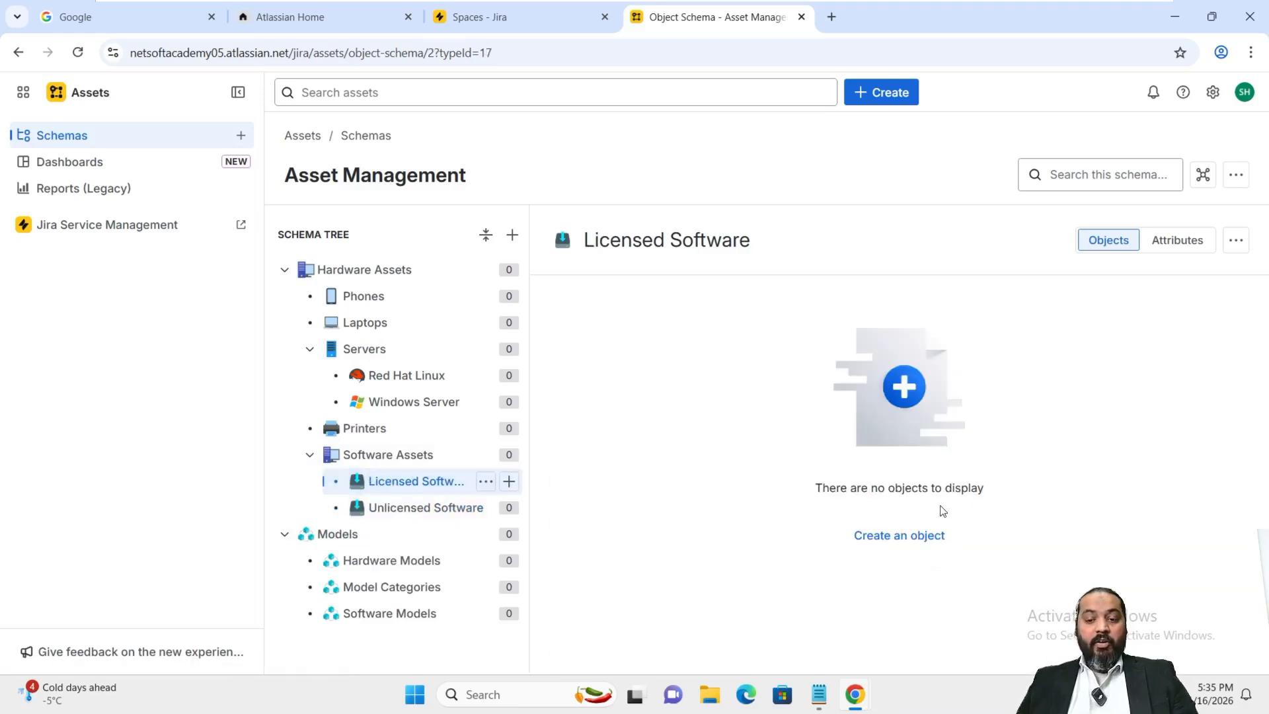
click(900, 536)
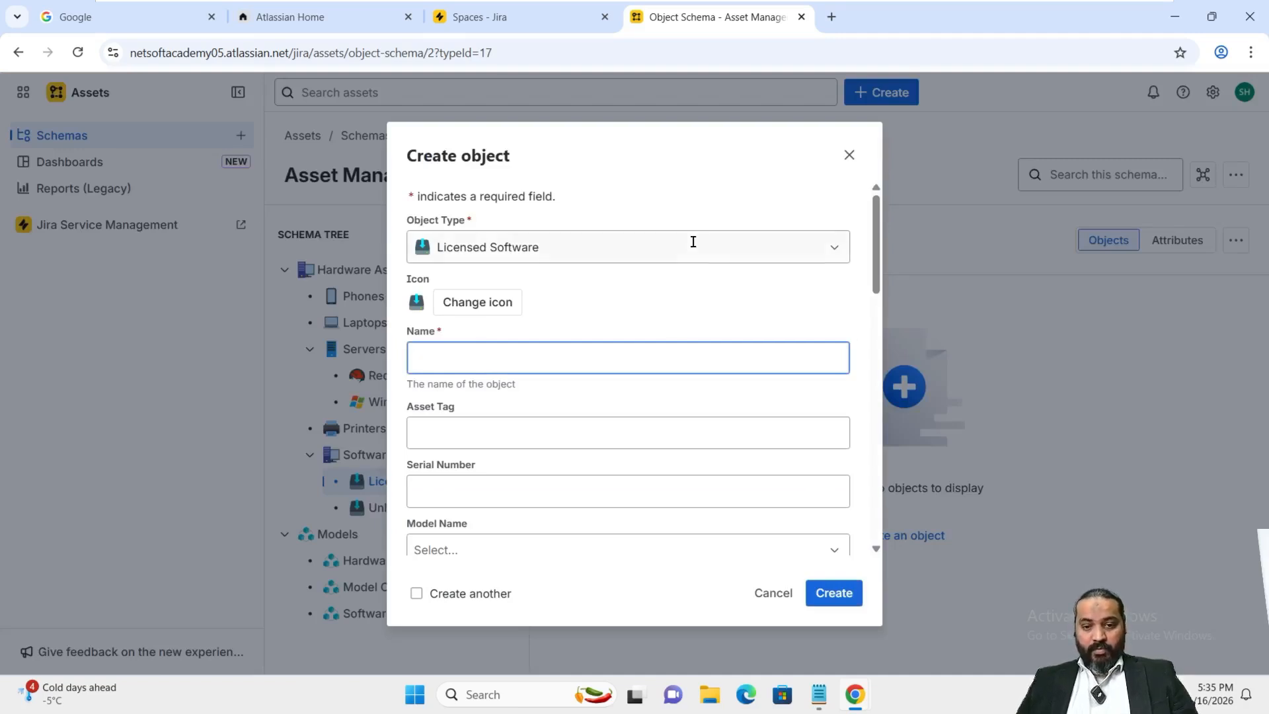
click(834, 250)
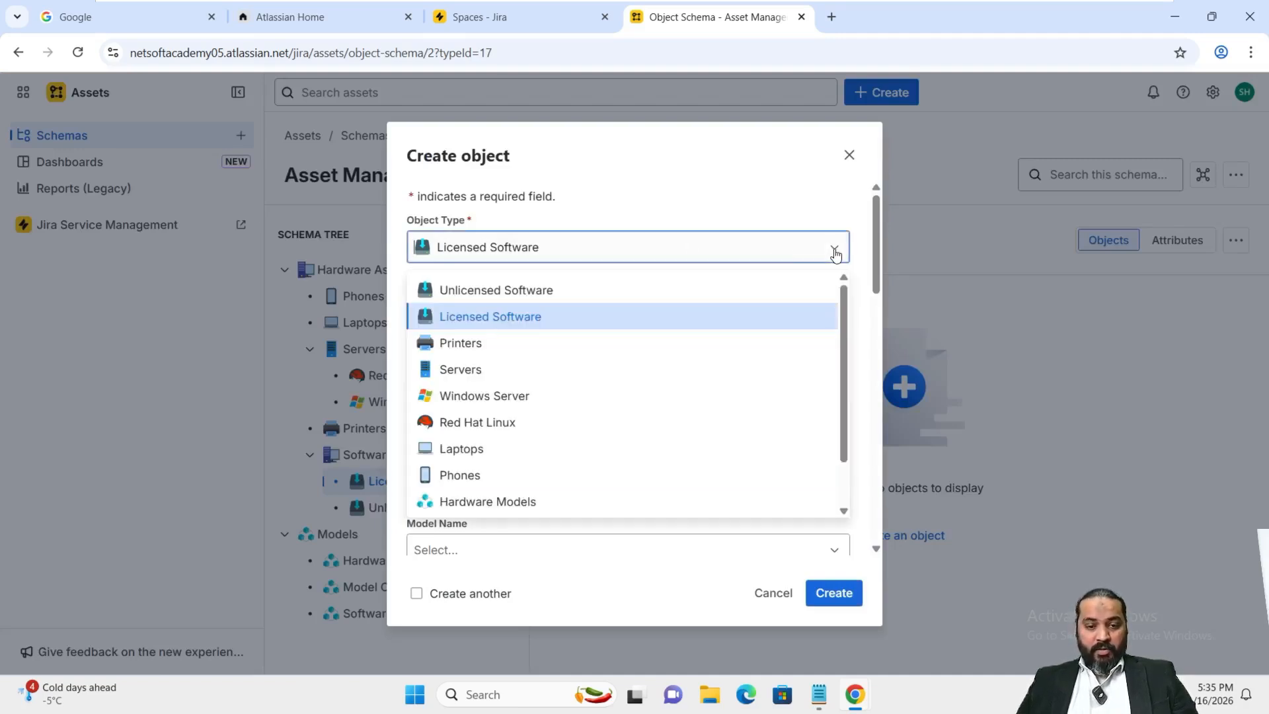
click(459, 317)
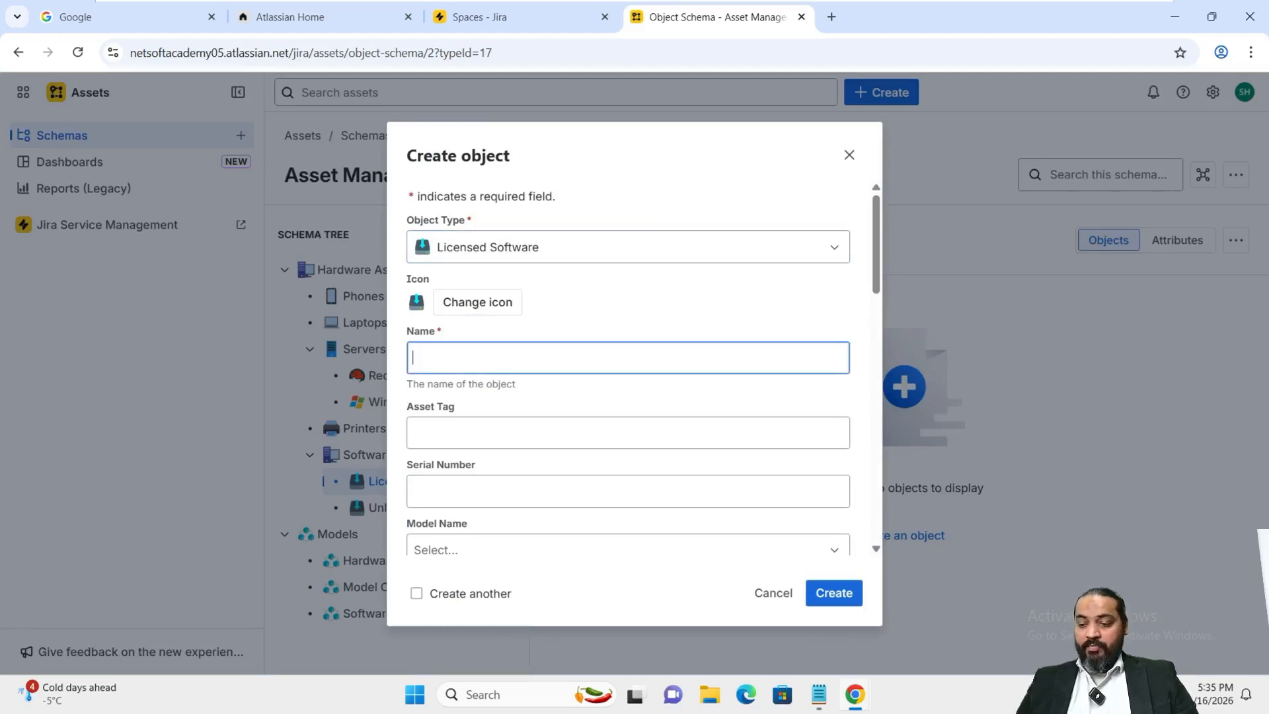
text(Microsoft Office 365)
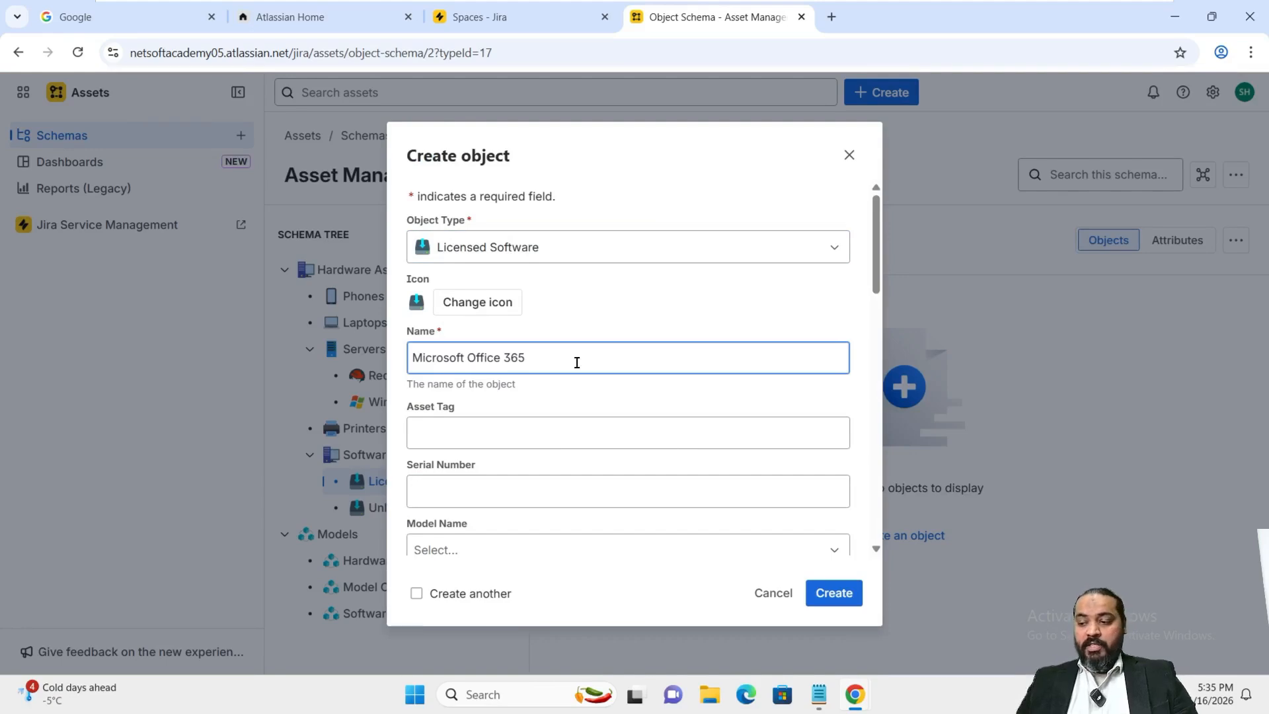
click(845, 598)
click(396, 482)
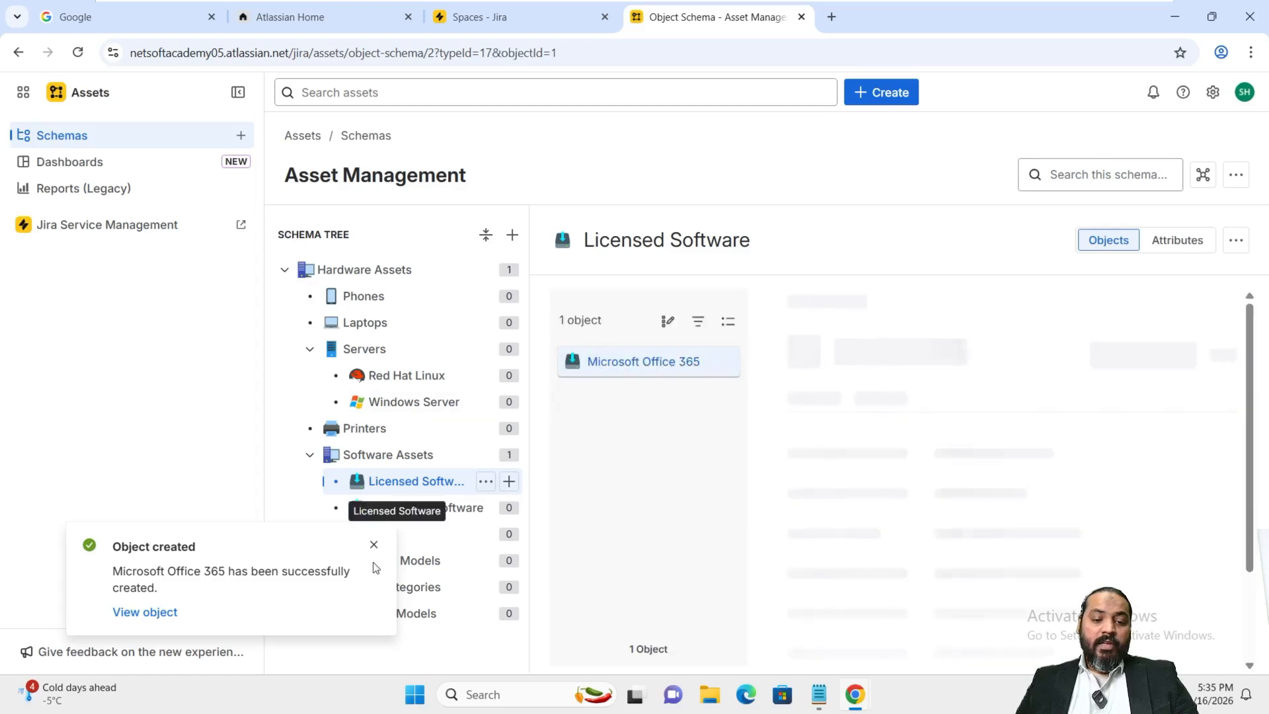
click(374, 545)
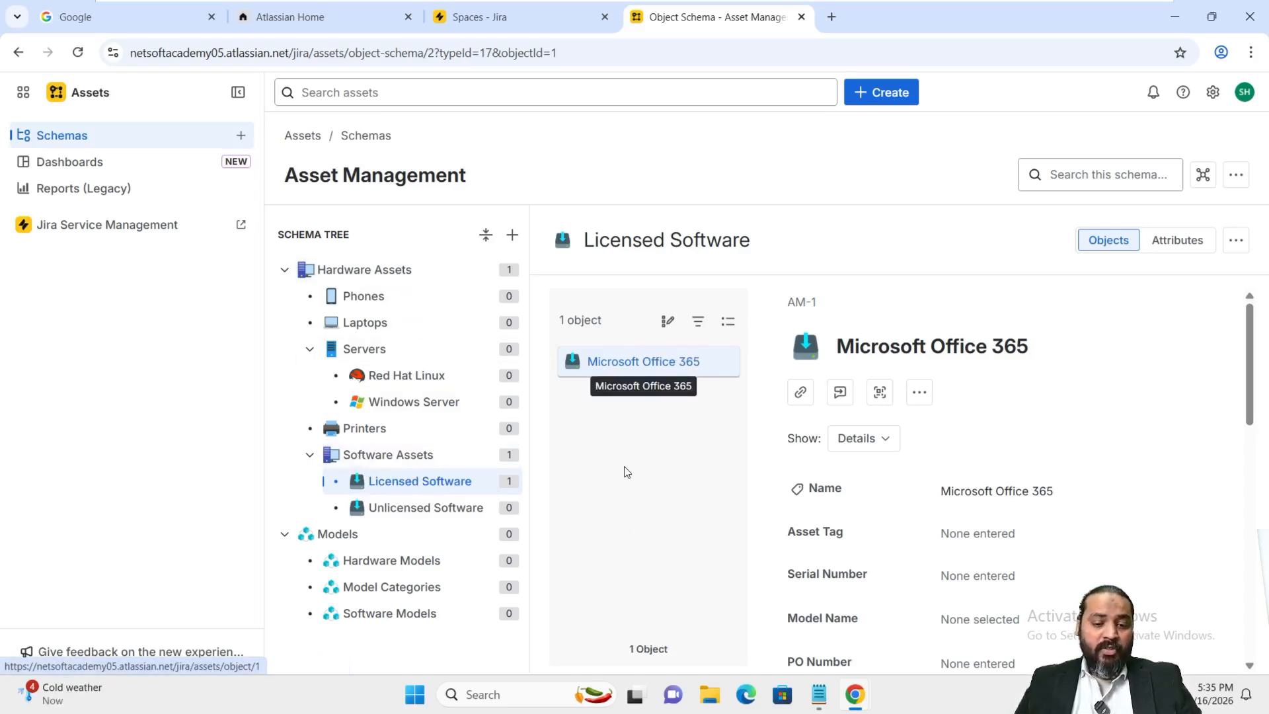
Step: Create an object named VLC media player in the Unlicensed Software object type
click(411, 509)
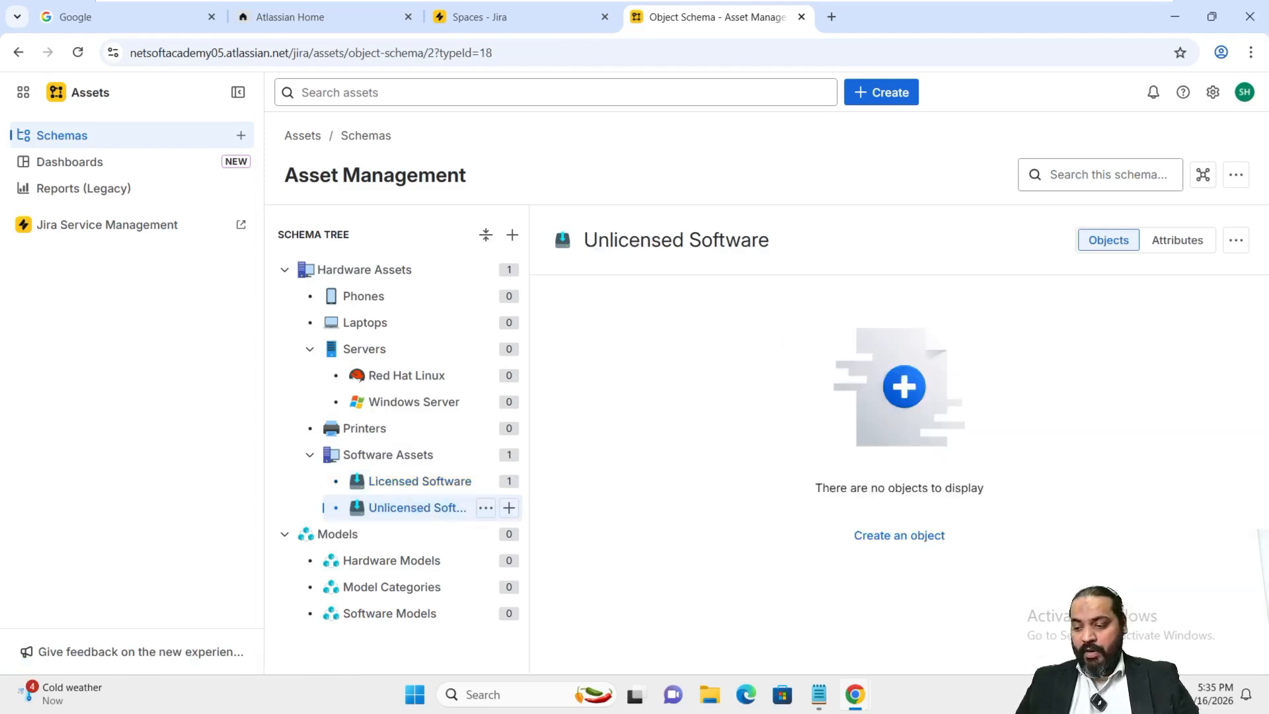
click(897, 541)
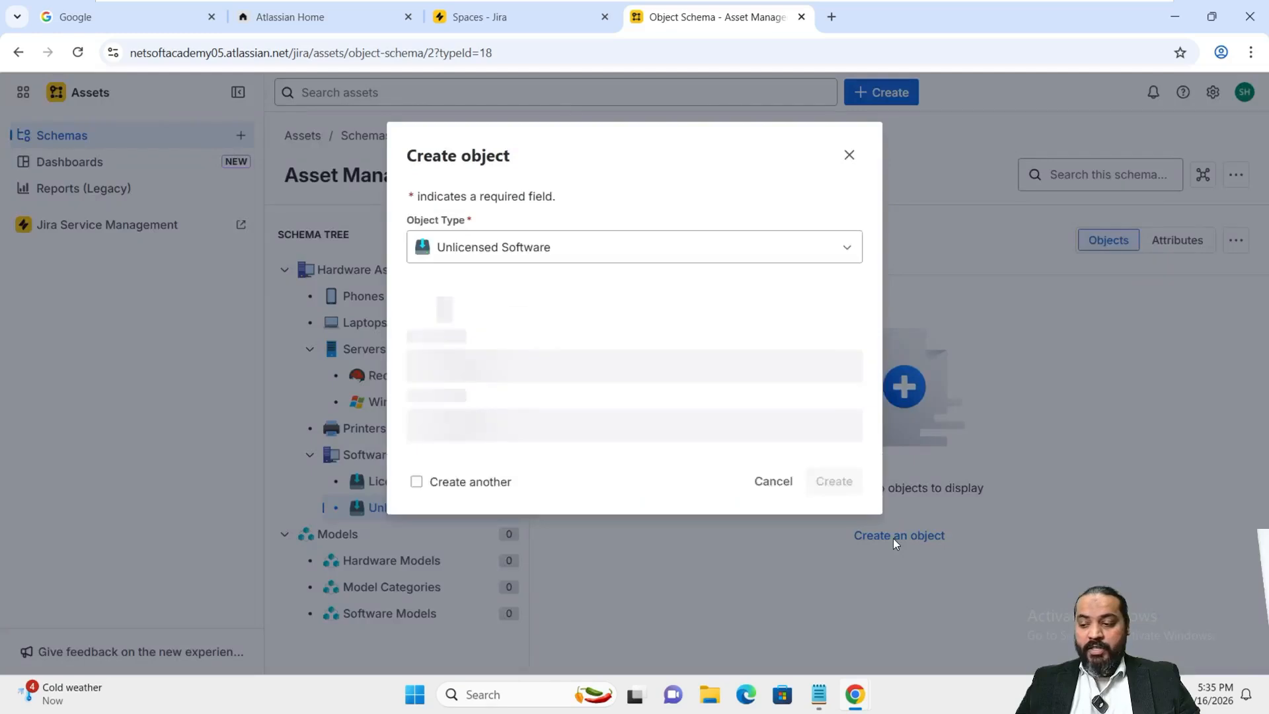
click(481, 352)
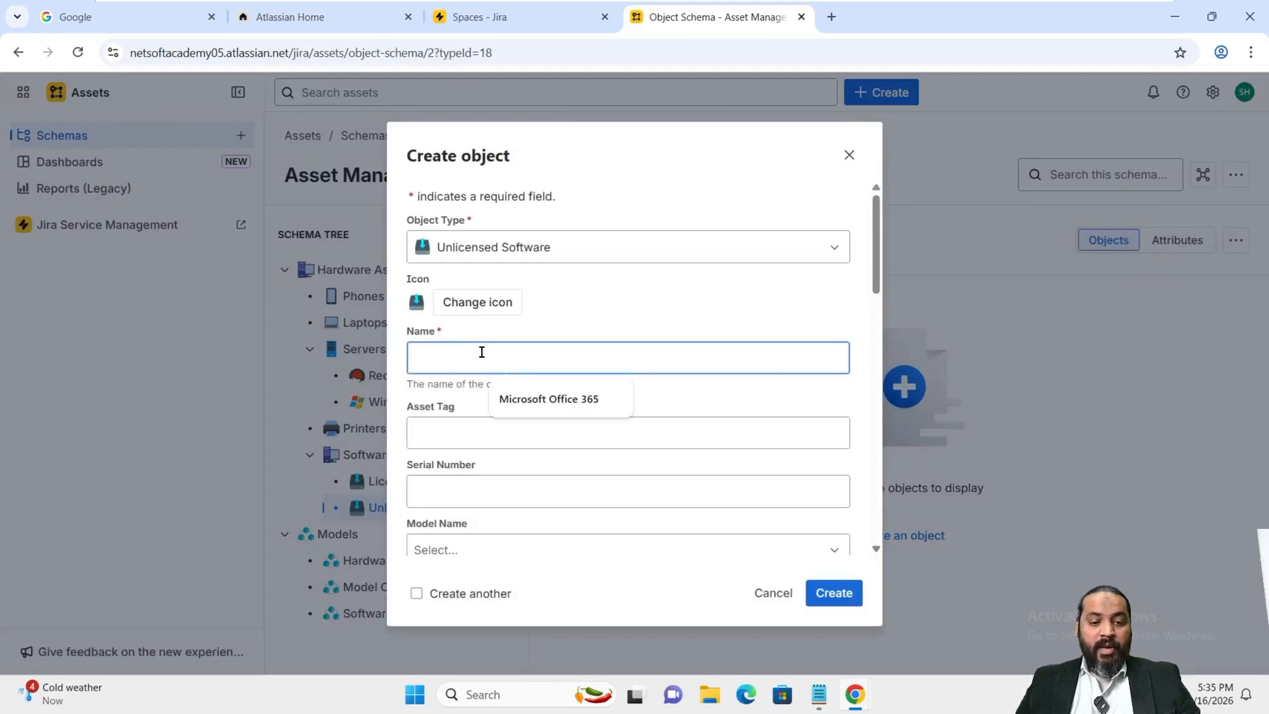
text(VLC media player)
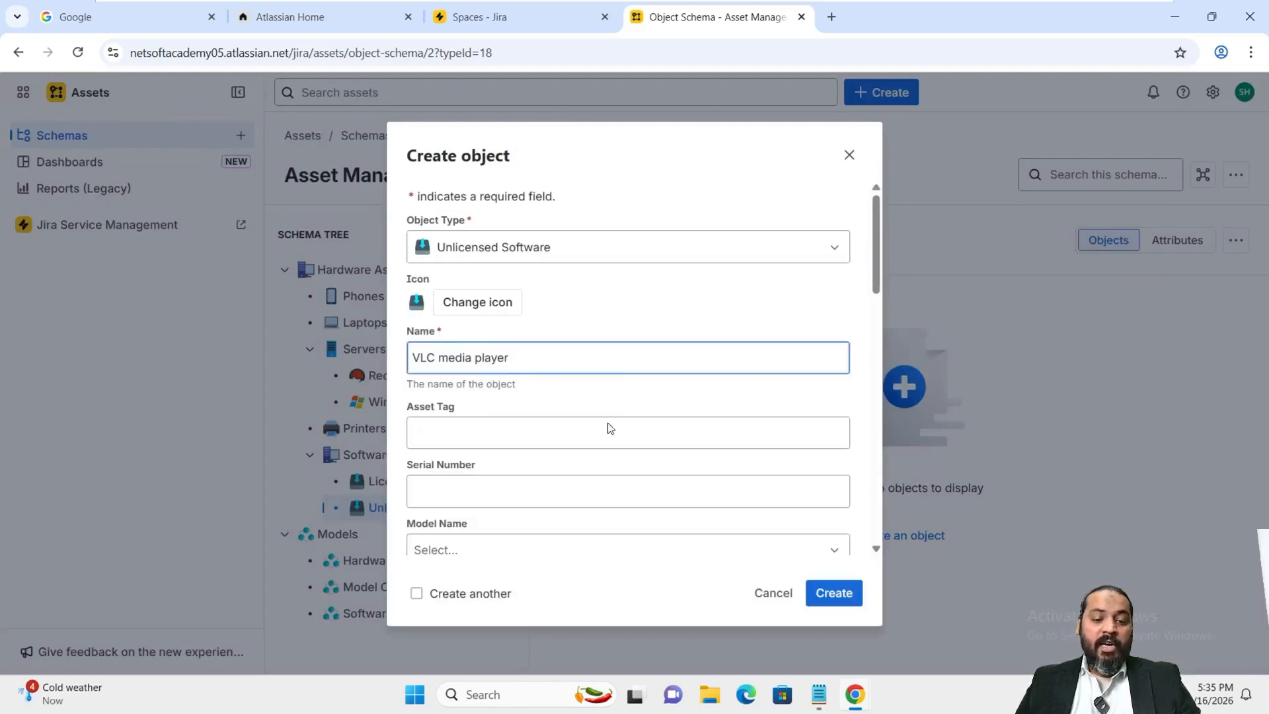
click(836, 593)
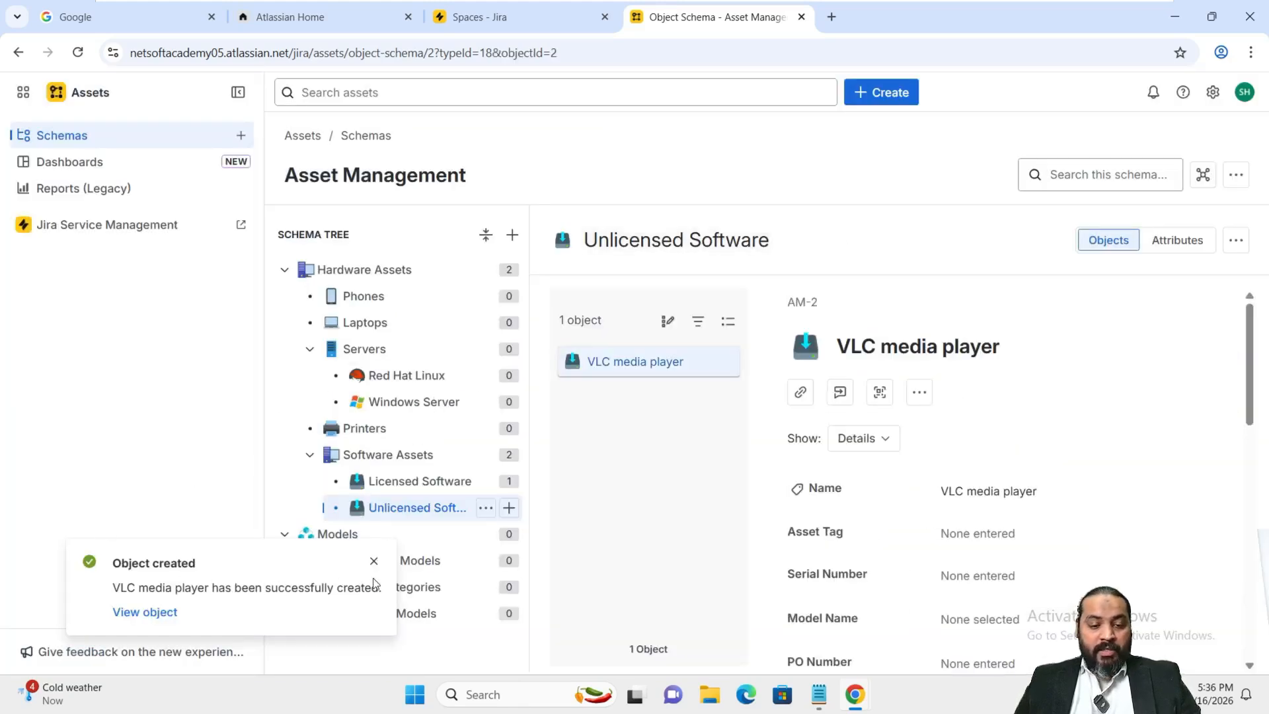
click(373, 561)
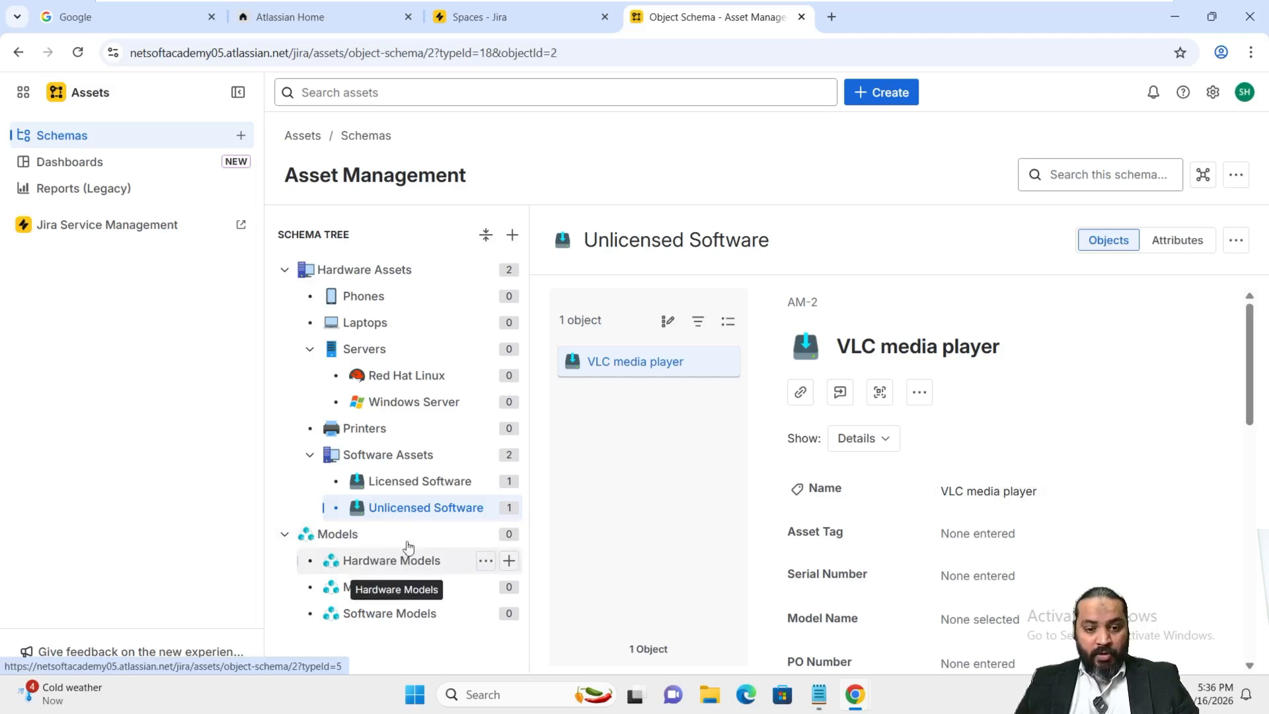
Step: Start a new object type named "Network Model" under Models and give it the Network icon
click(509, 534)
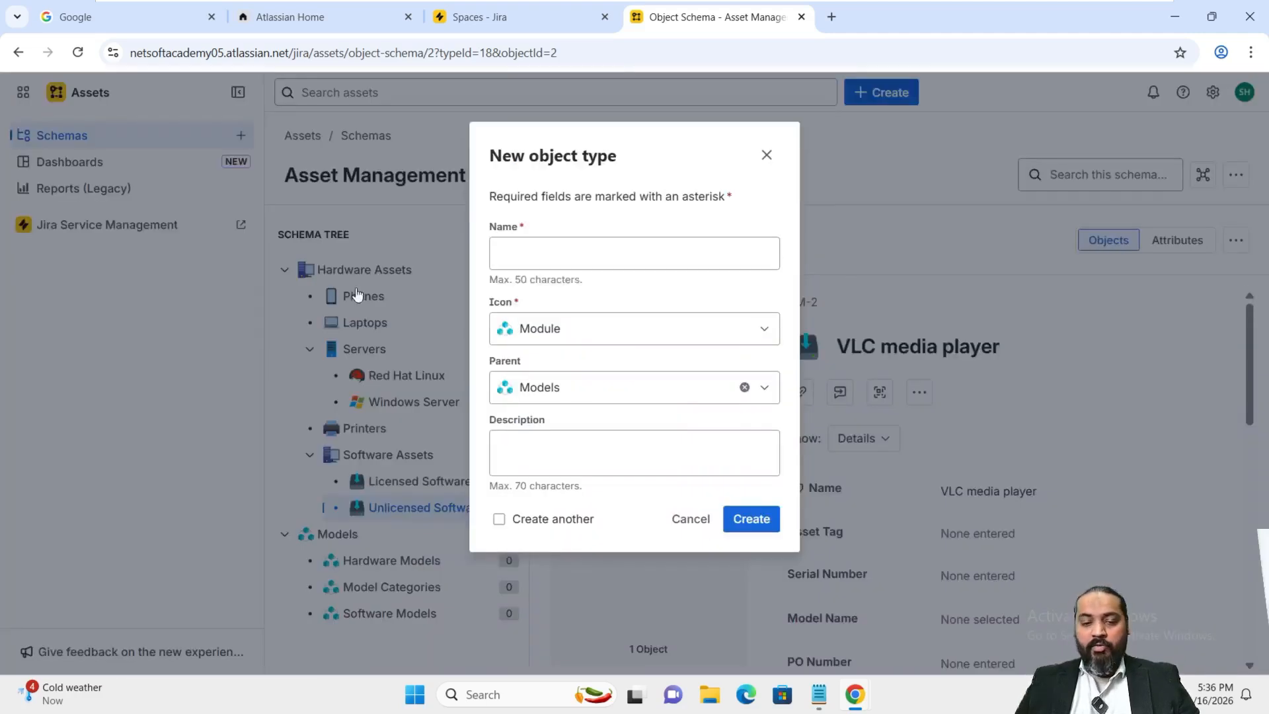
click(554, 250)
text(Network Model)
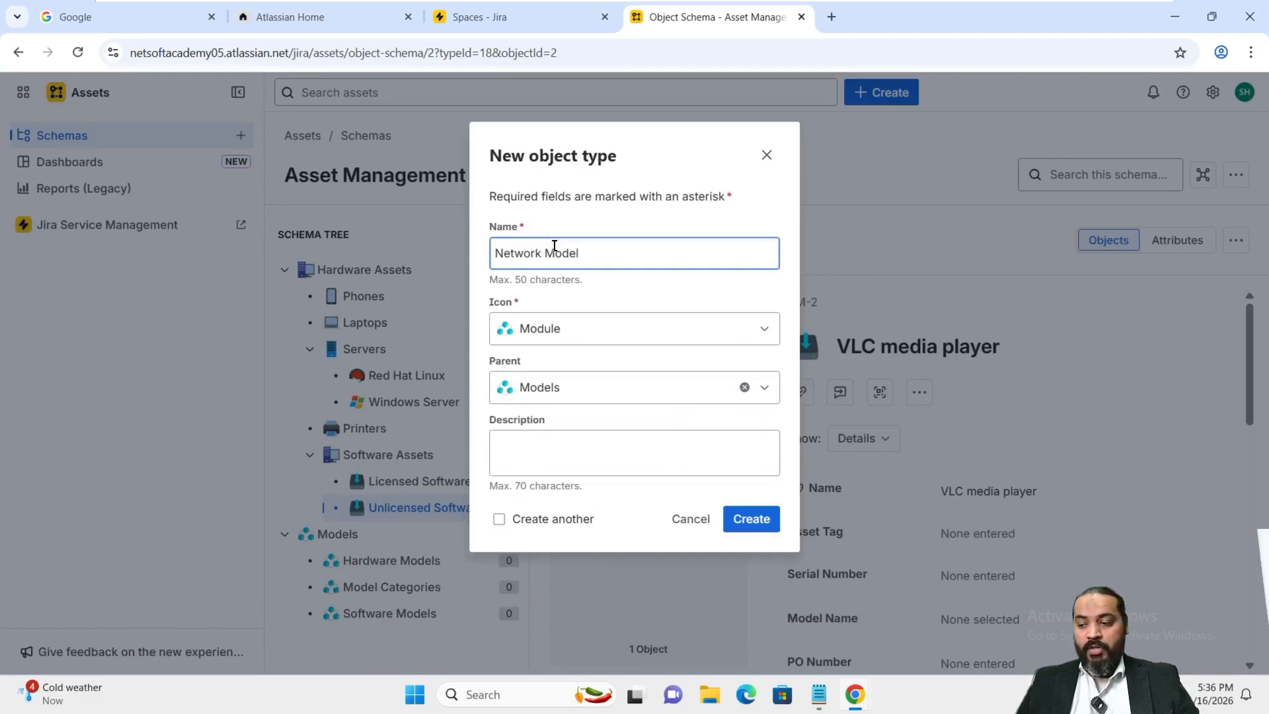
click(649, 333)
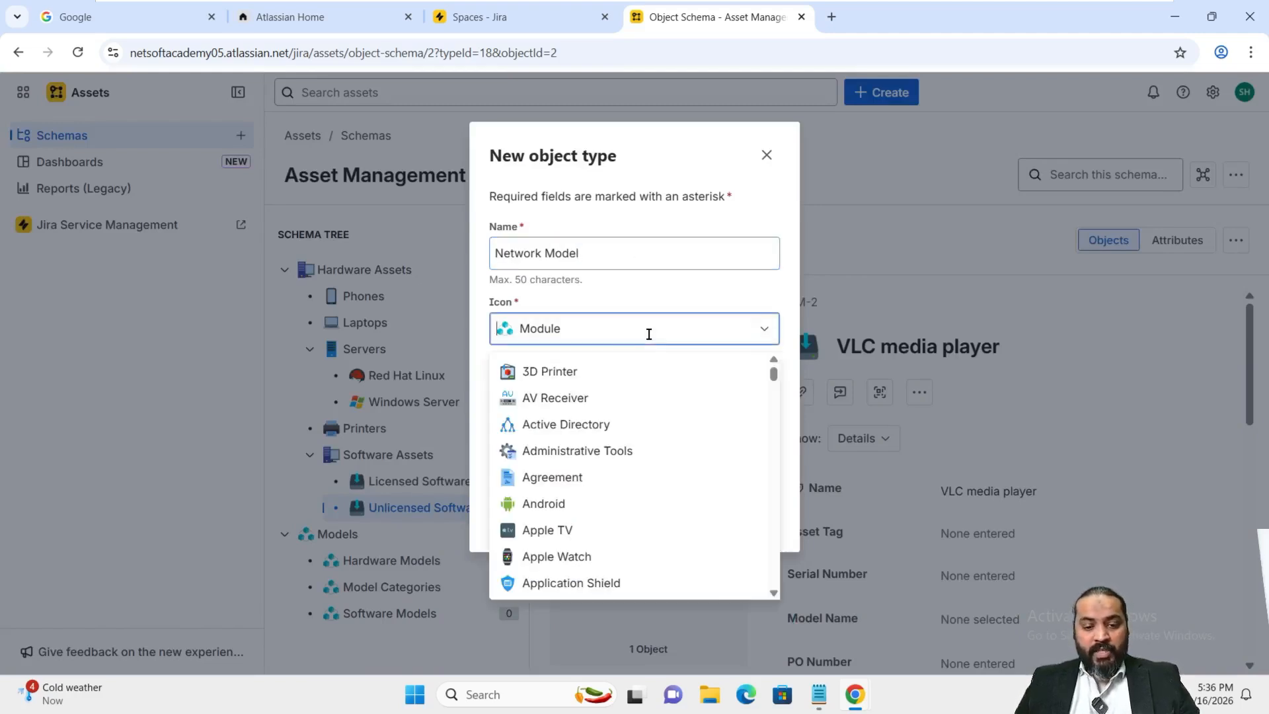
text(Net)
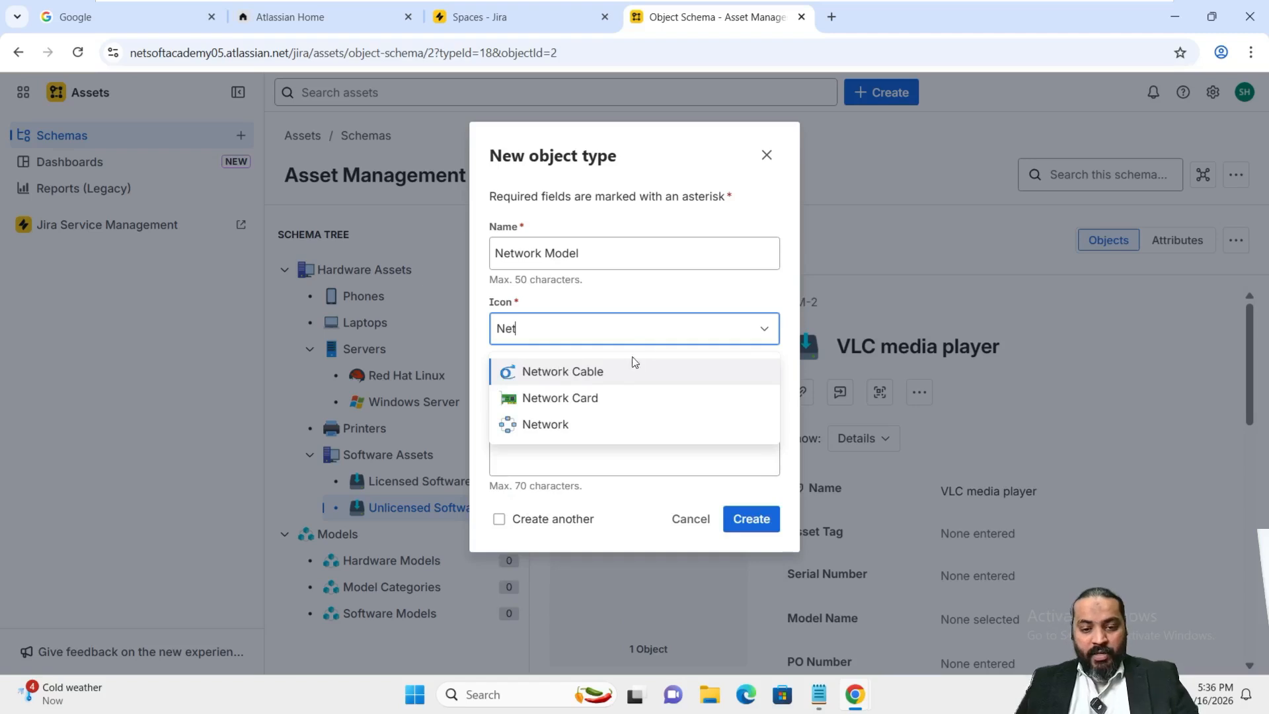
click(579, 424)
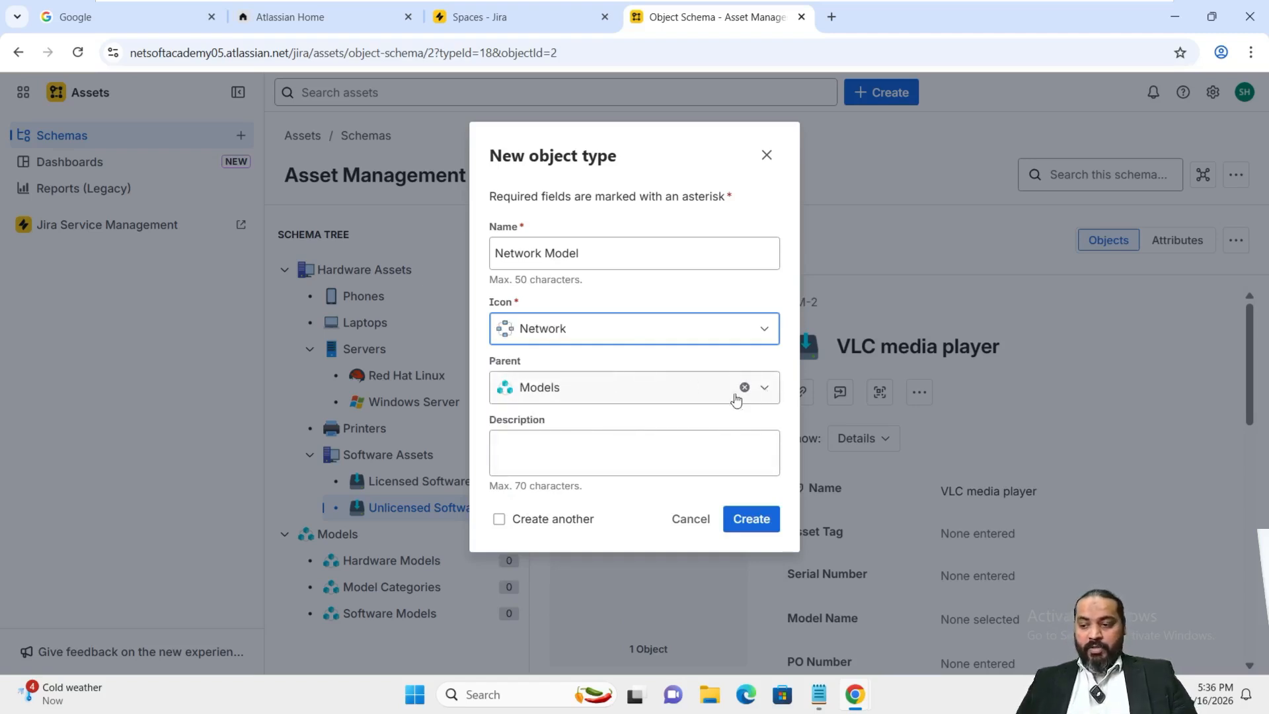
Step: Describe the Network Model object type as "Network Device ONLY" and create it
click(608, 469)
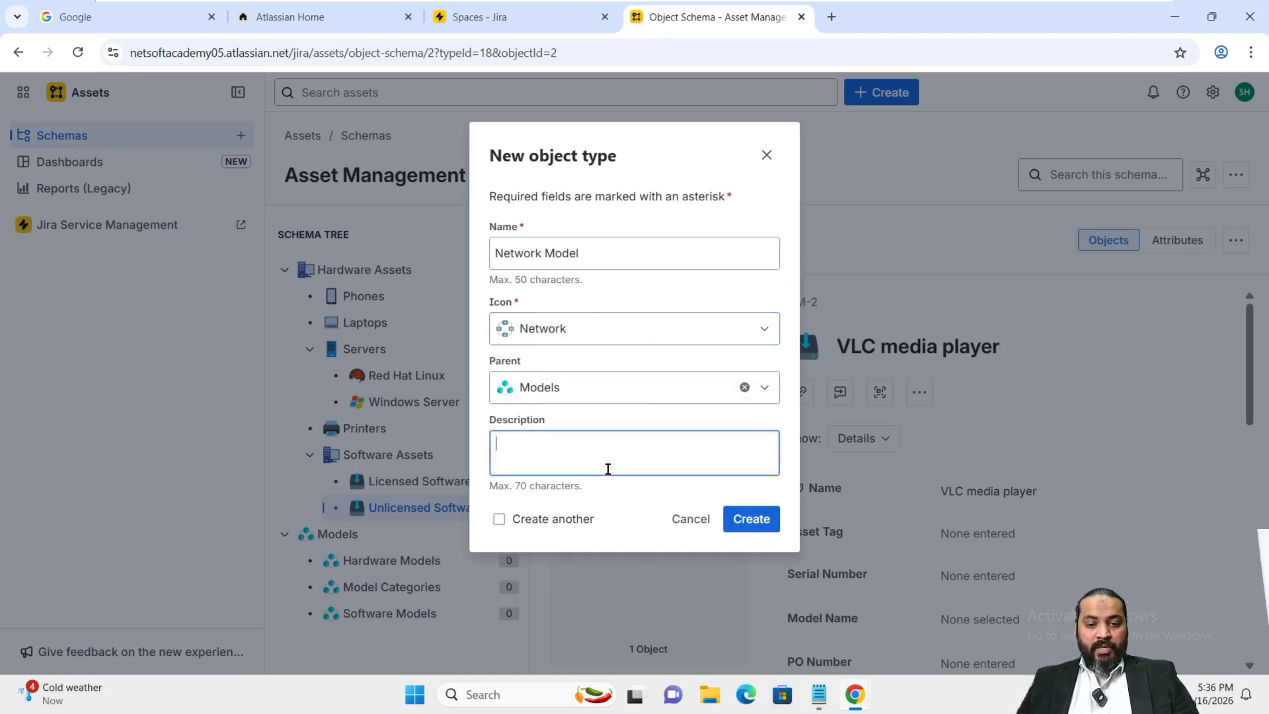
text(Network Model)
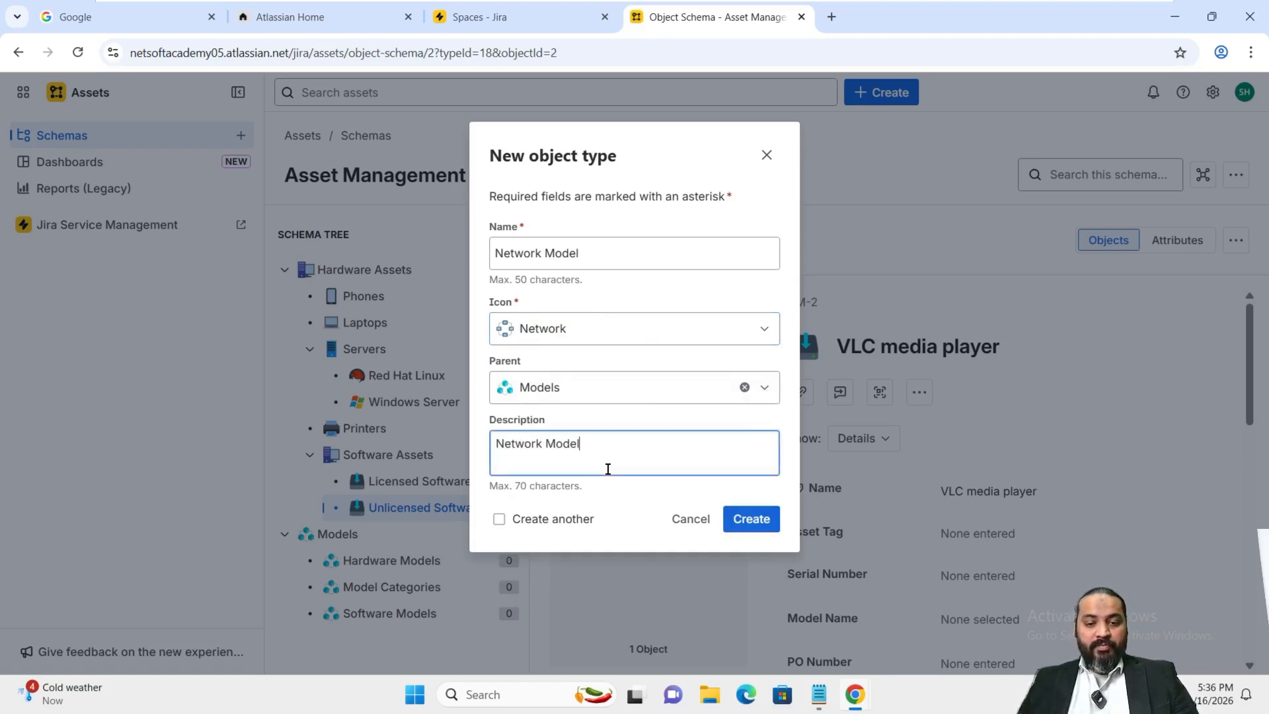
double_click(562, 446)
key(BackSpace)
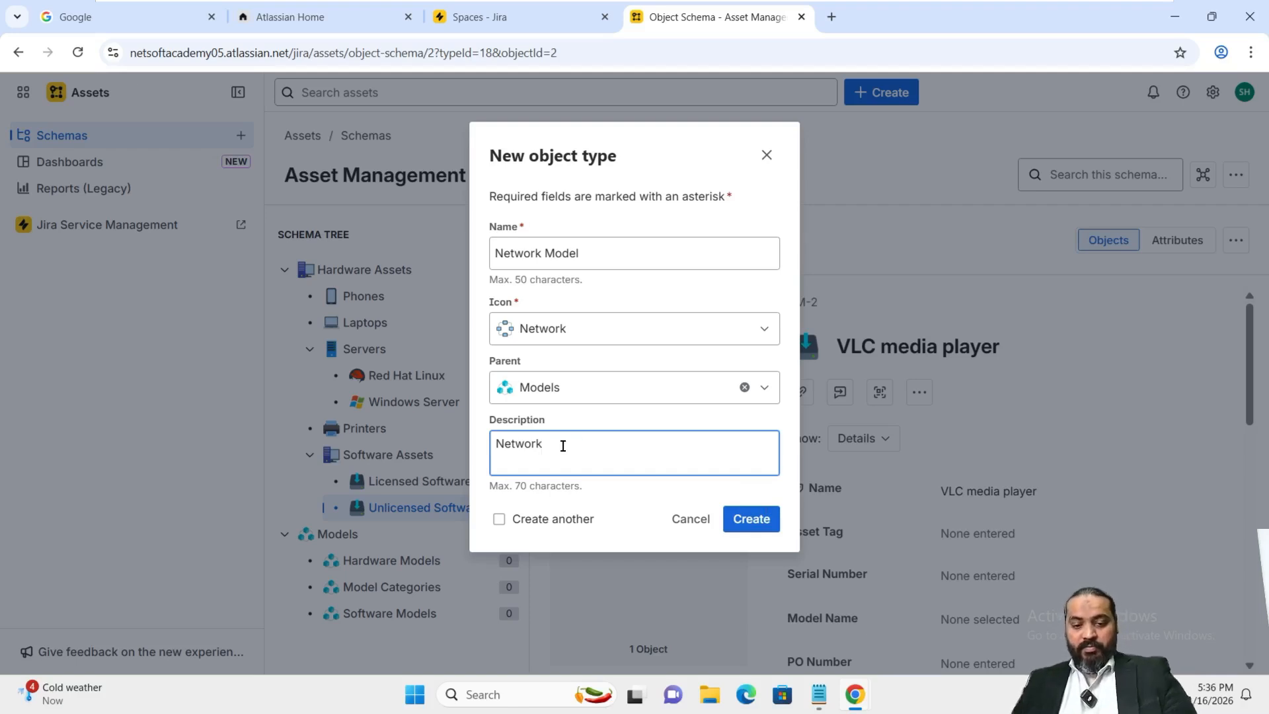
text(Dev)
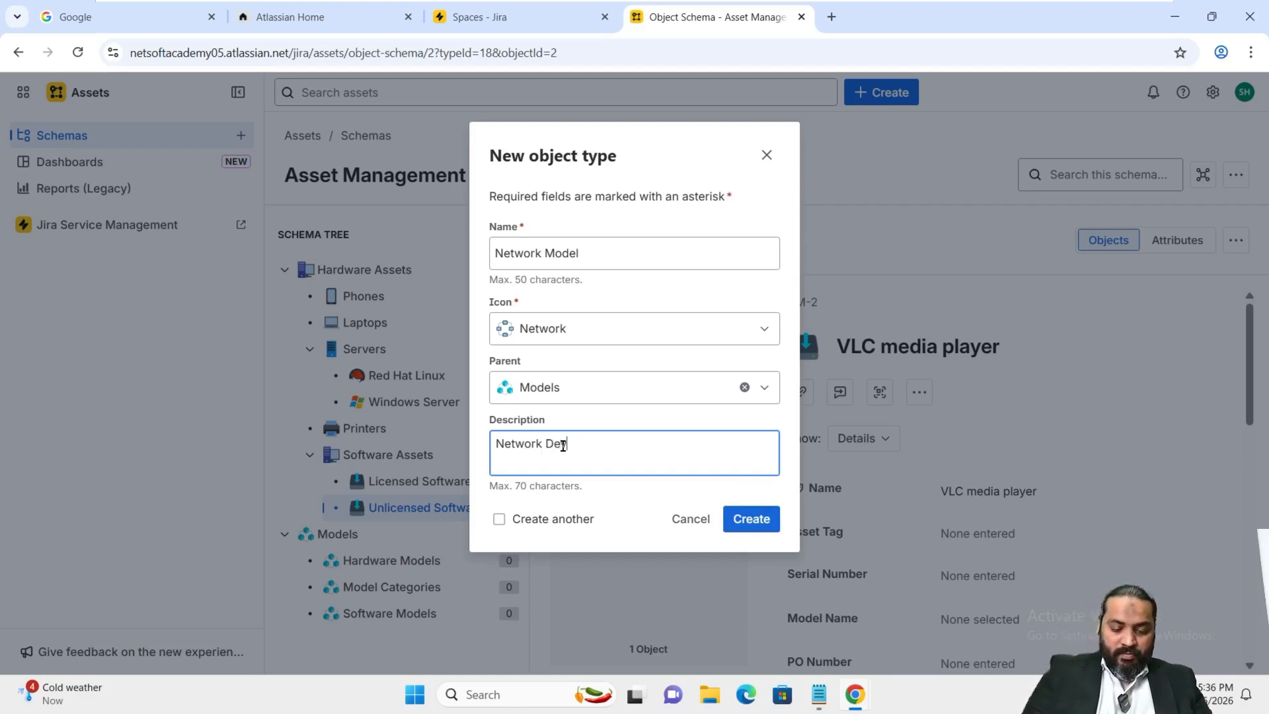
text(ice ONLY)
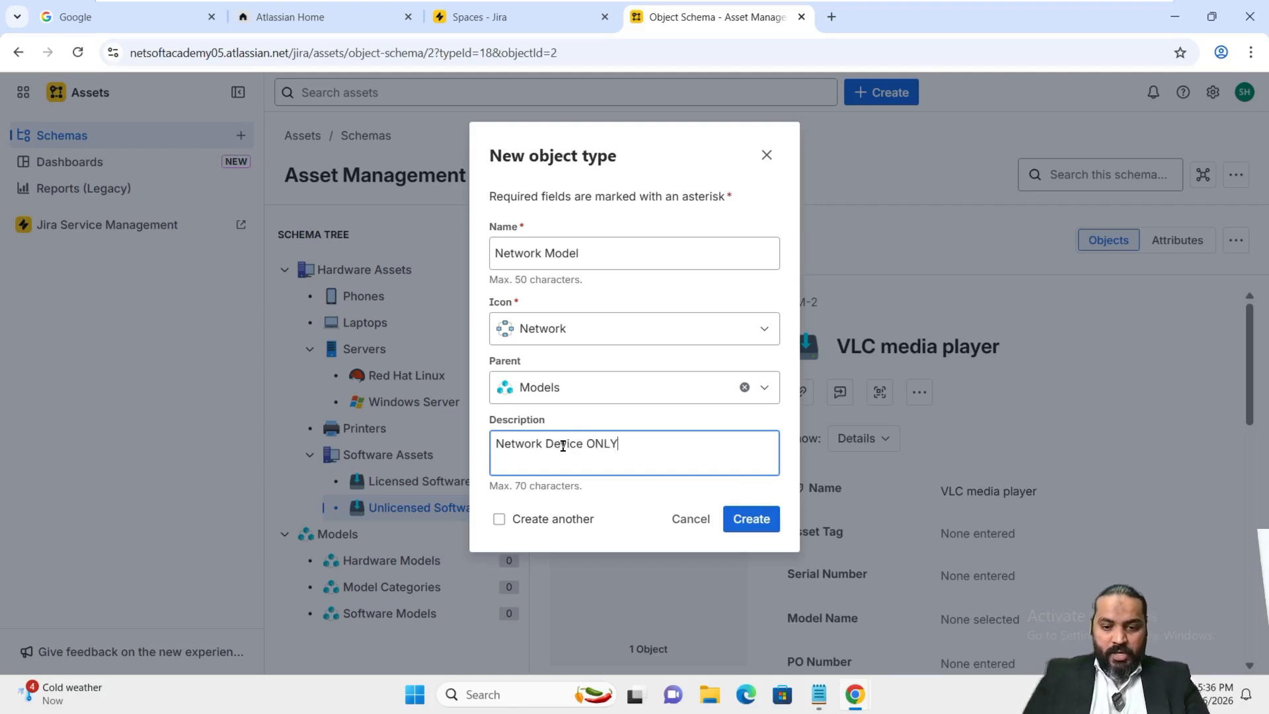
click(765, 522)
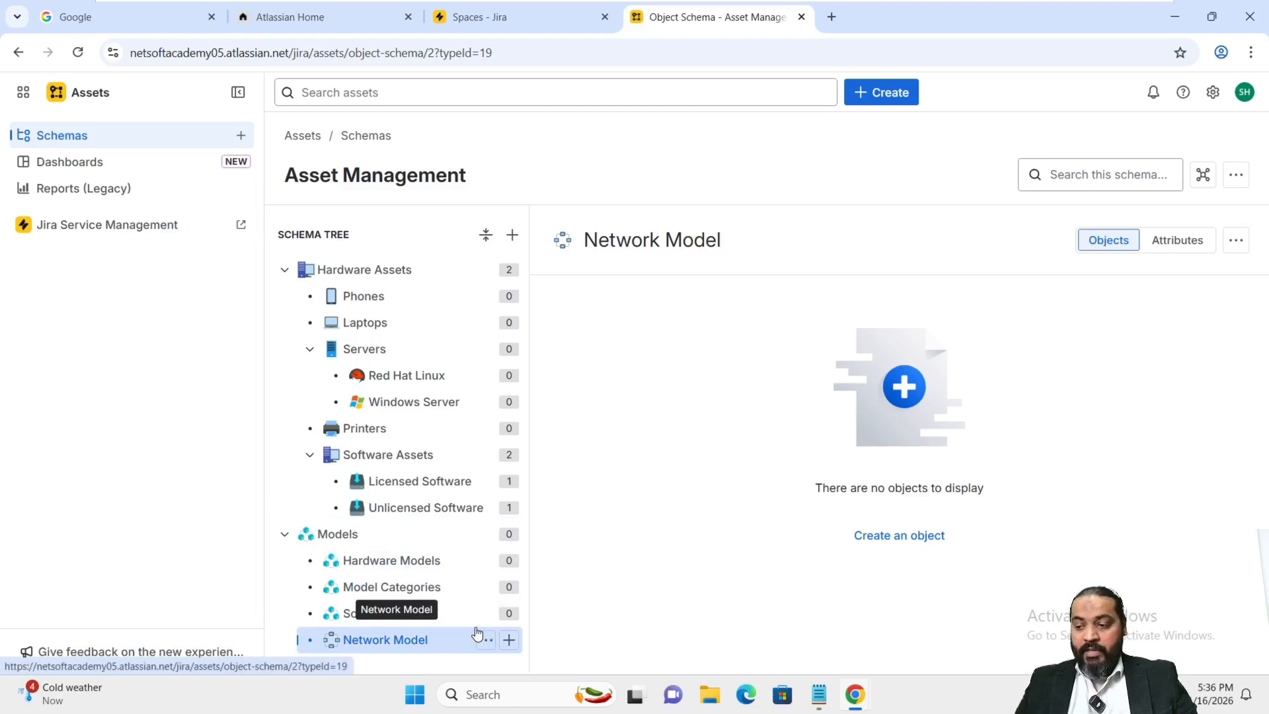
Step: Set Network Model to pass all attributes to child object types and make it abstract, and return to the schema
click(486, 640)
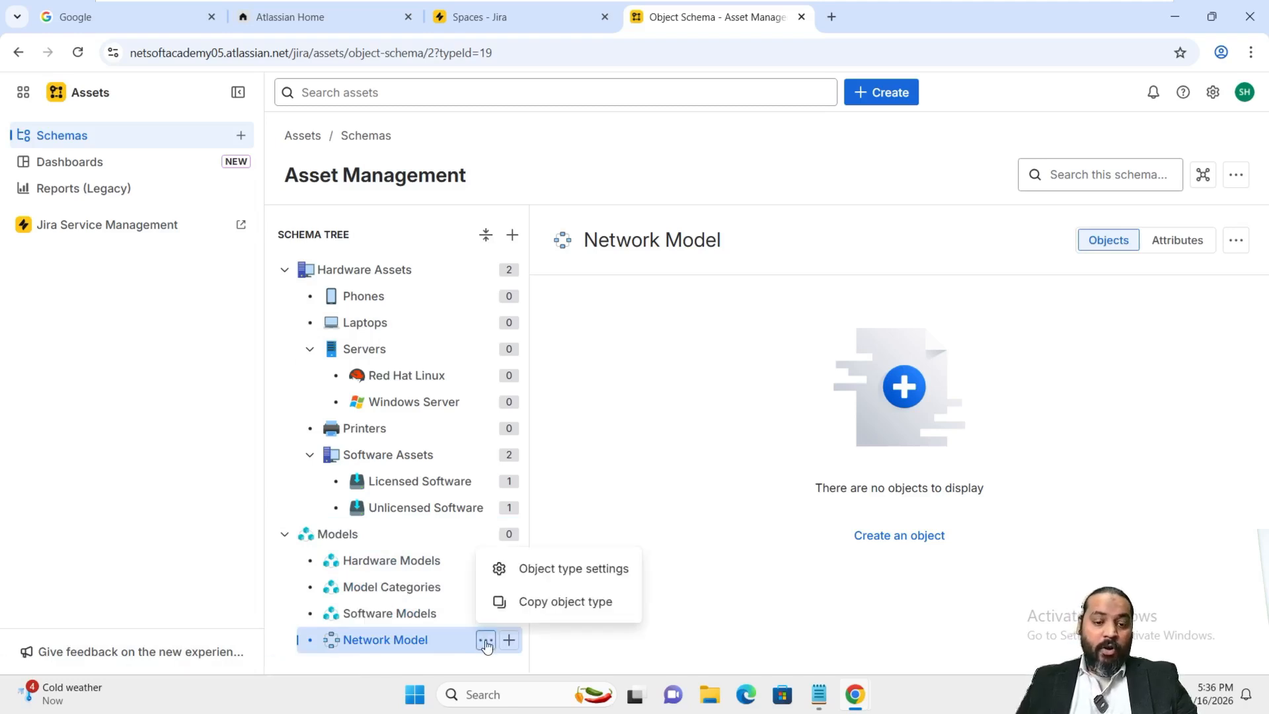
click(540, 570)
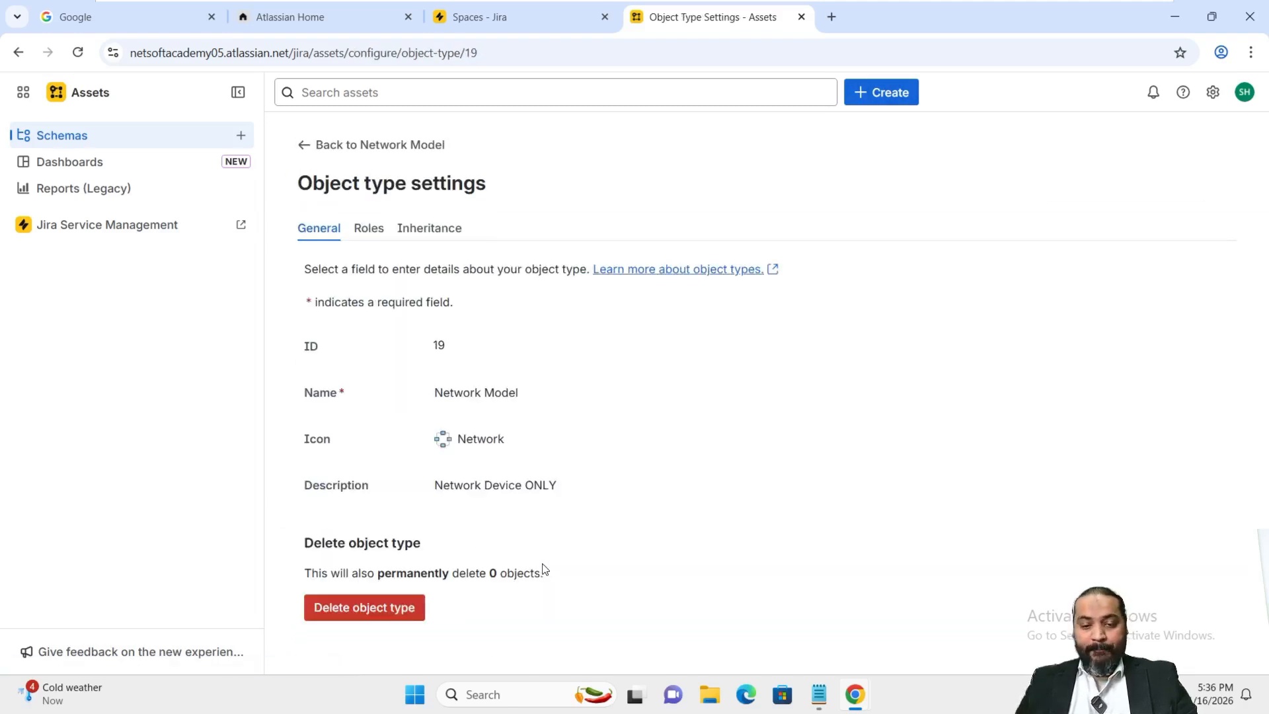
click(431, 228)
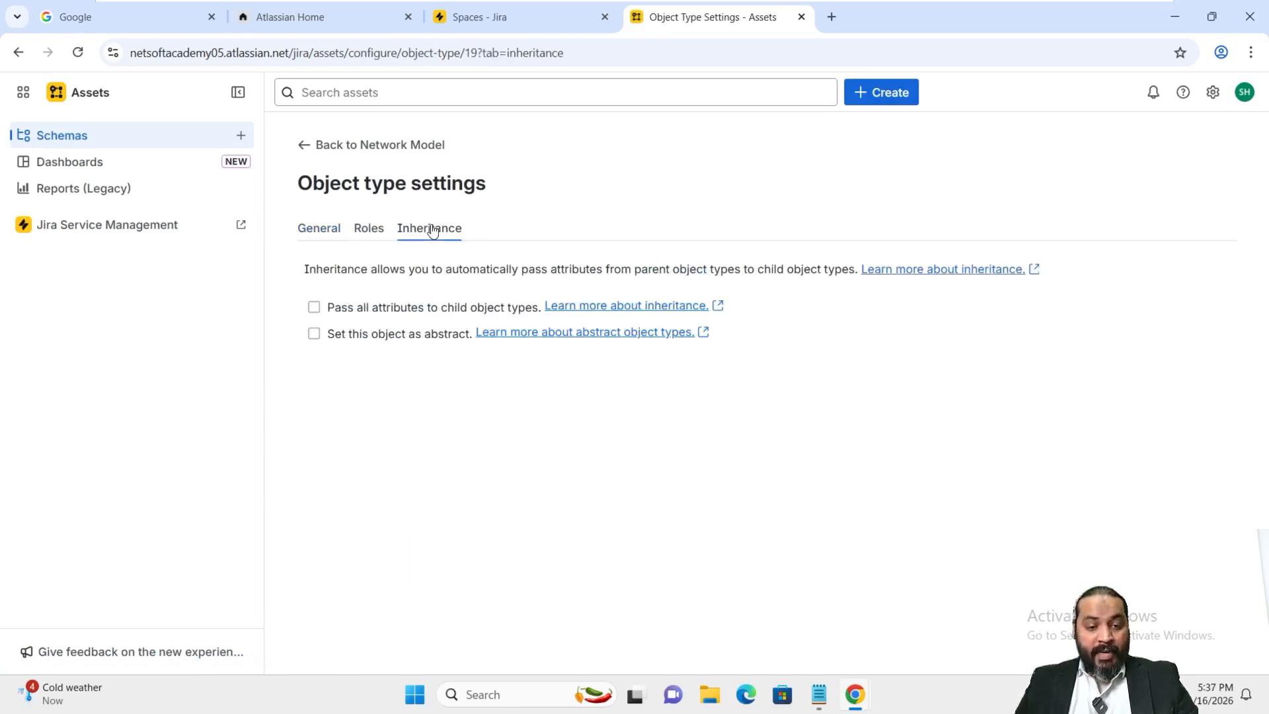
click(315, 308)
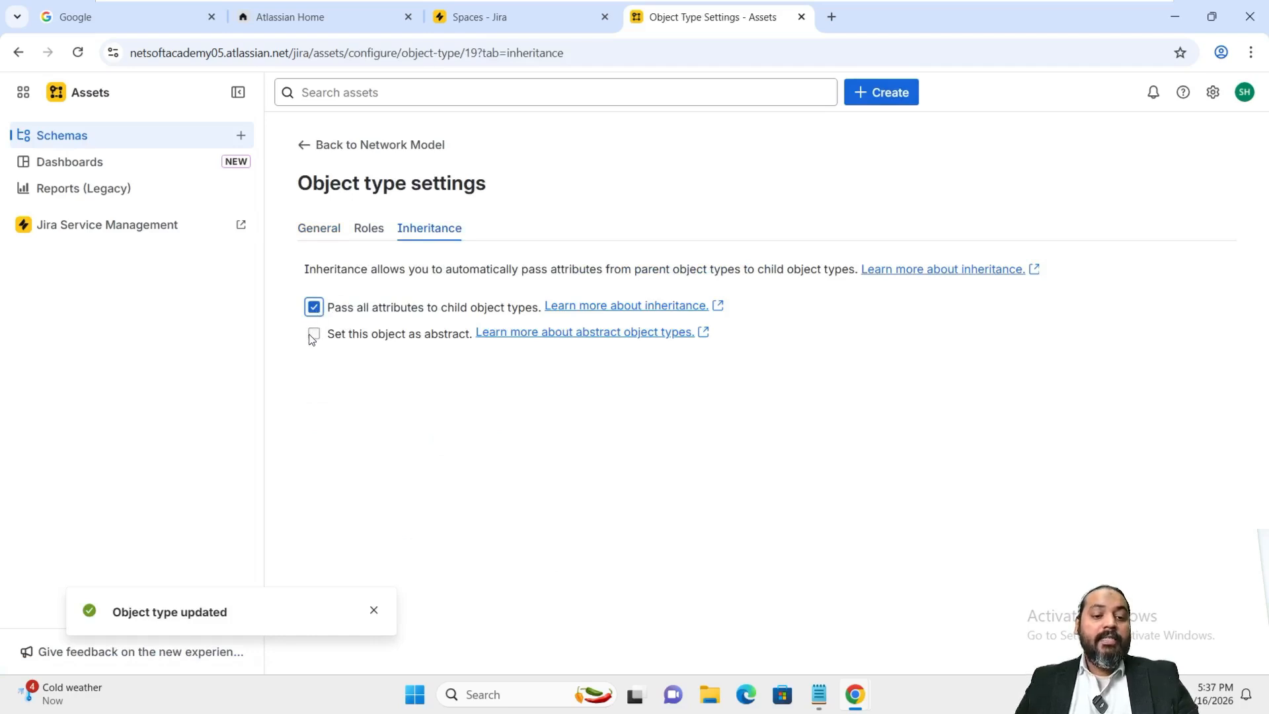
click(313, 335)
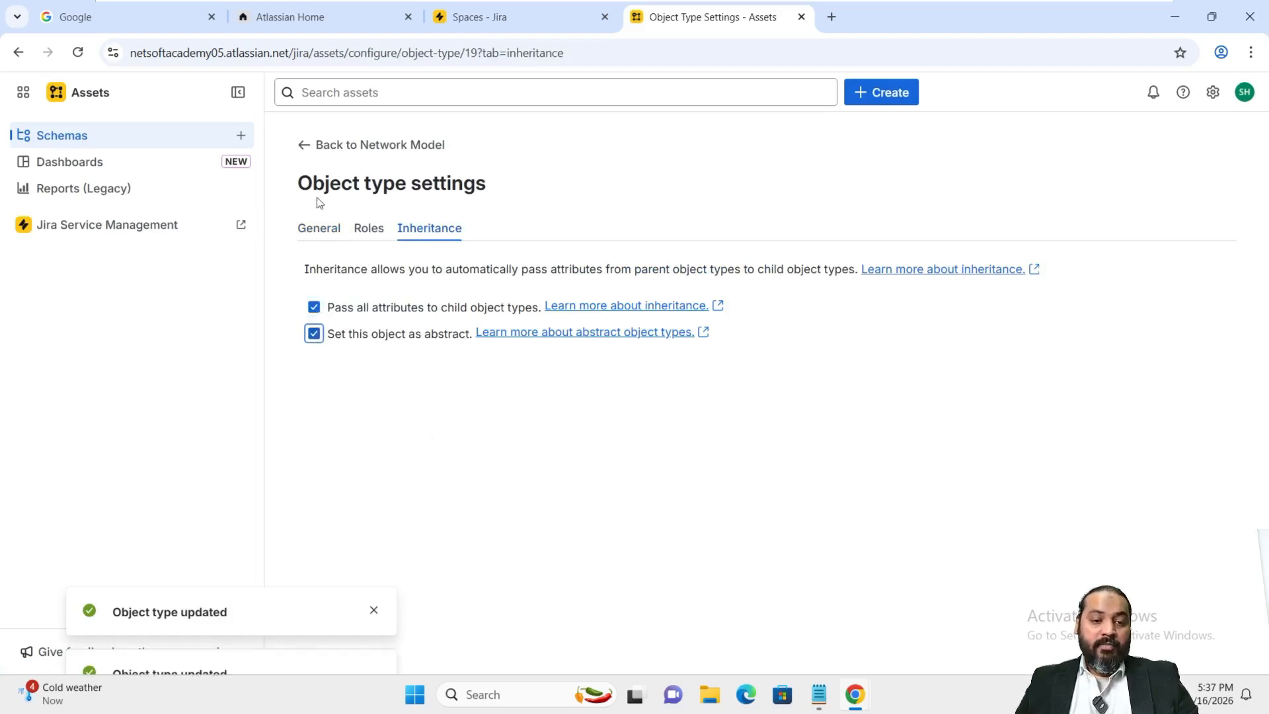
click(337, 147)
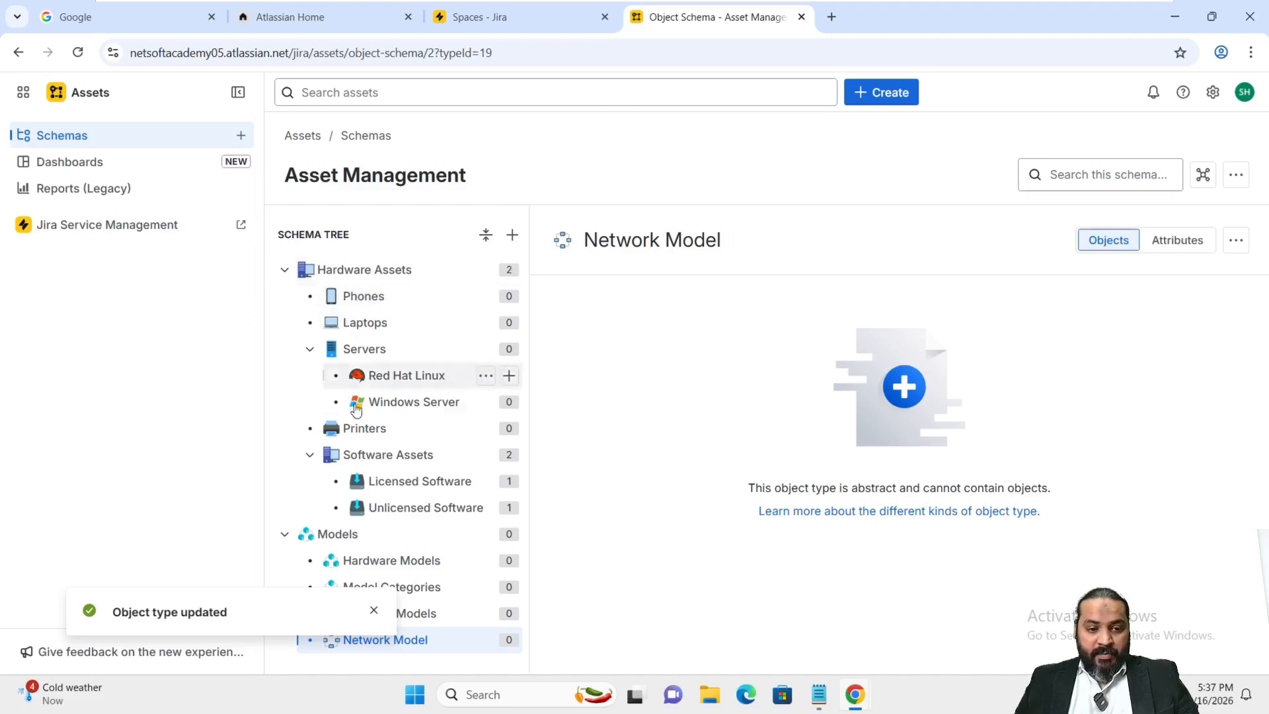
click(285, 271)
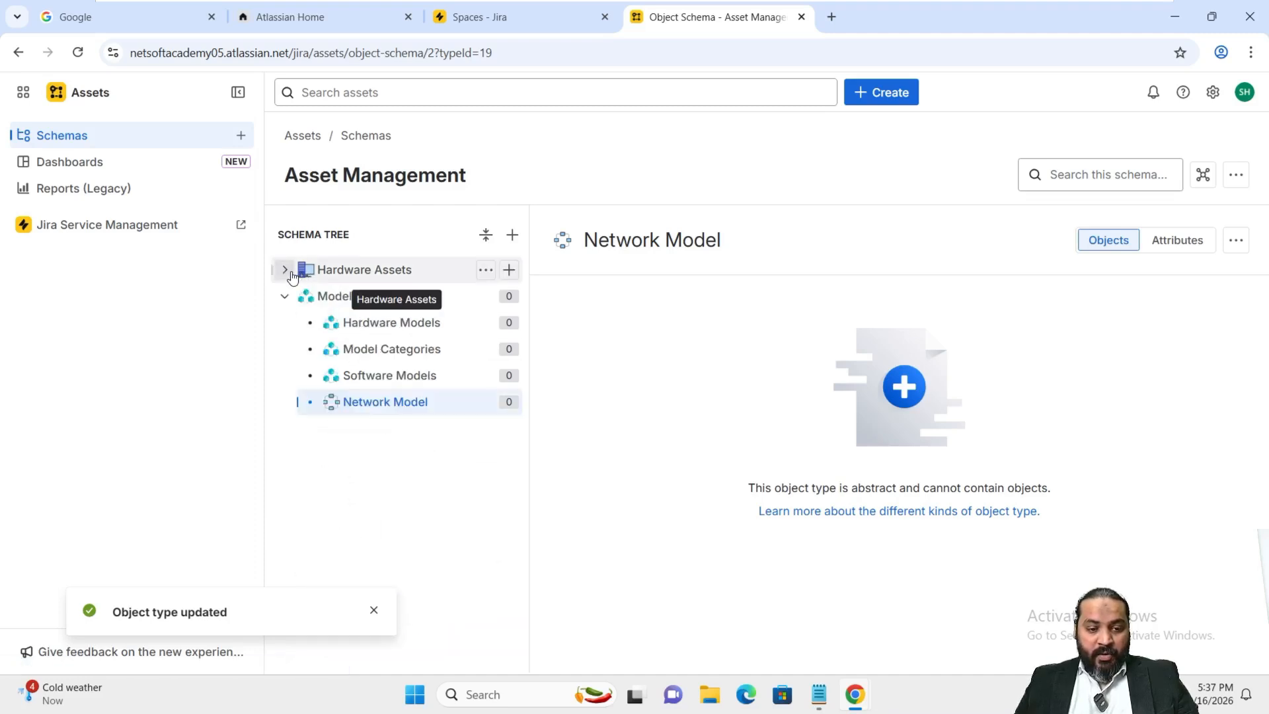
click(285, 271)
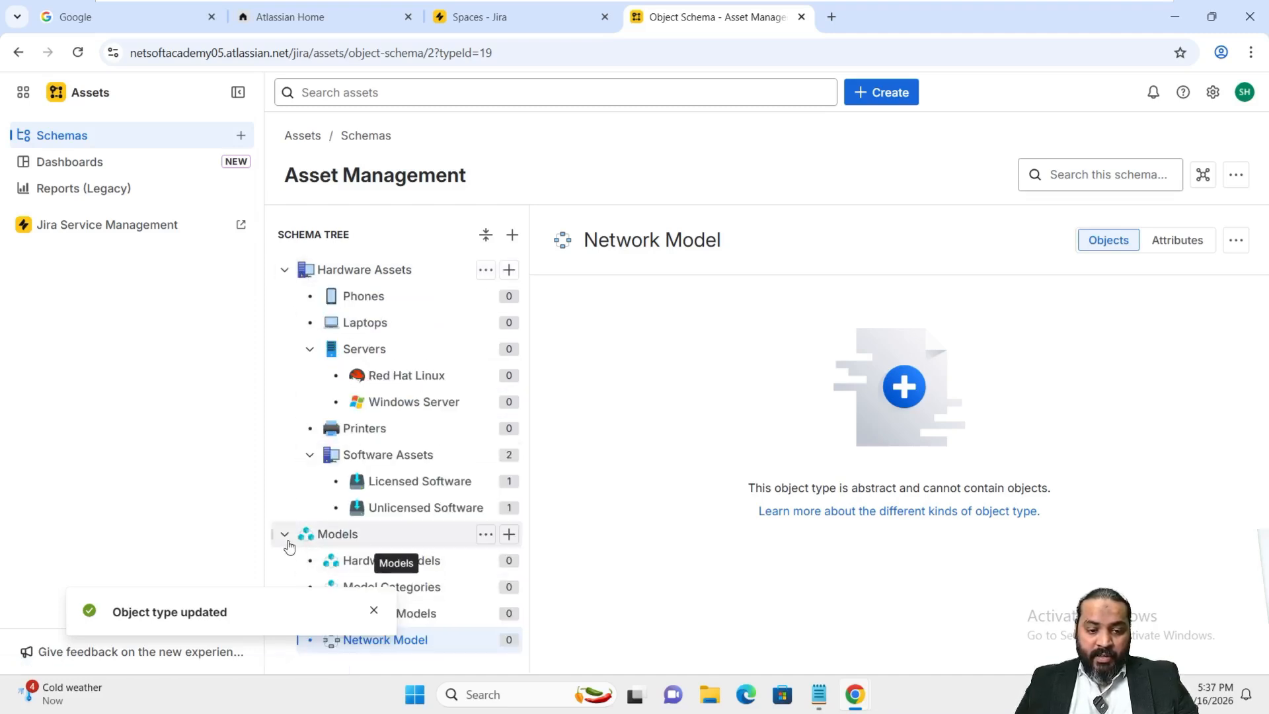
click(285, 534)
click(286, 537)
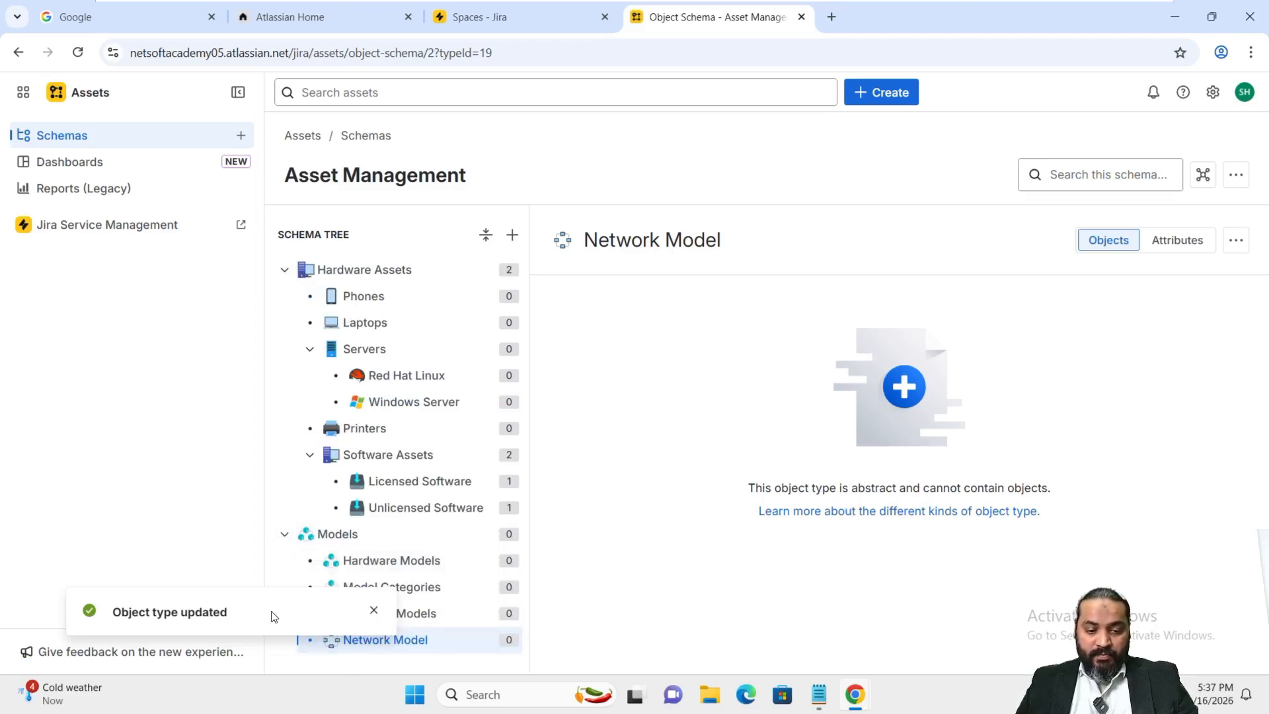
click(374, 610)
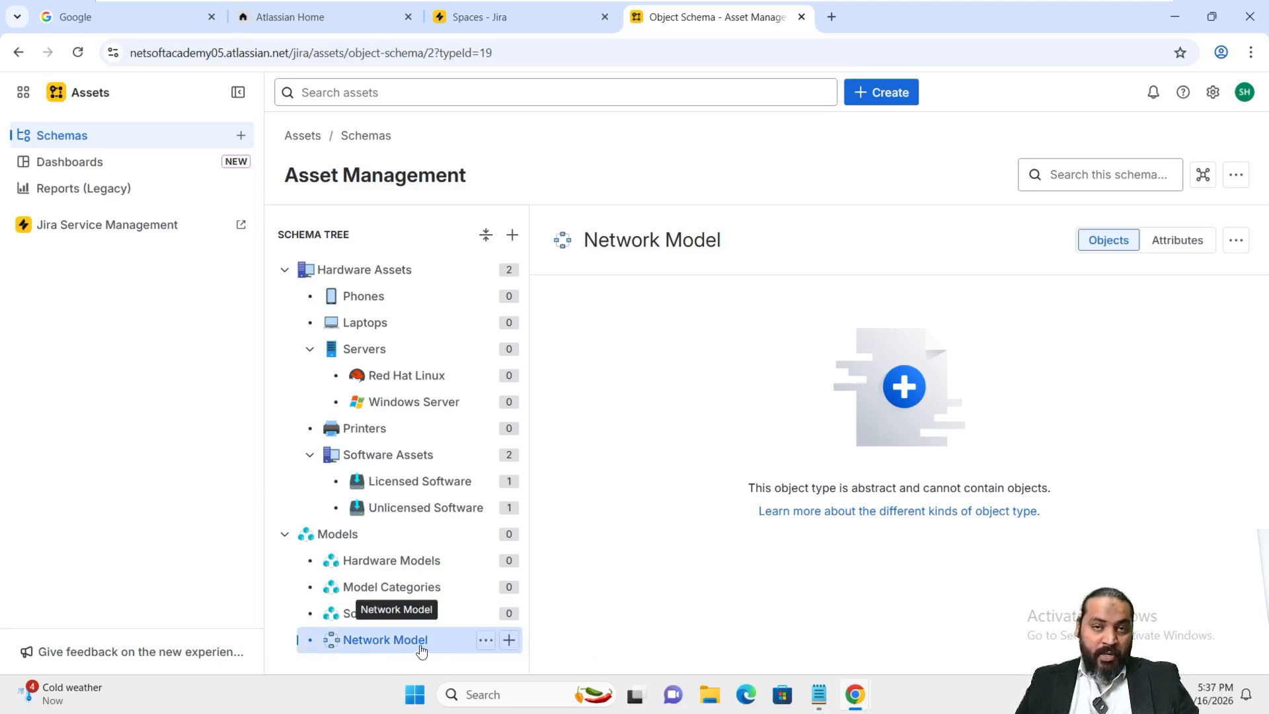
Step: Create an object type named "Network Switch" under Network Model with the Switch icon and the description "Network Switch"
click(509, 640)
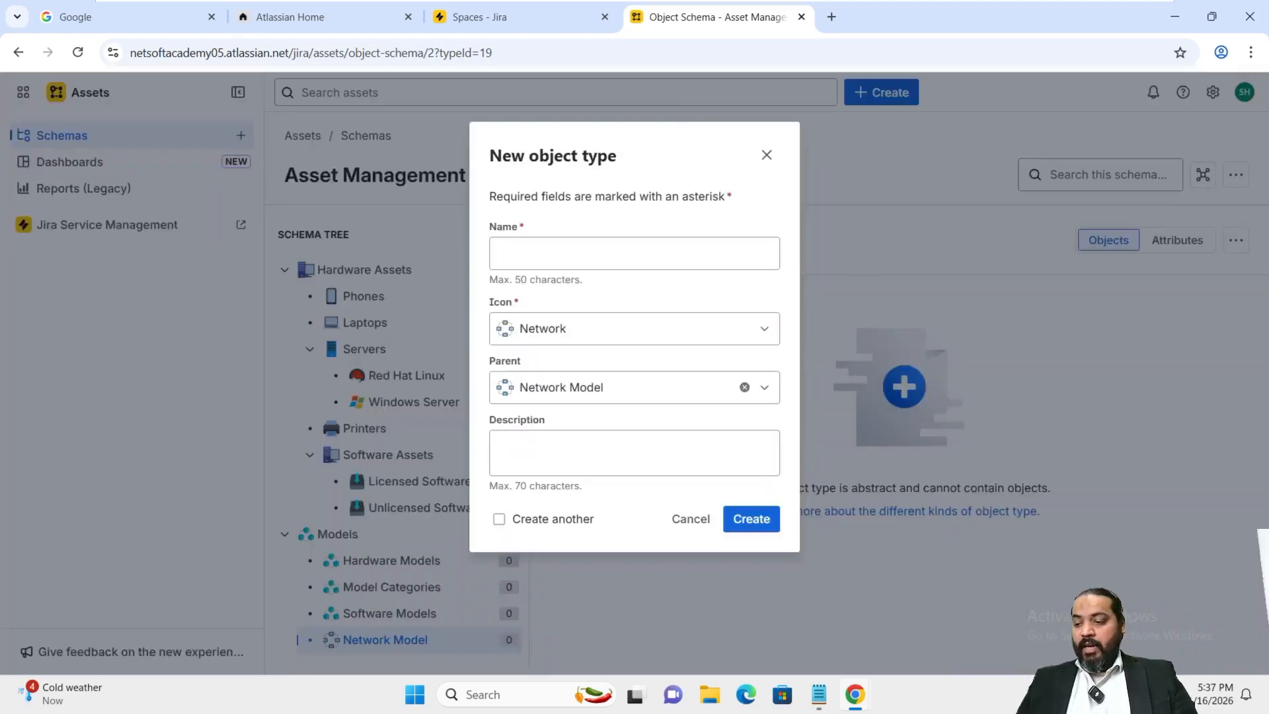
click(639, 261)
text(Network Switch)
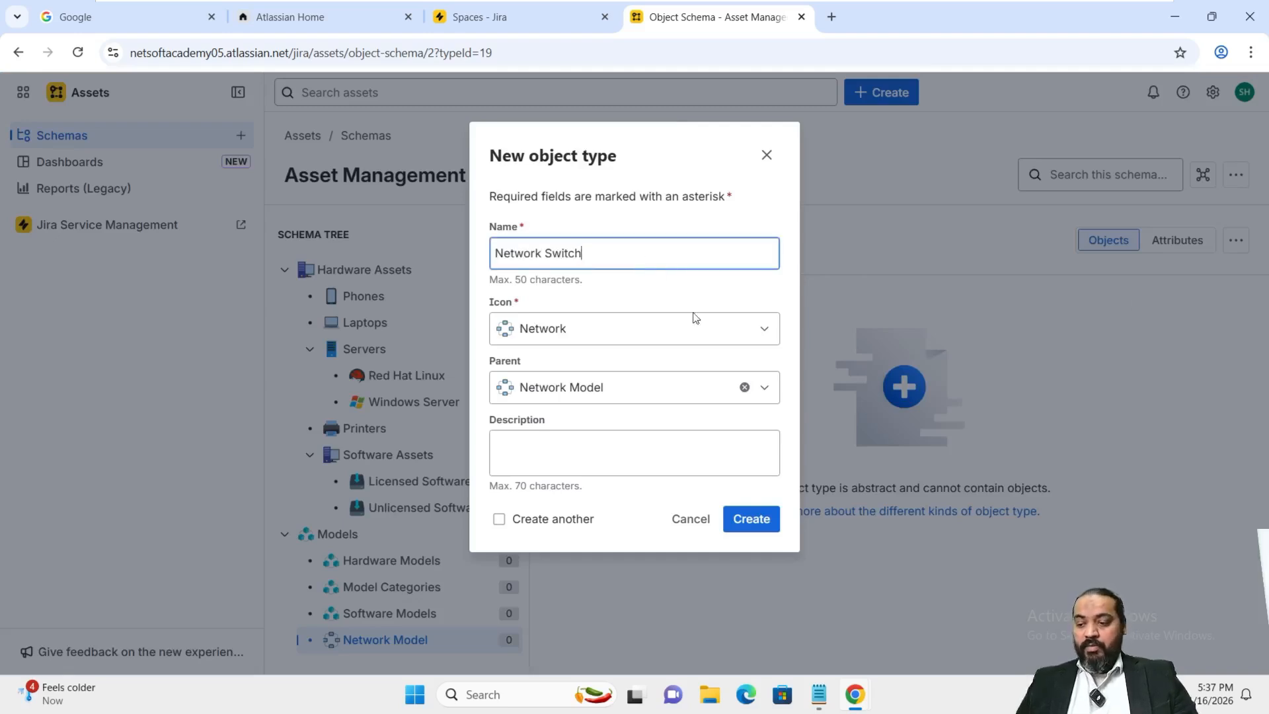
click(708, 325)
text(Sw)
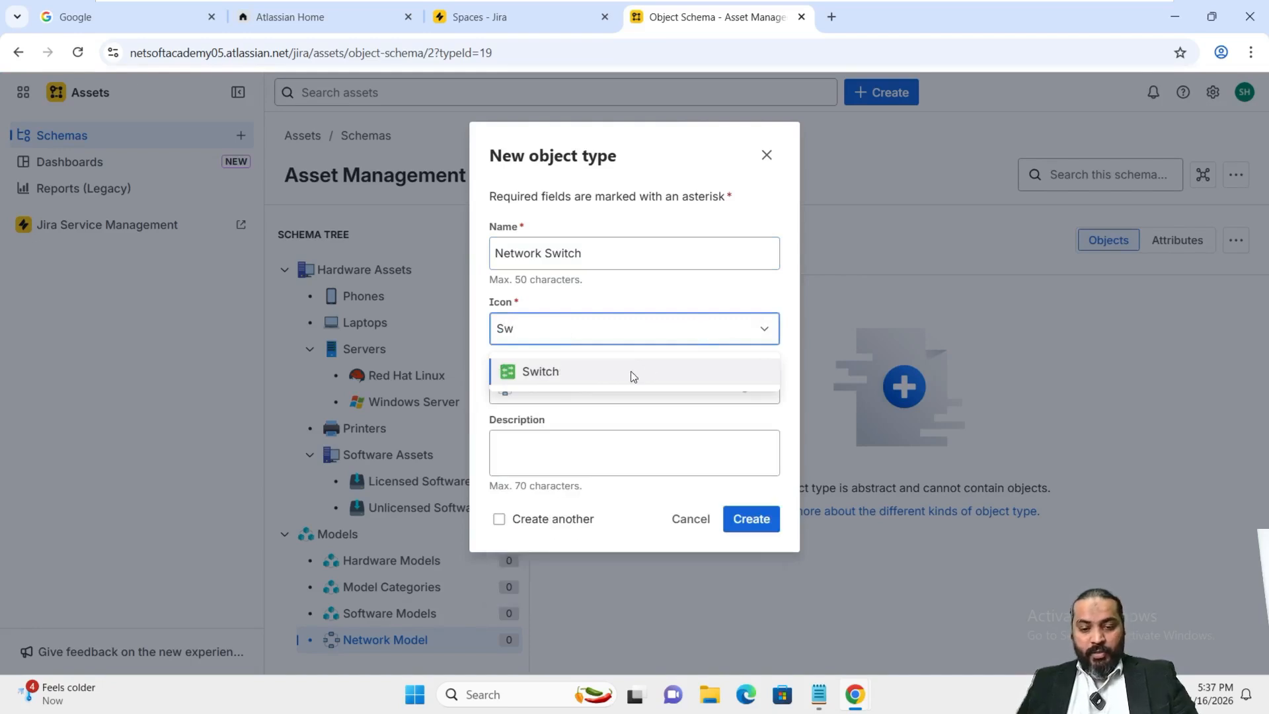
click(630, 373)
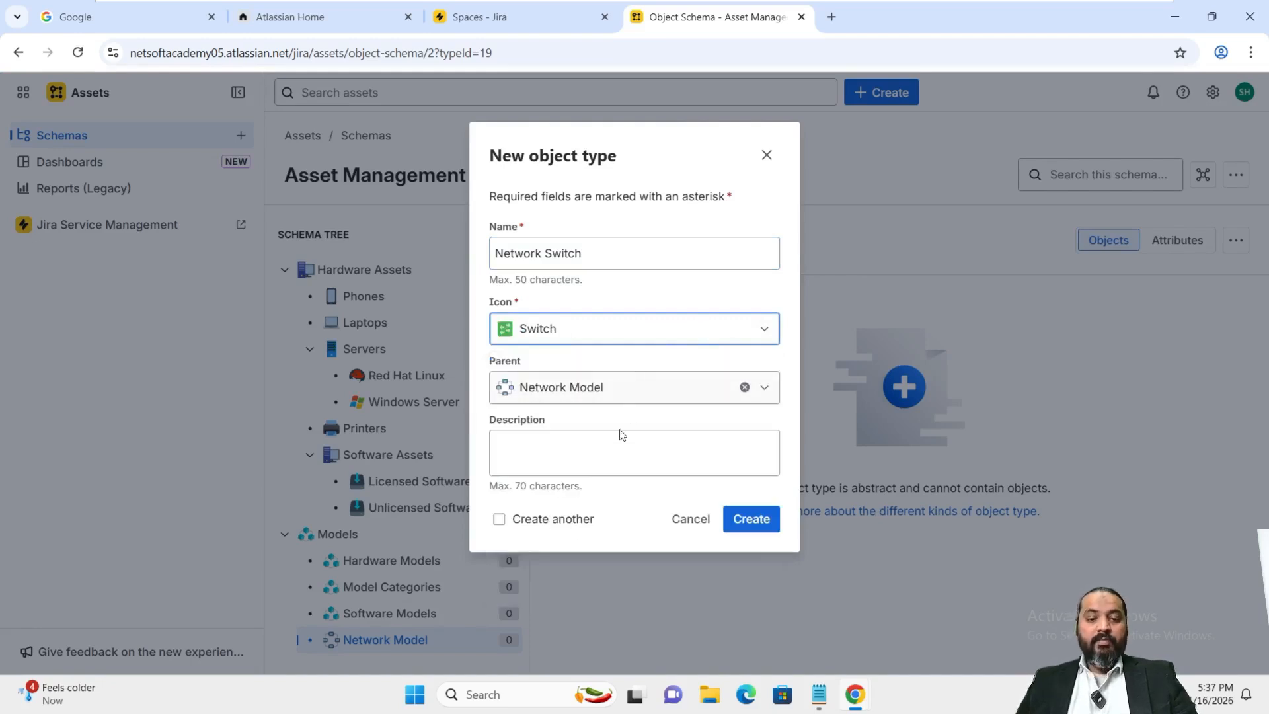
click(620, 452)
text(Network Switch)
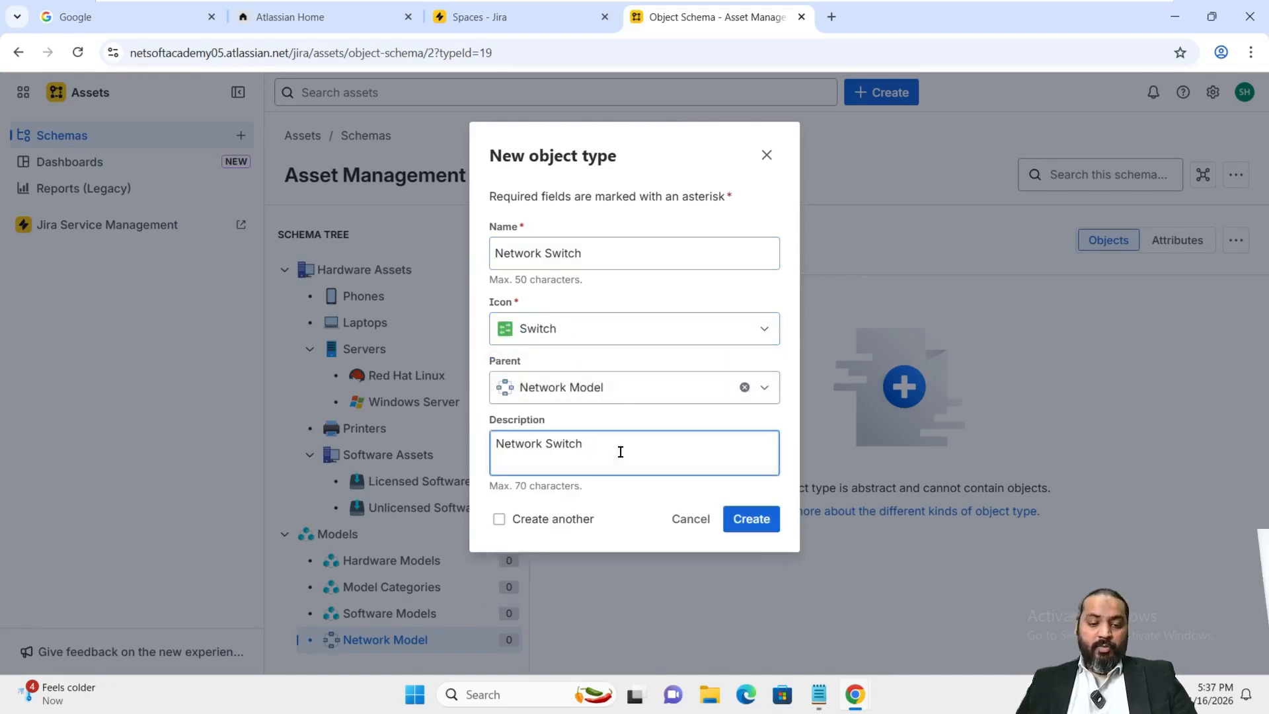
click(767, 527)
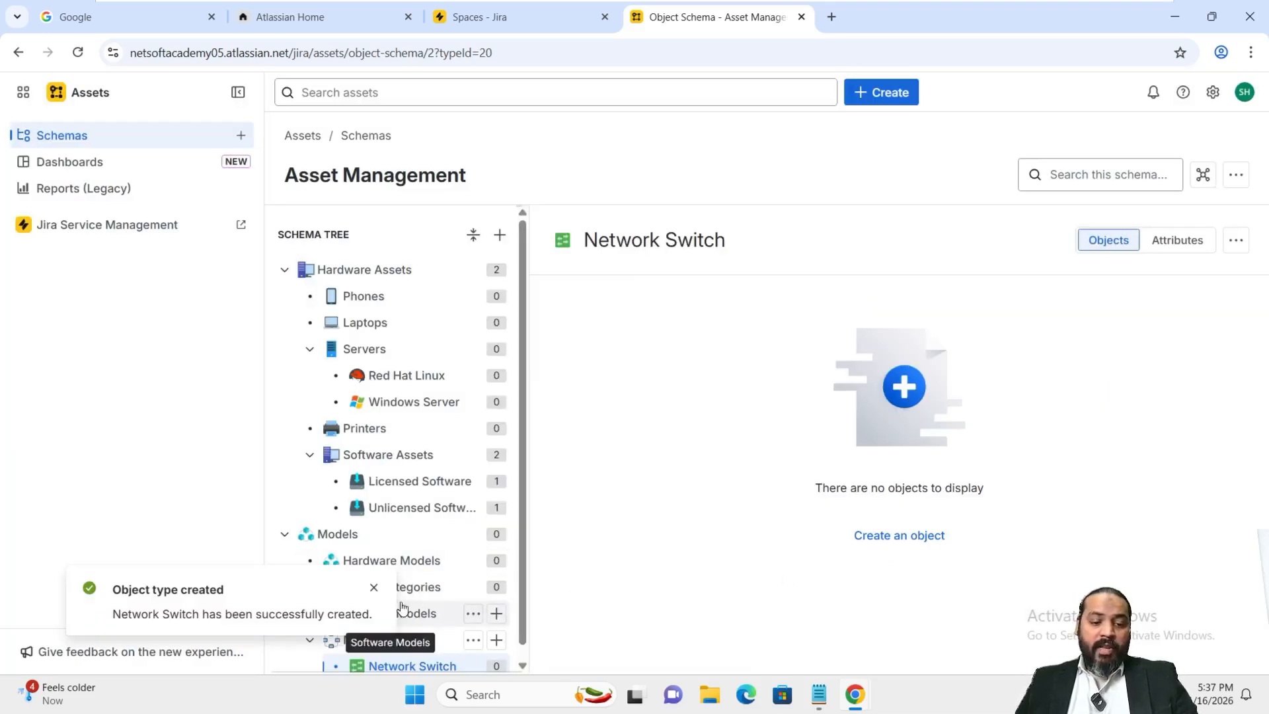
click(373, 587)
Step: Start another object type under Network Model, named "Network Firewall", and give it the Firewall icon
scroll(395, 587, down, 1)
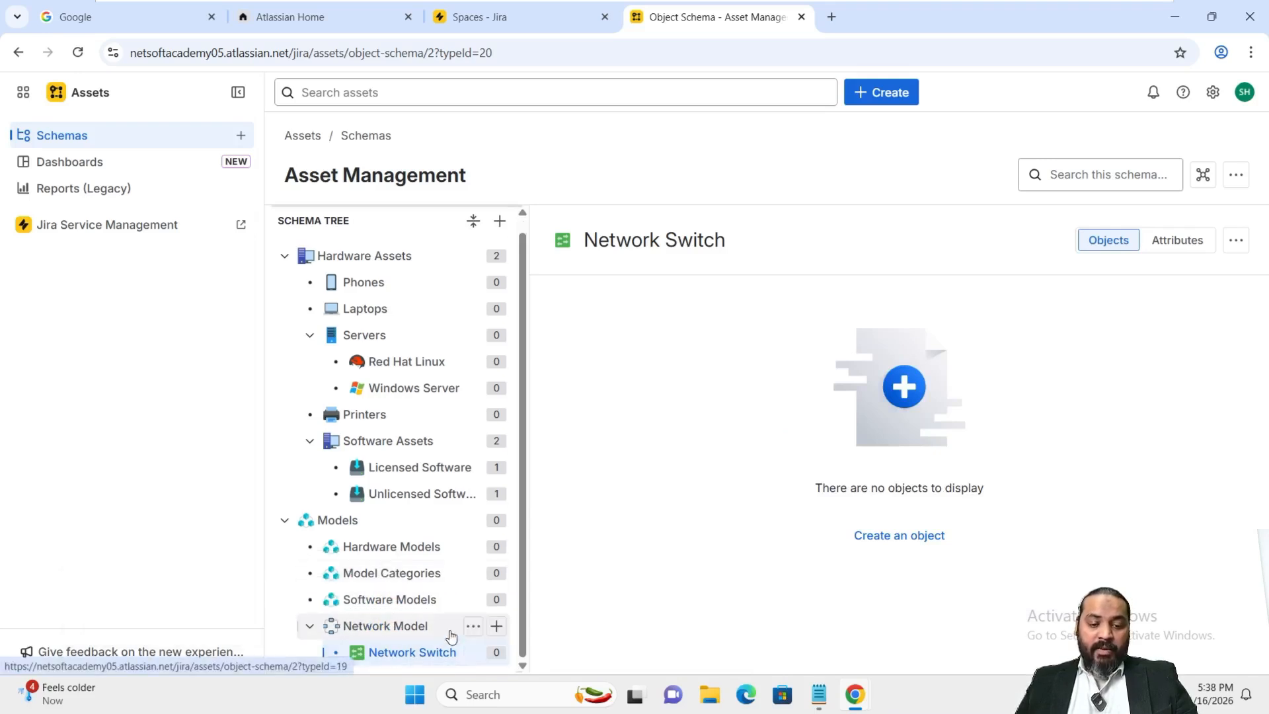
click(497, 626)
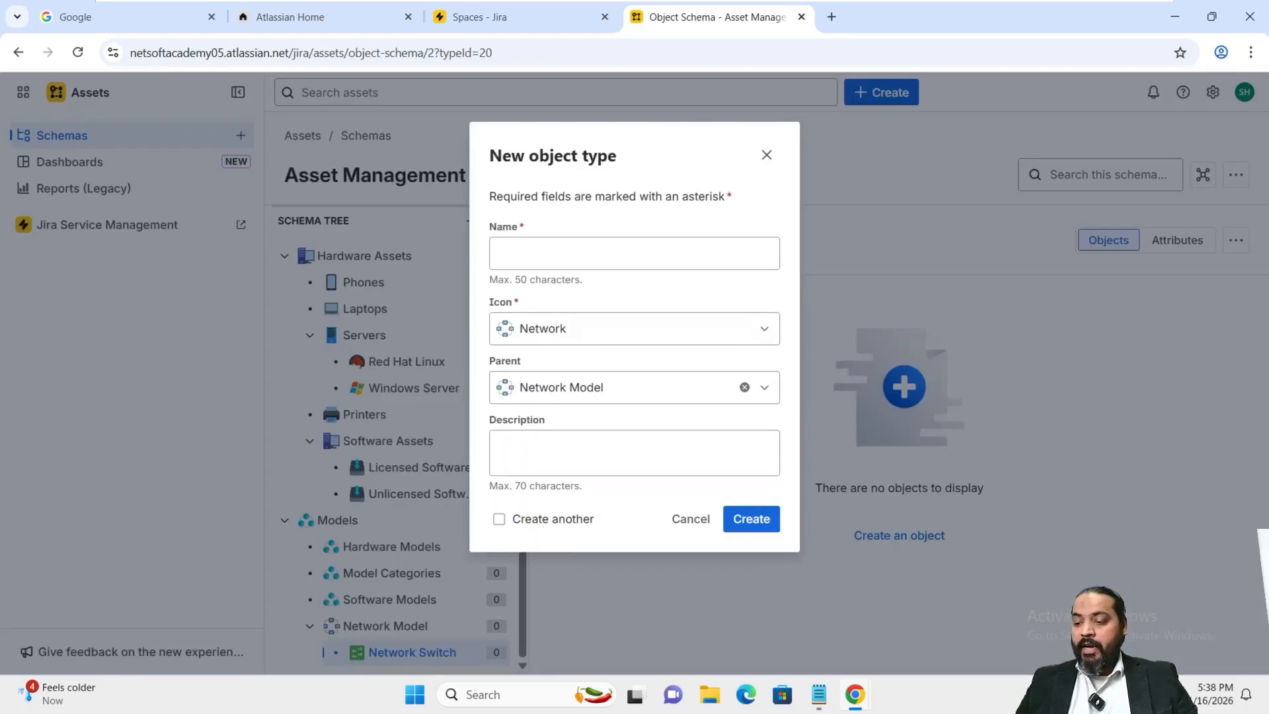
click(604, 258)
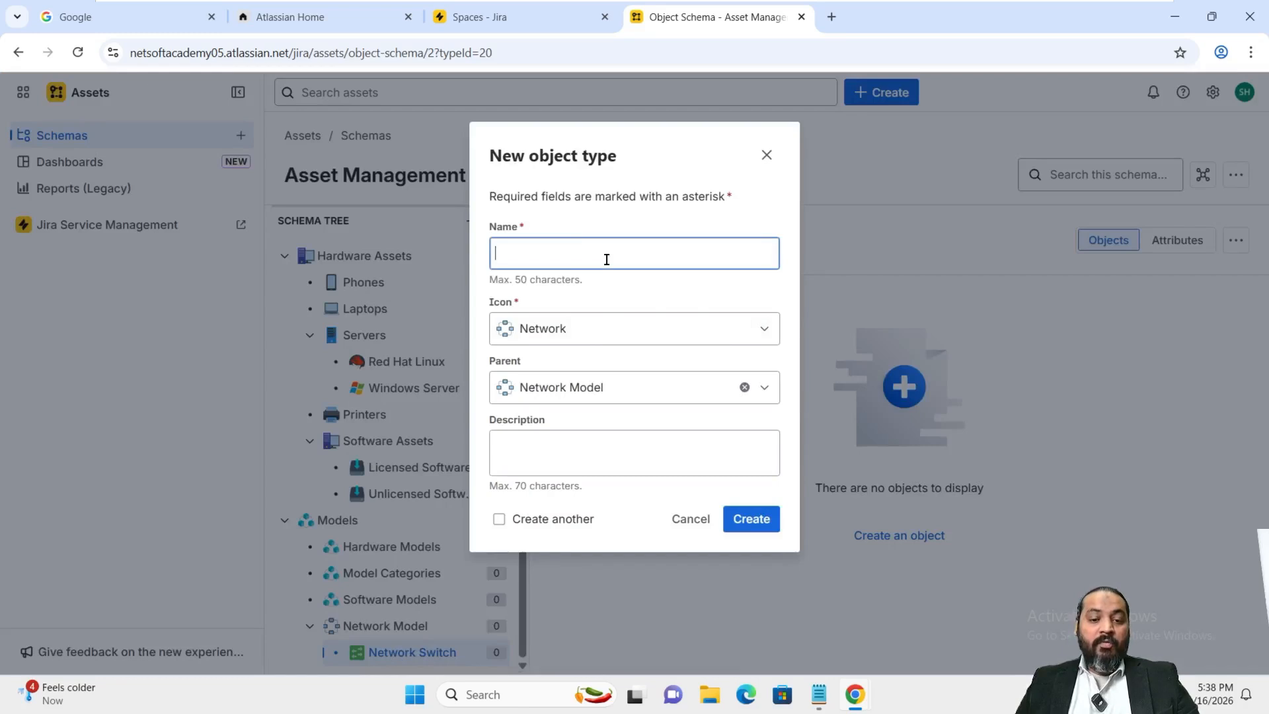
text(Network Firewall)
click(649, 332)
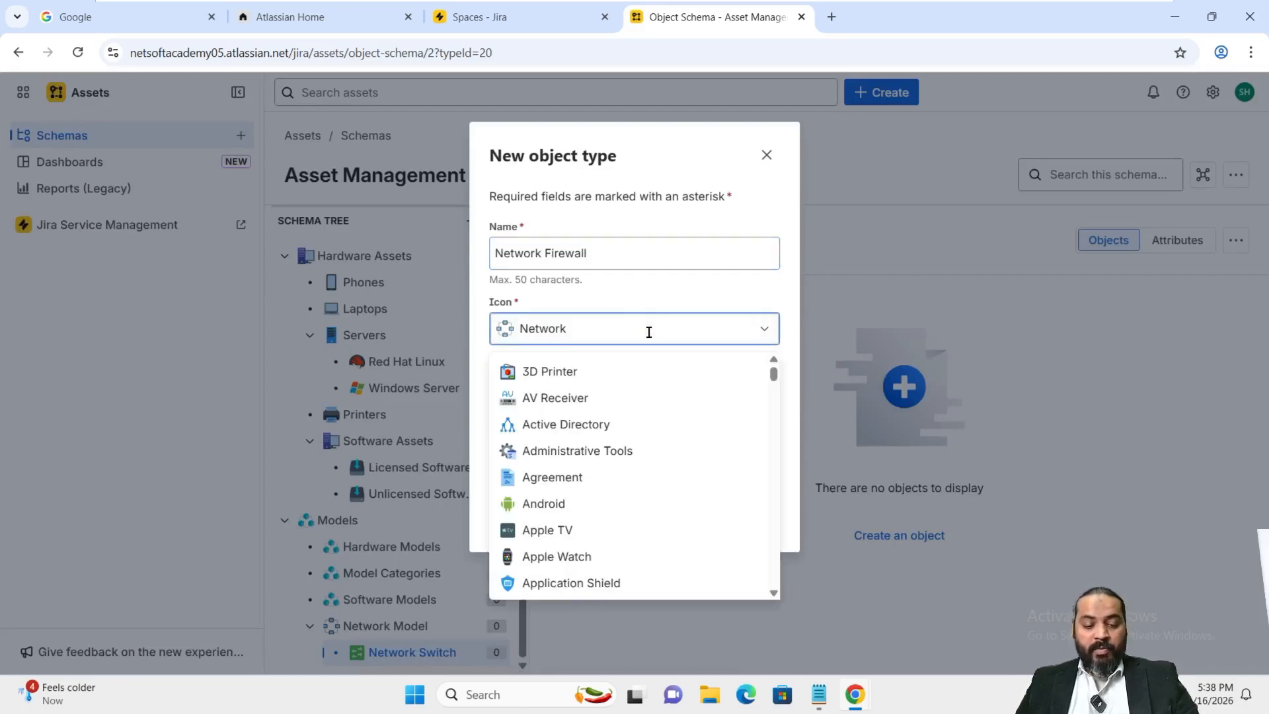
text(Fi)
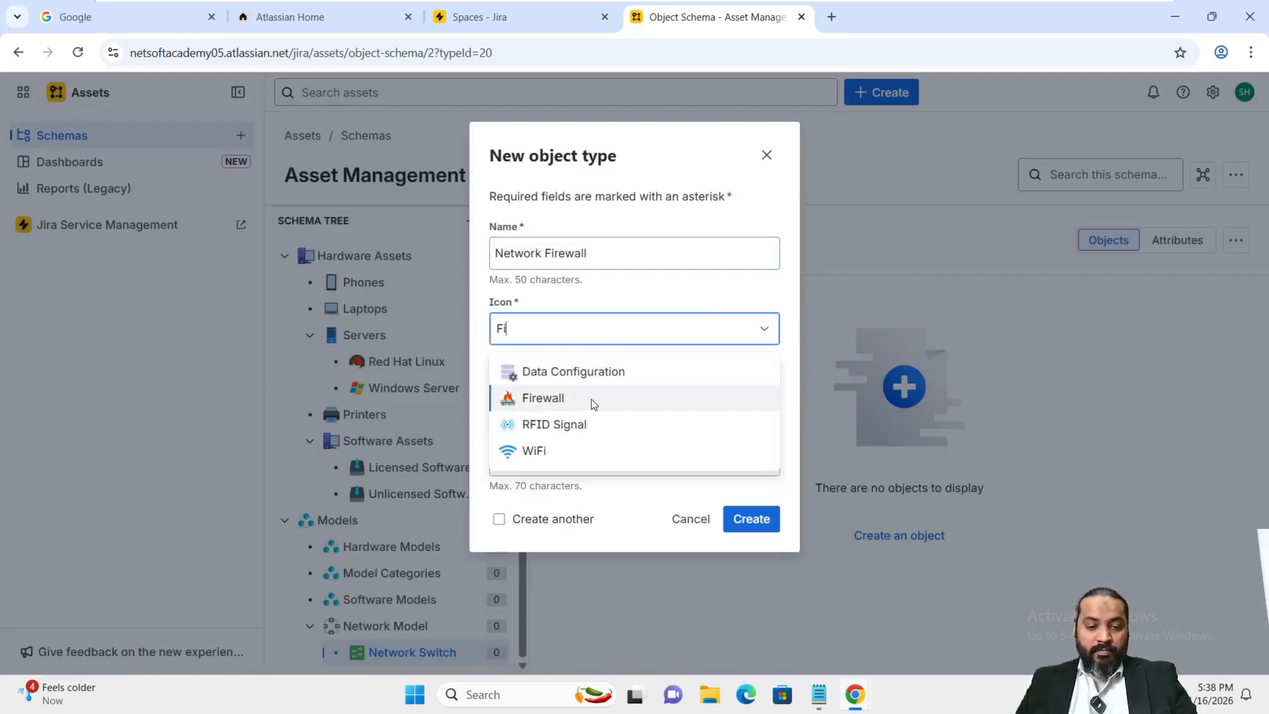
click(593, 399)
Step: Describe the Network Firewall object type as "Network Firewall Device ONLY" and create it
click(592, 454)
text(Network Firewall)
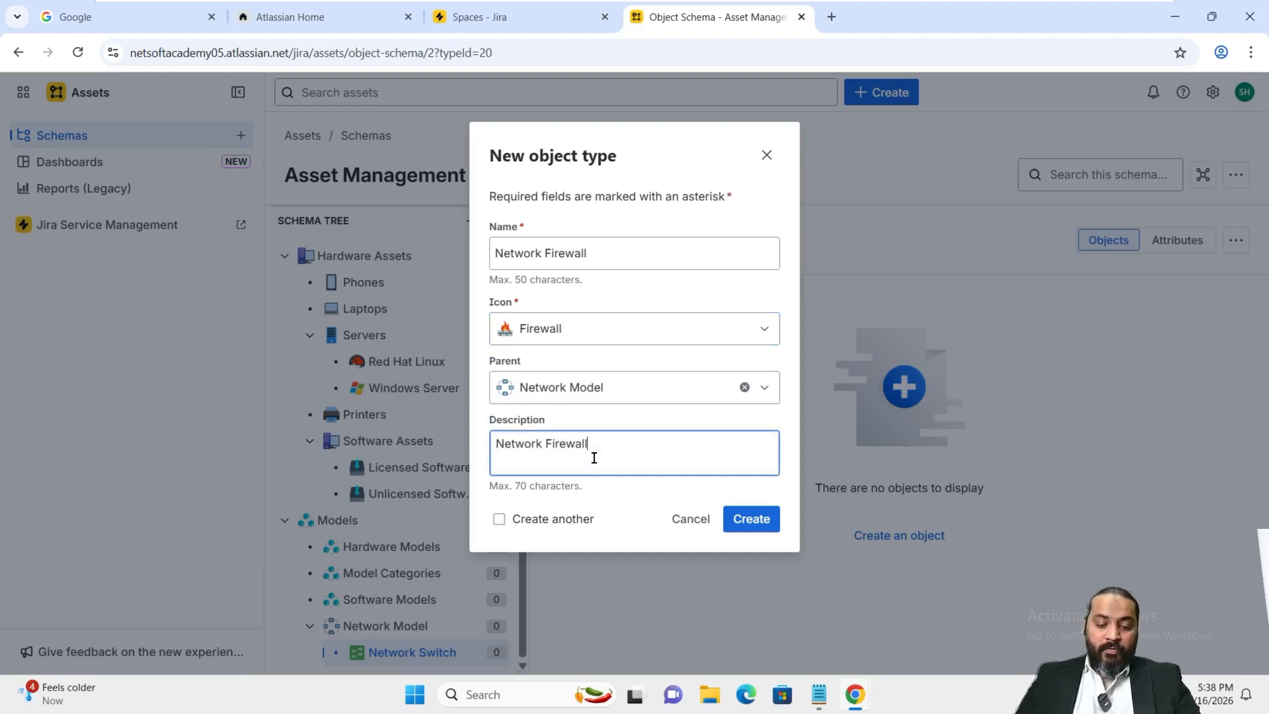
text(ONLY)
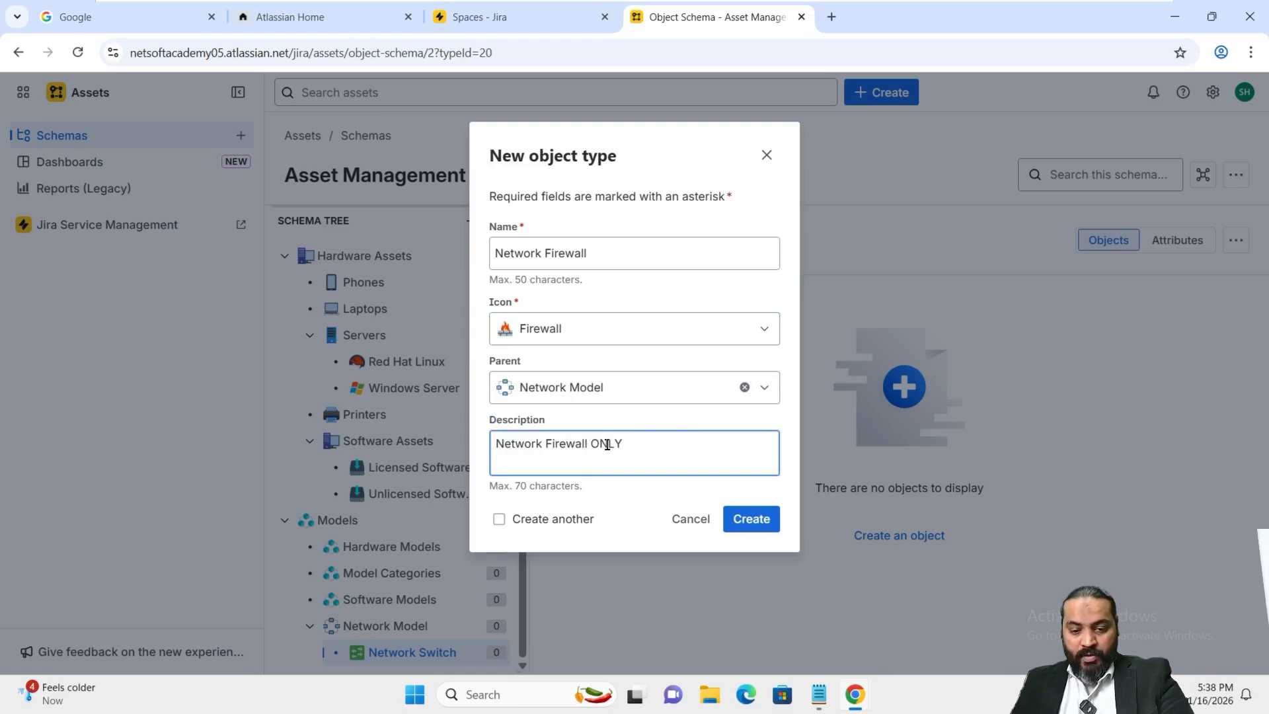
double_click(608, 445)
click(588, 446)
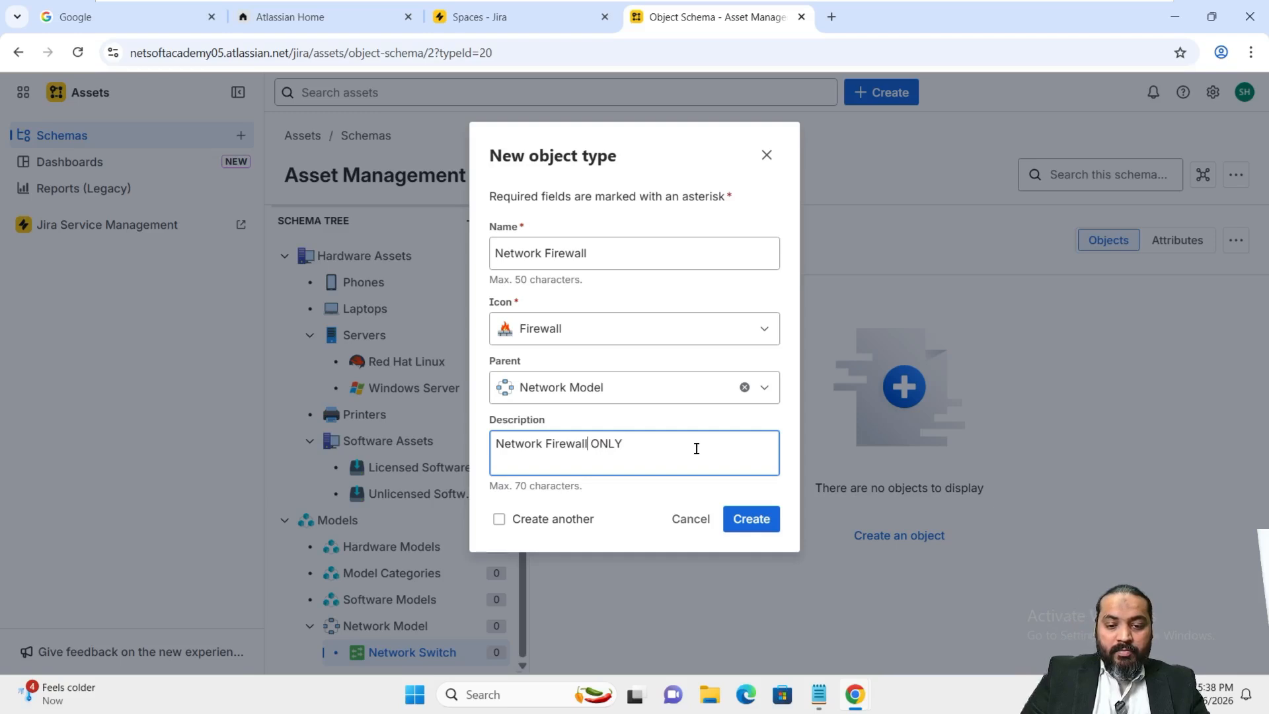
text(device)
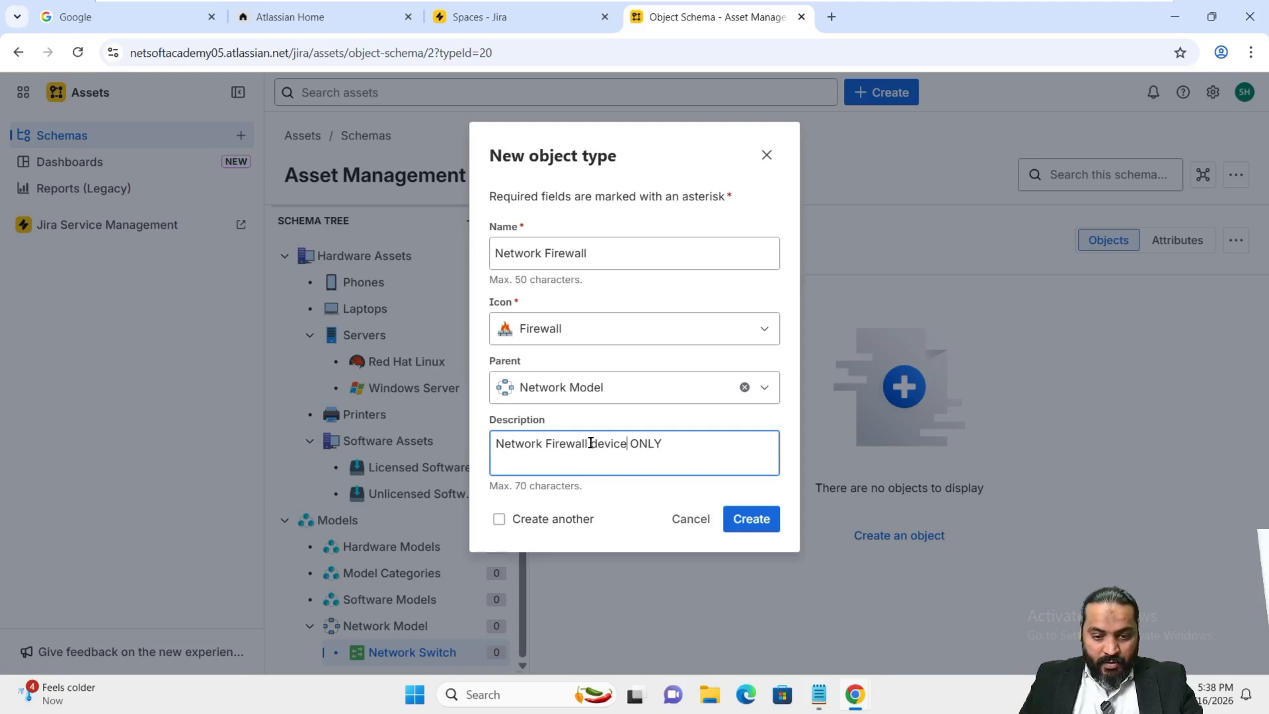
drag(590, 445, 598, 443)
text(D)
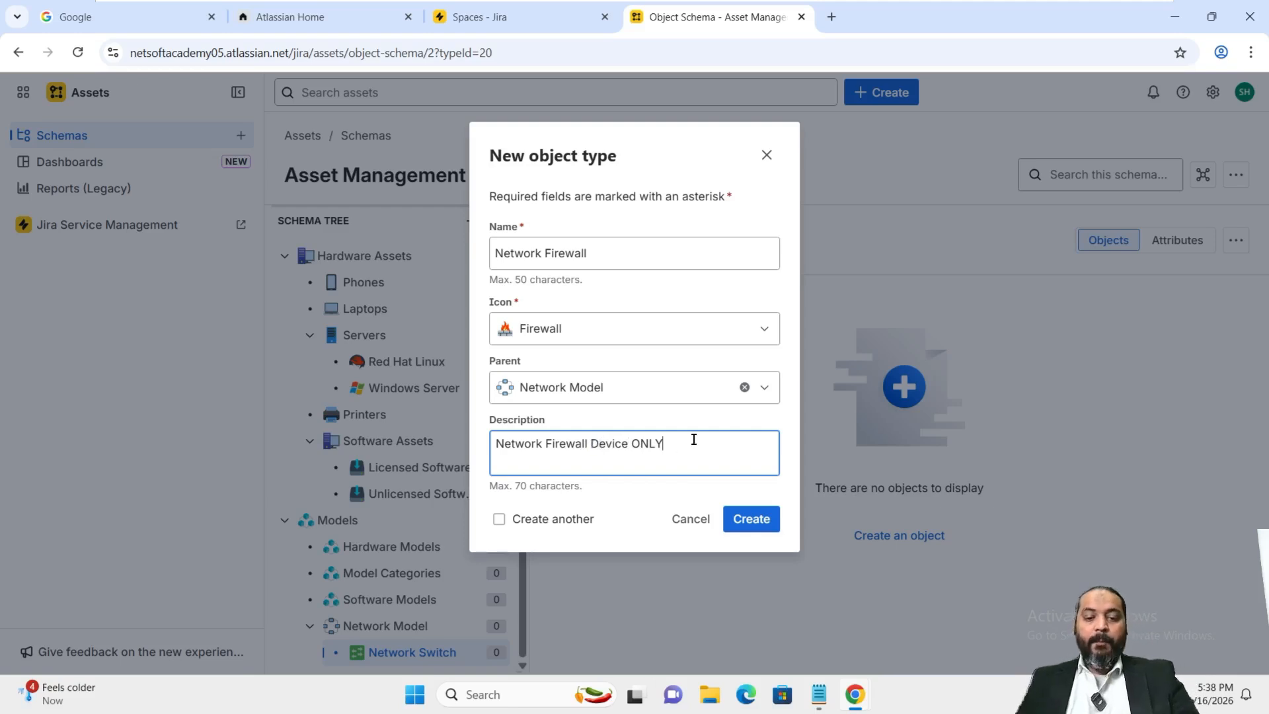
click(747, 520)
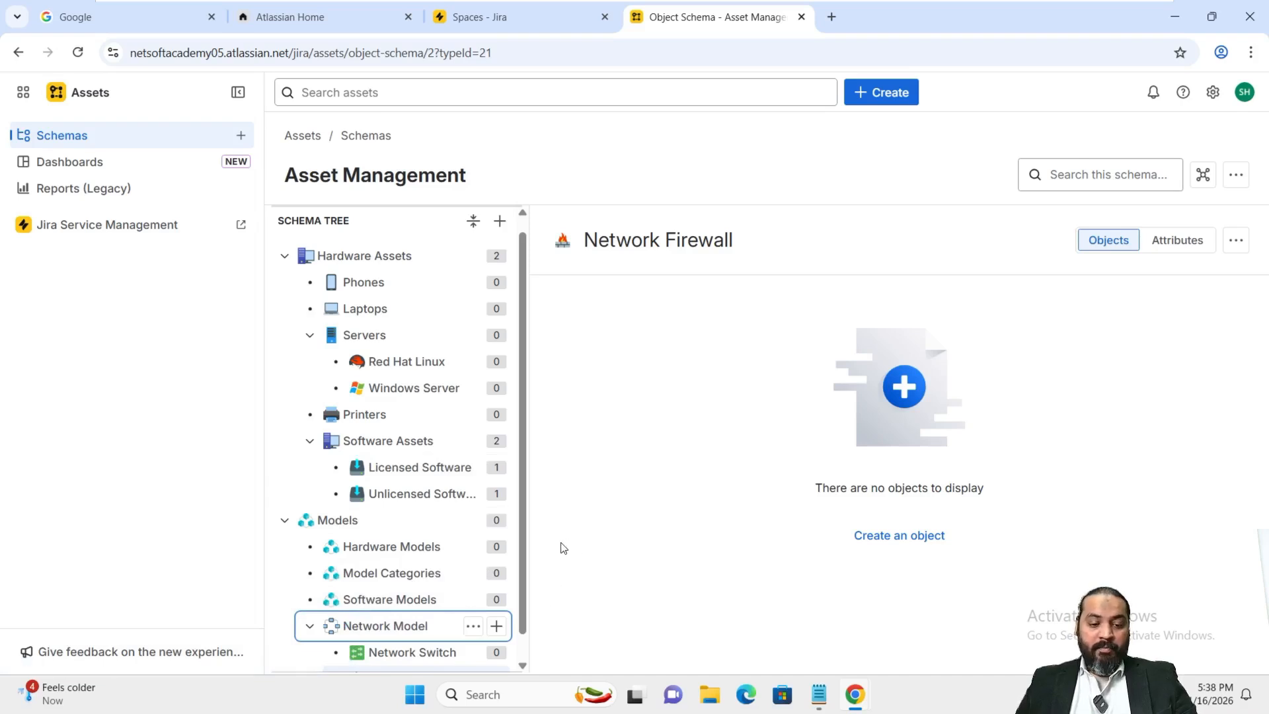
Step: Create an object named "Palo Alto Firewall" in the Network Firewall object type and dismiss the notification
scroll(419, 528, down, 1)
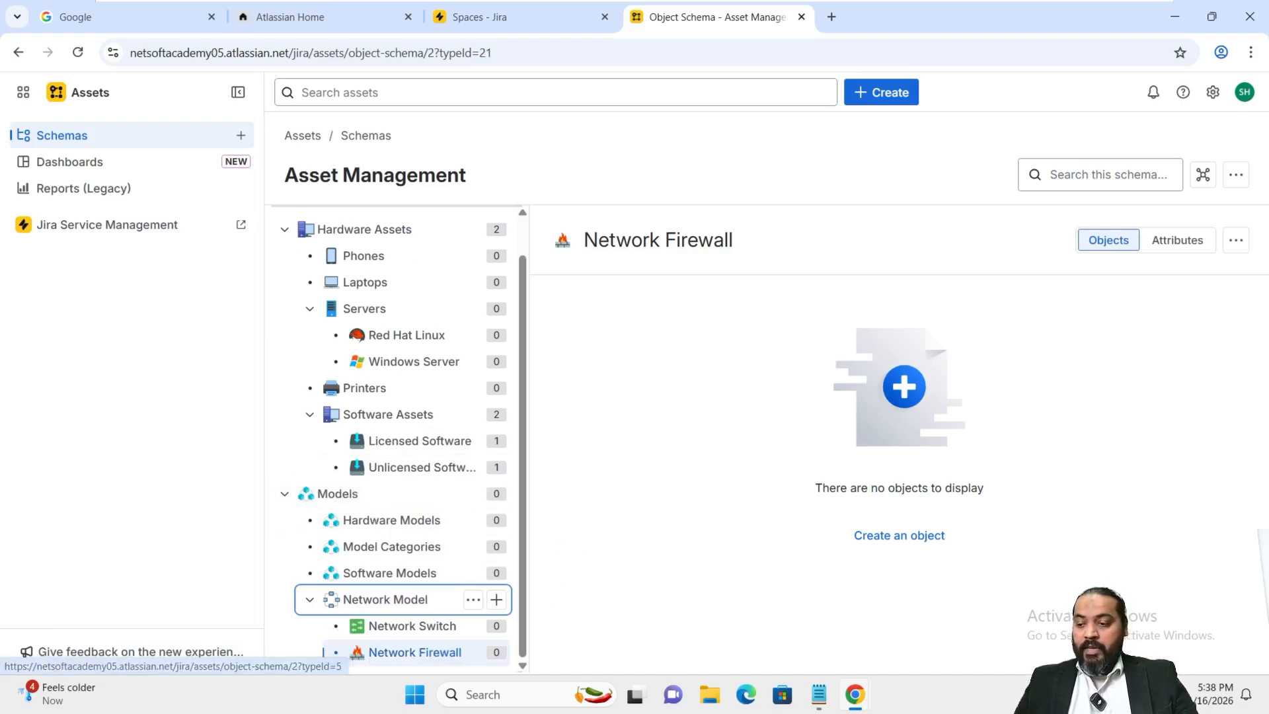
click(399, 636)
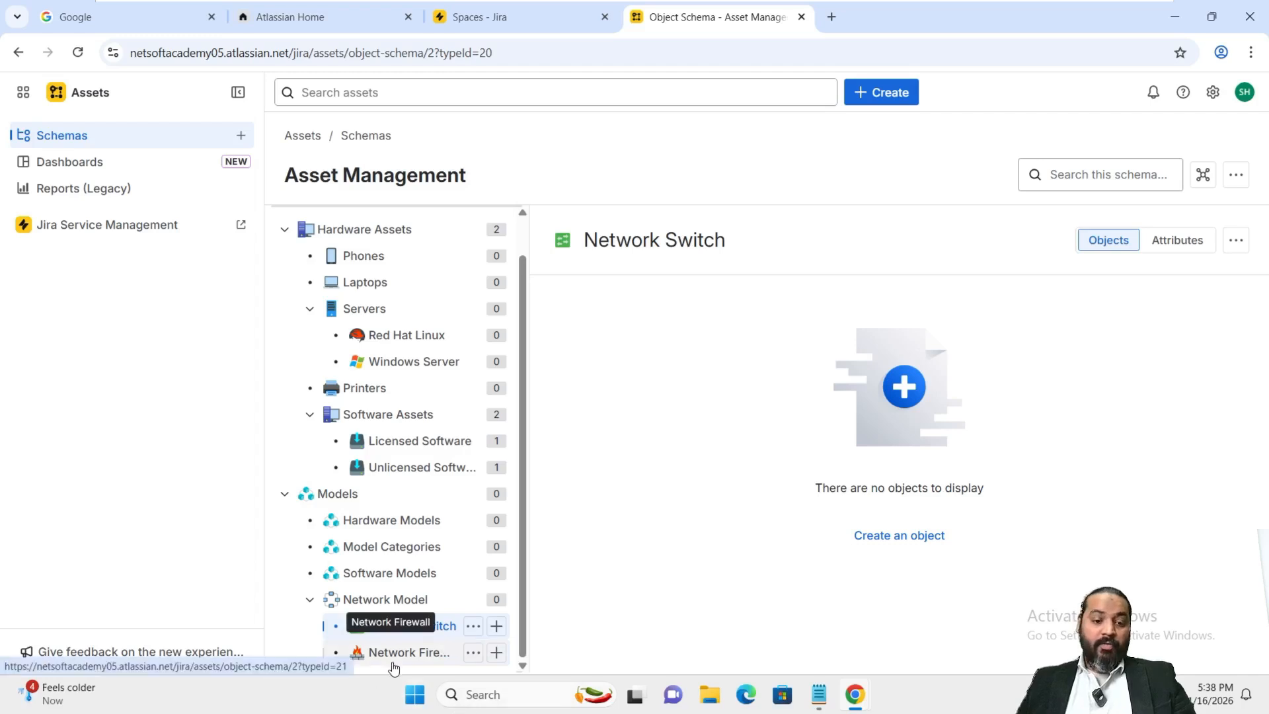
click(387, 657)
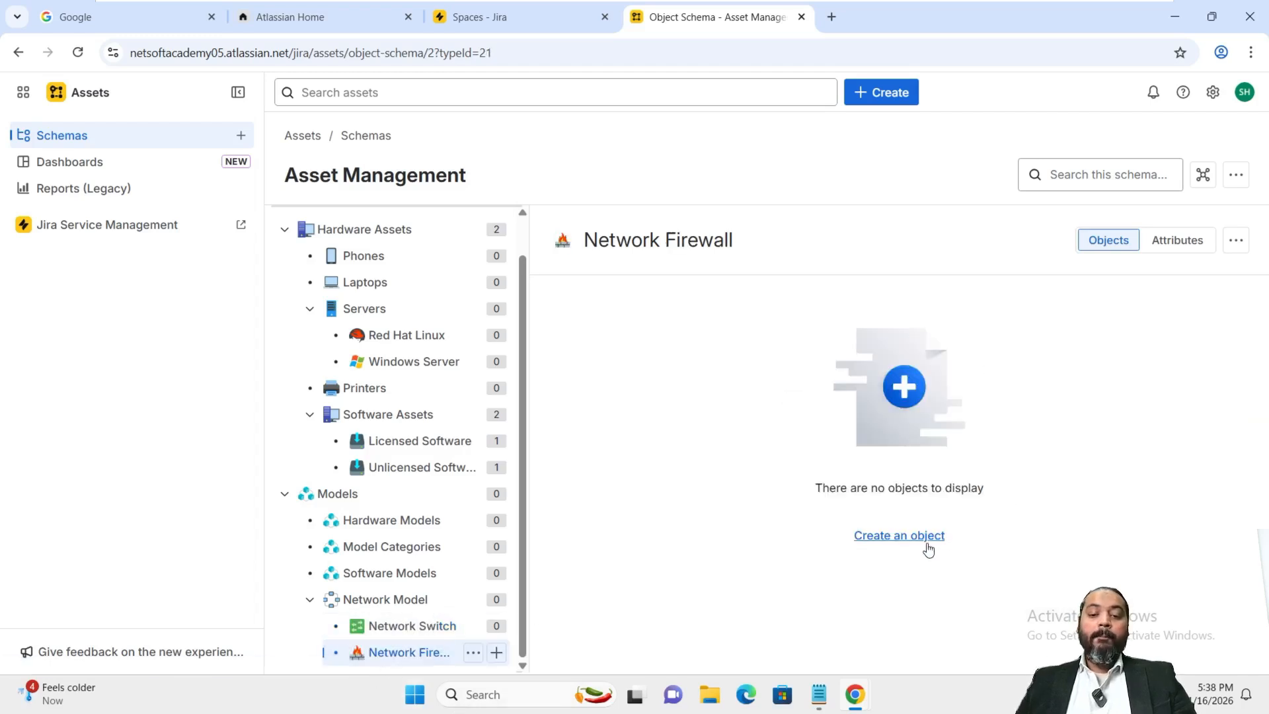
click(910, 544)
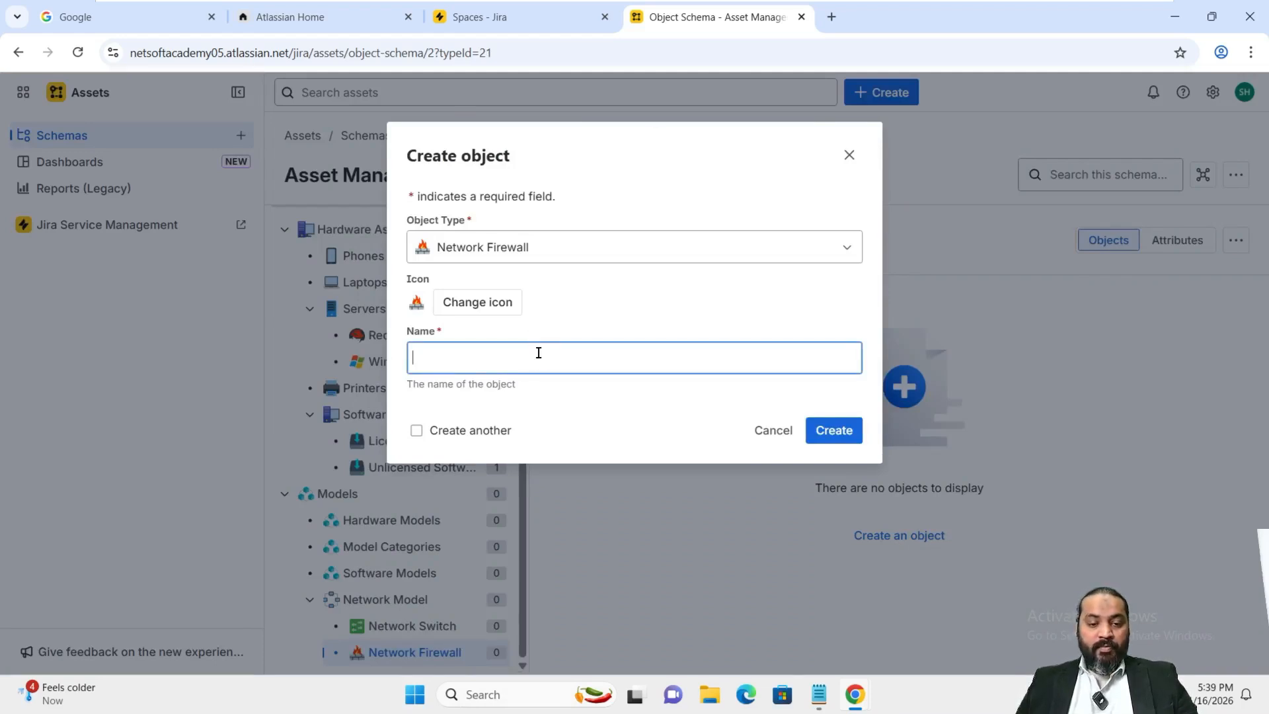
text(Palo Alto Firewall)
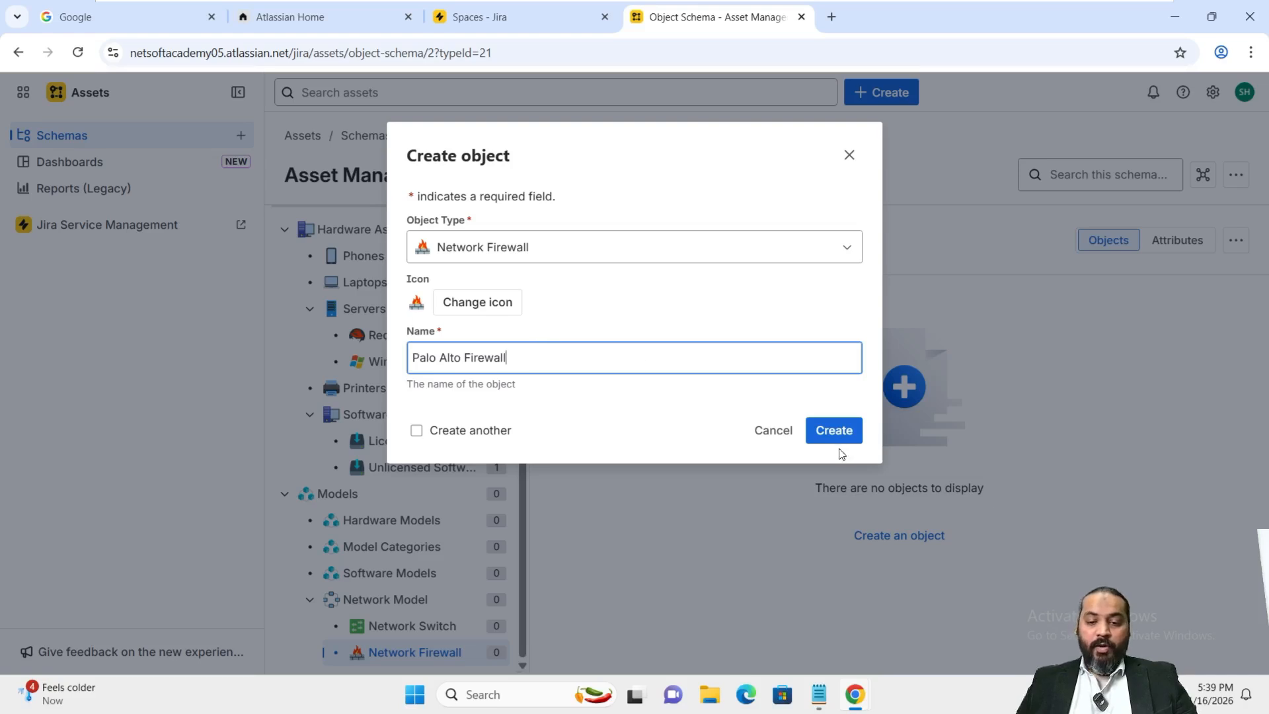
click(835, 431)
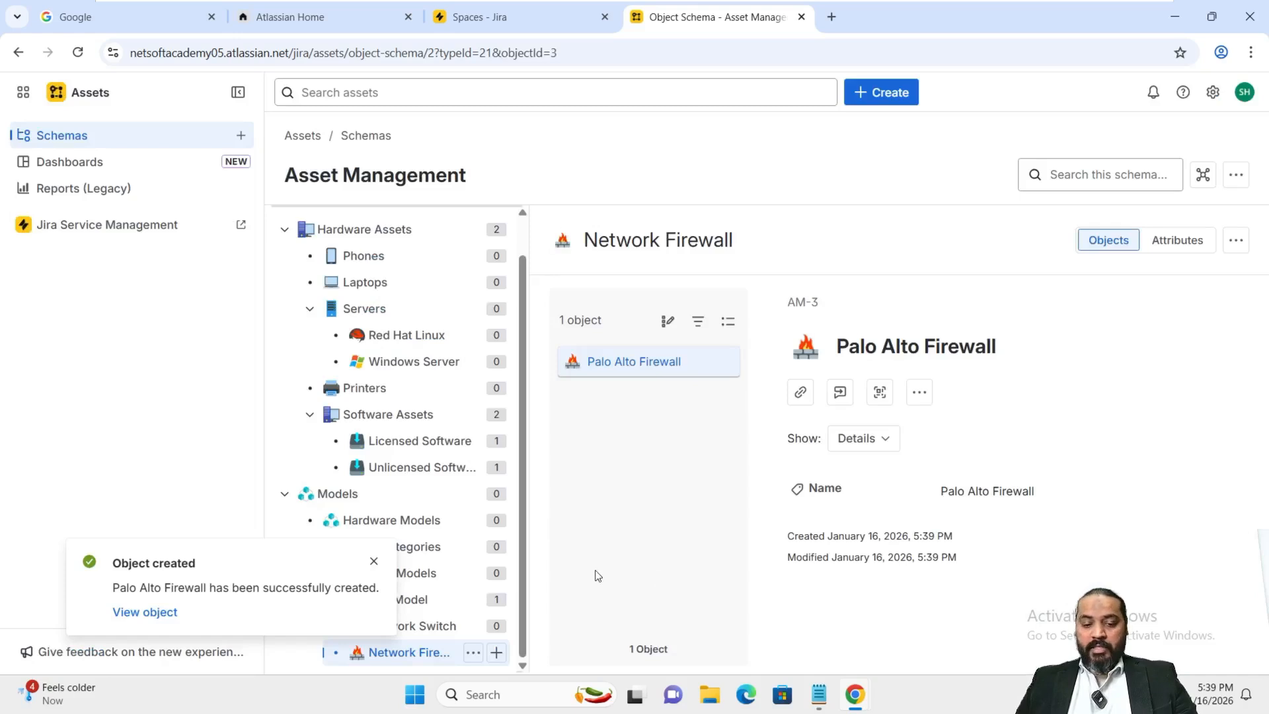
click(373, 561)
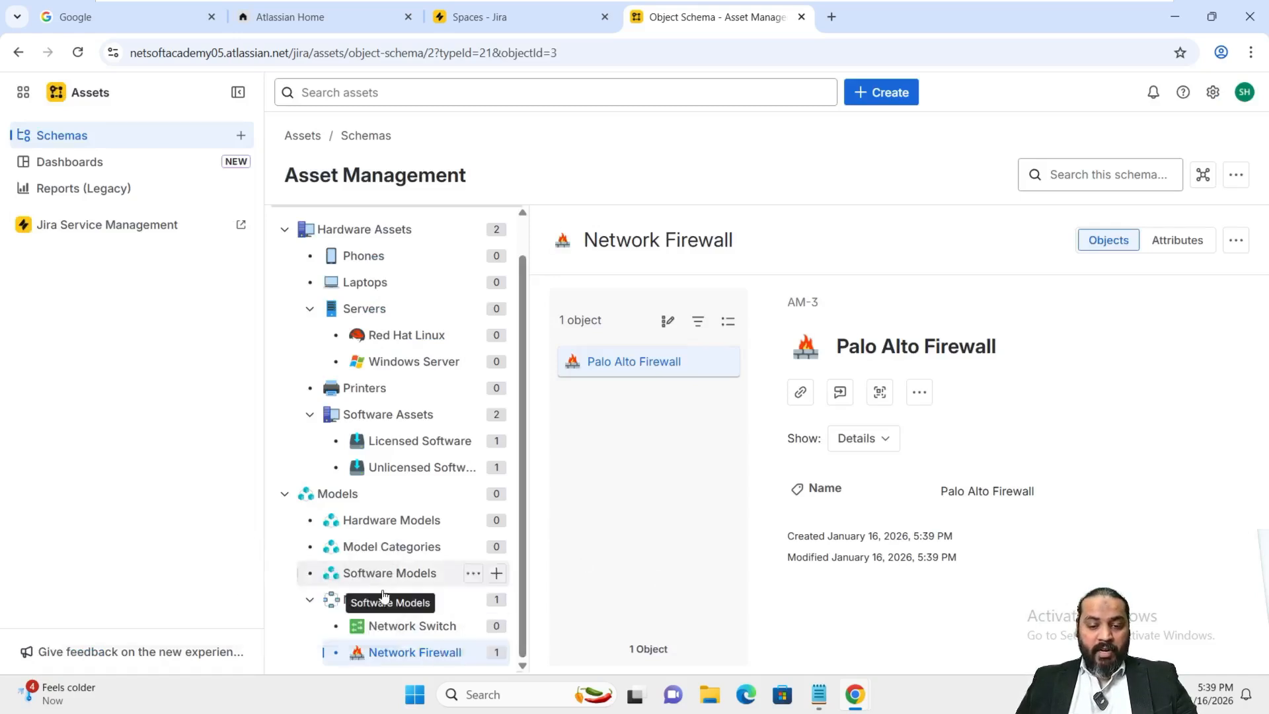
Step: Create an object named "Cisco Meraki Switch" in the Network Switch object type and dismiss the notification
click(405, 628)
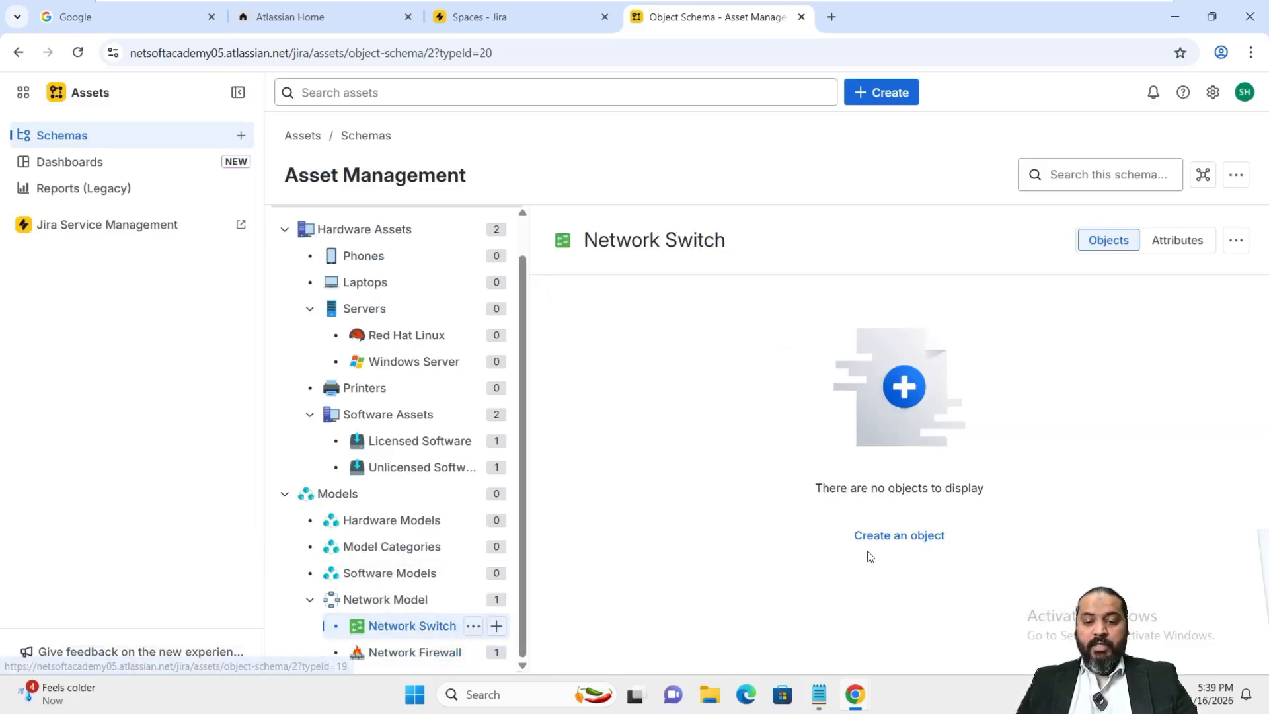
click(926, 536)
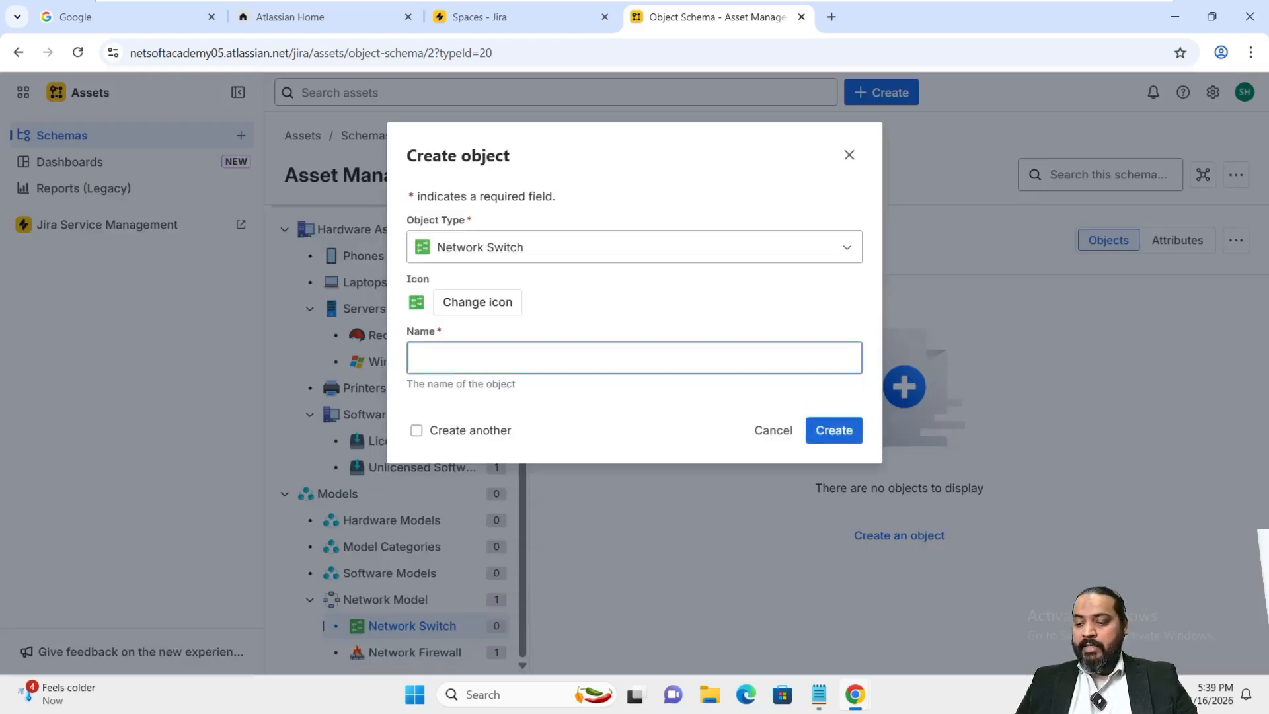
click(487, 359)
text(Cisco Meraki Switch)
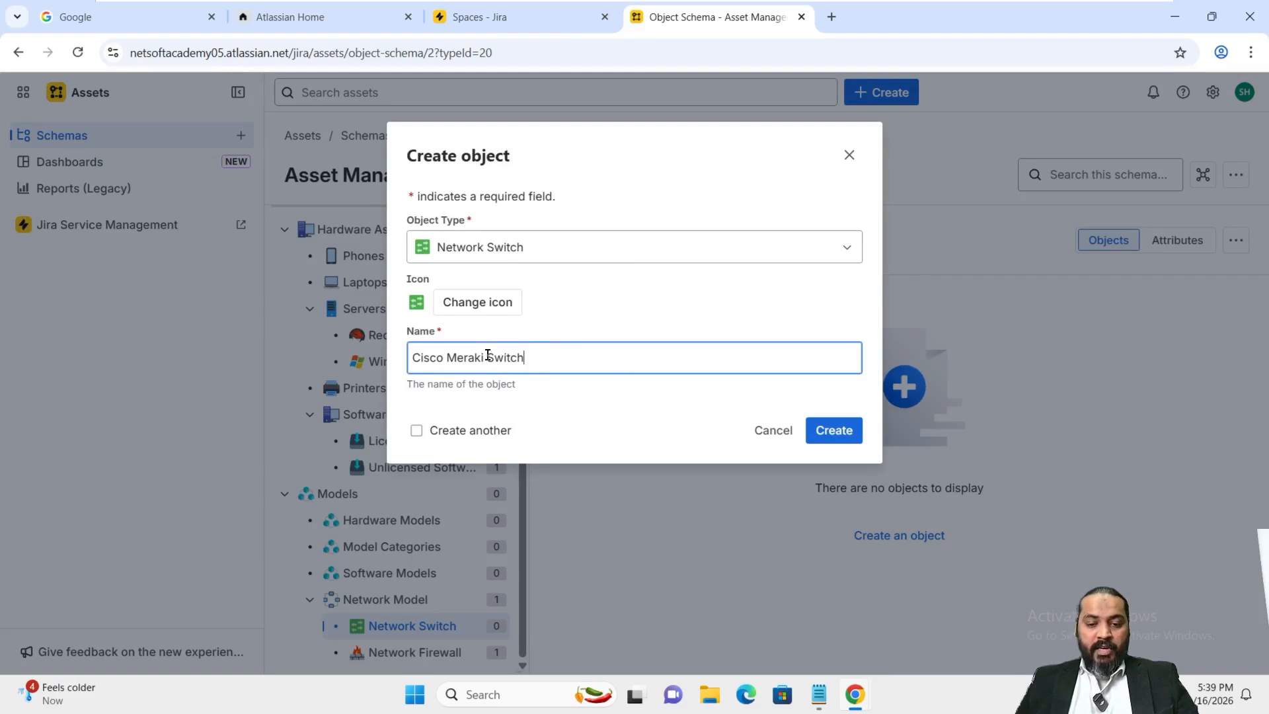
click(842, 431)
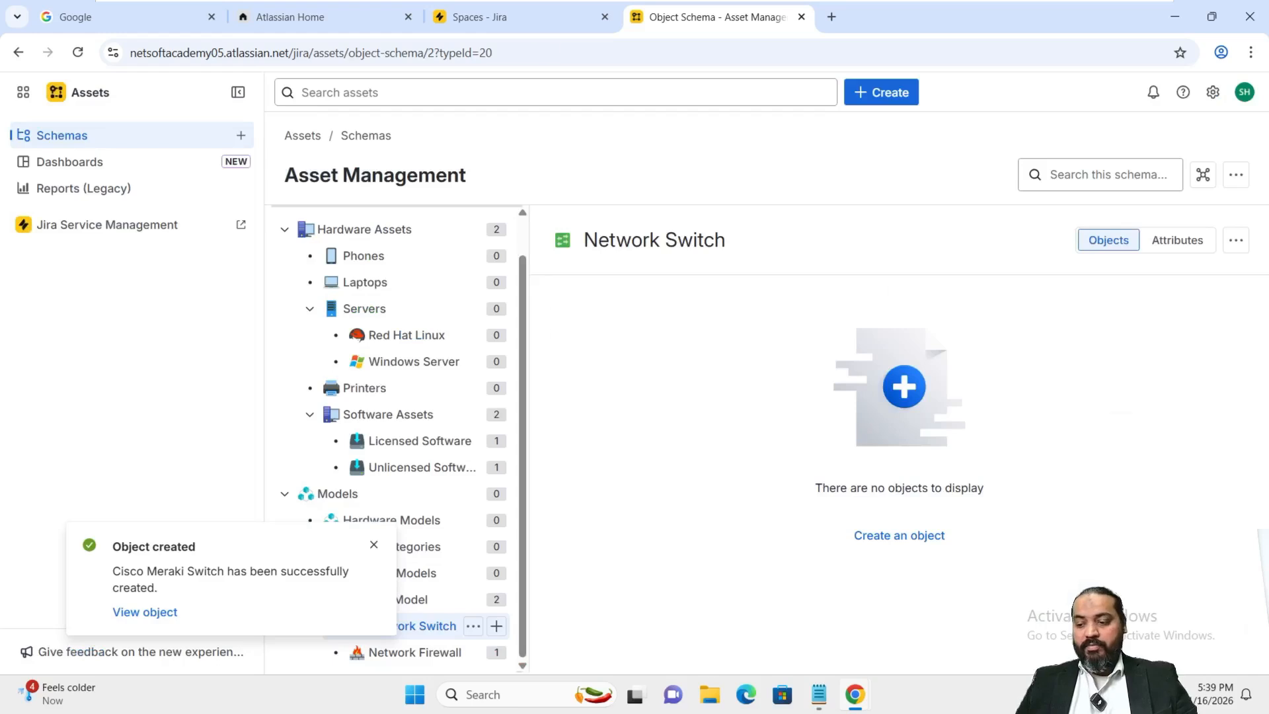
click(374, 545)
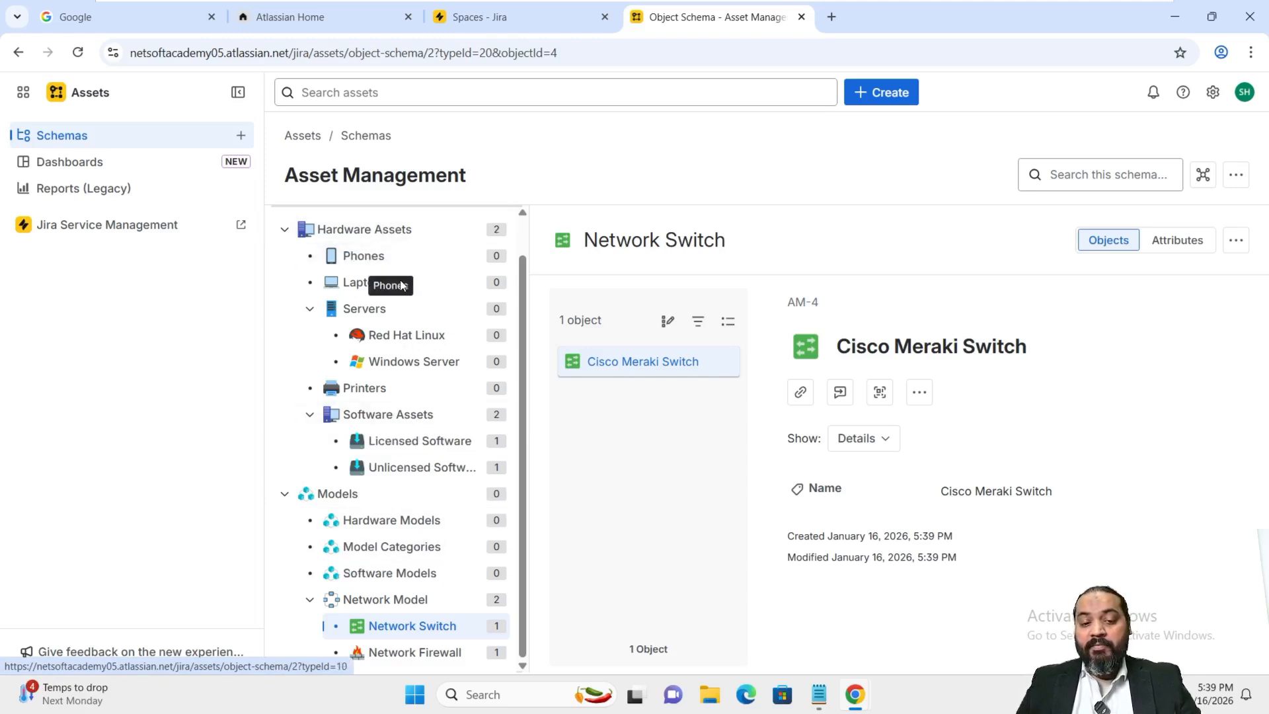
Step: Review the objects listed under Network Model and its Network Switch and Network Firewall child types
click(365, 600)
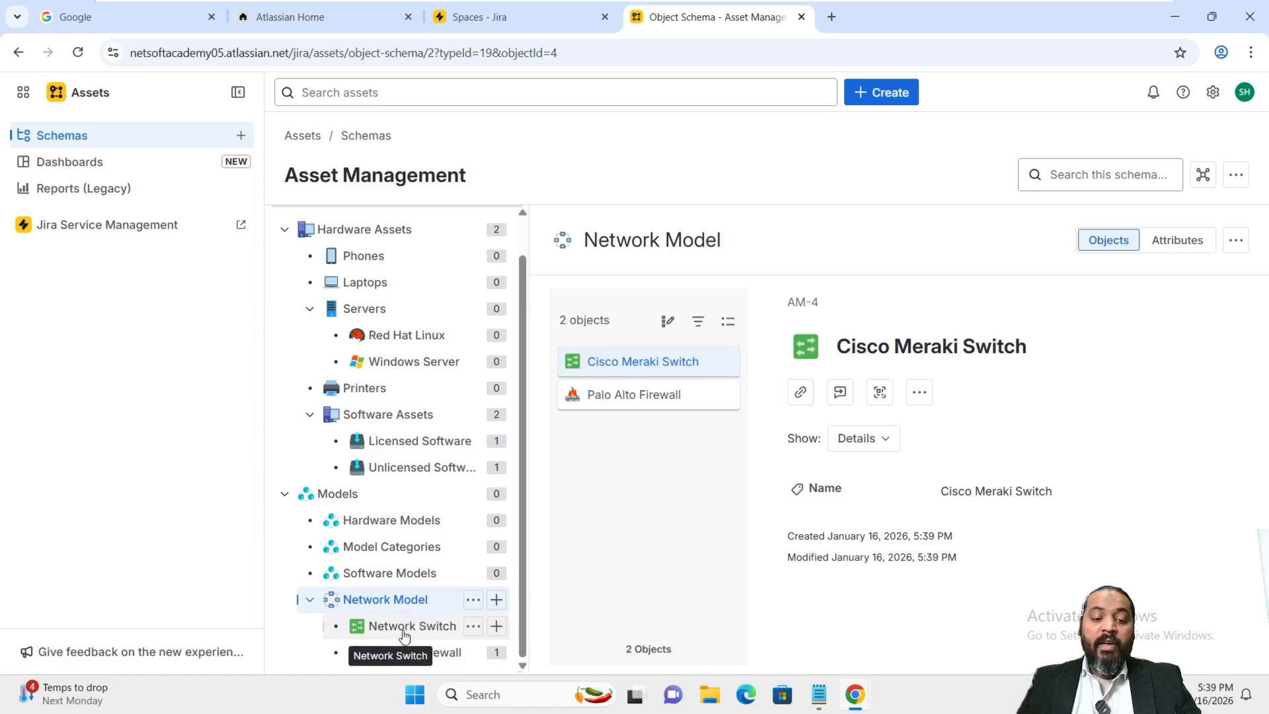
click(404, 630)
click(408, 653)
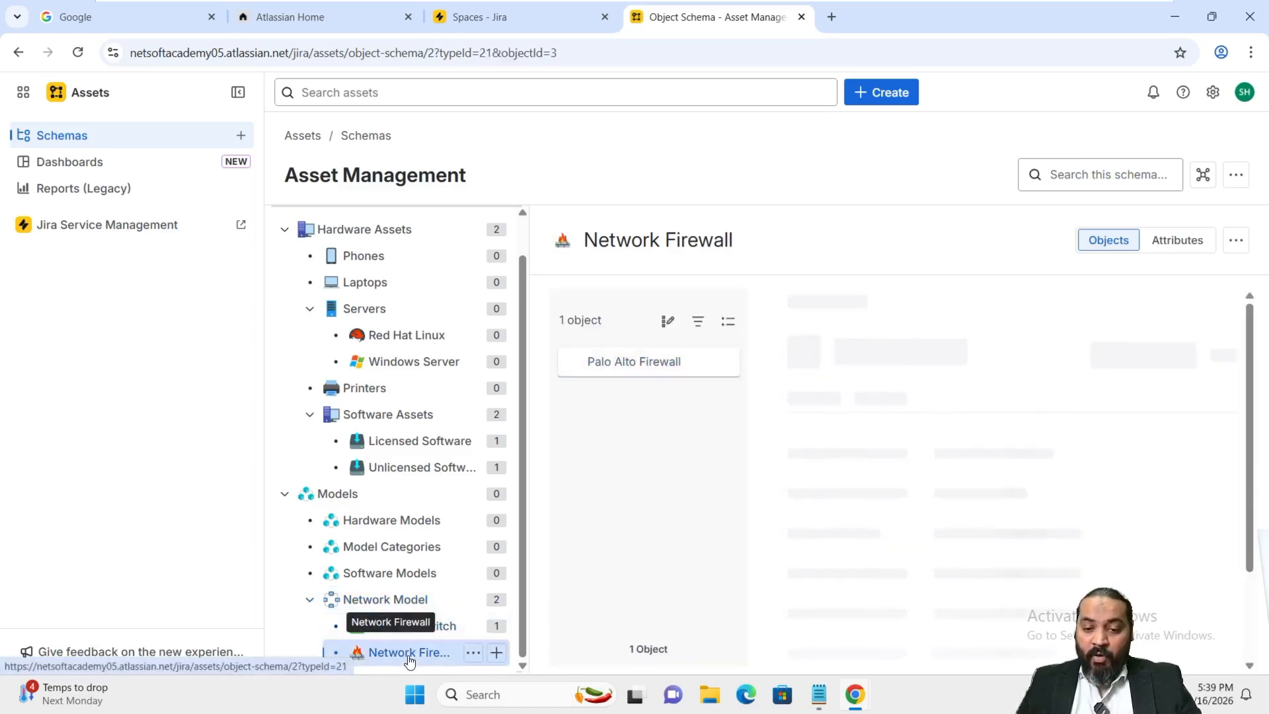